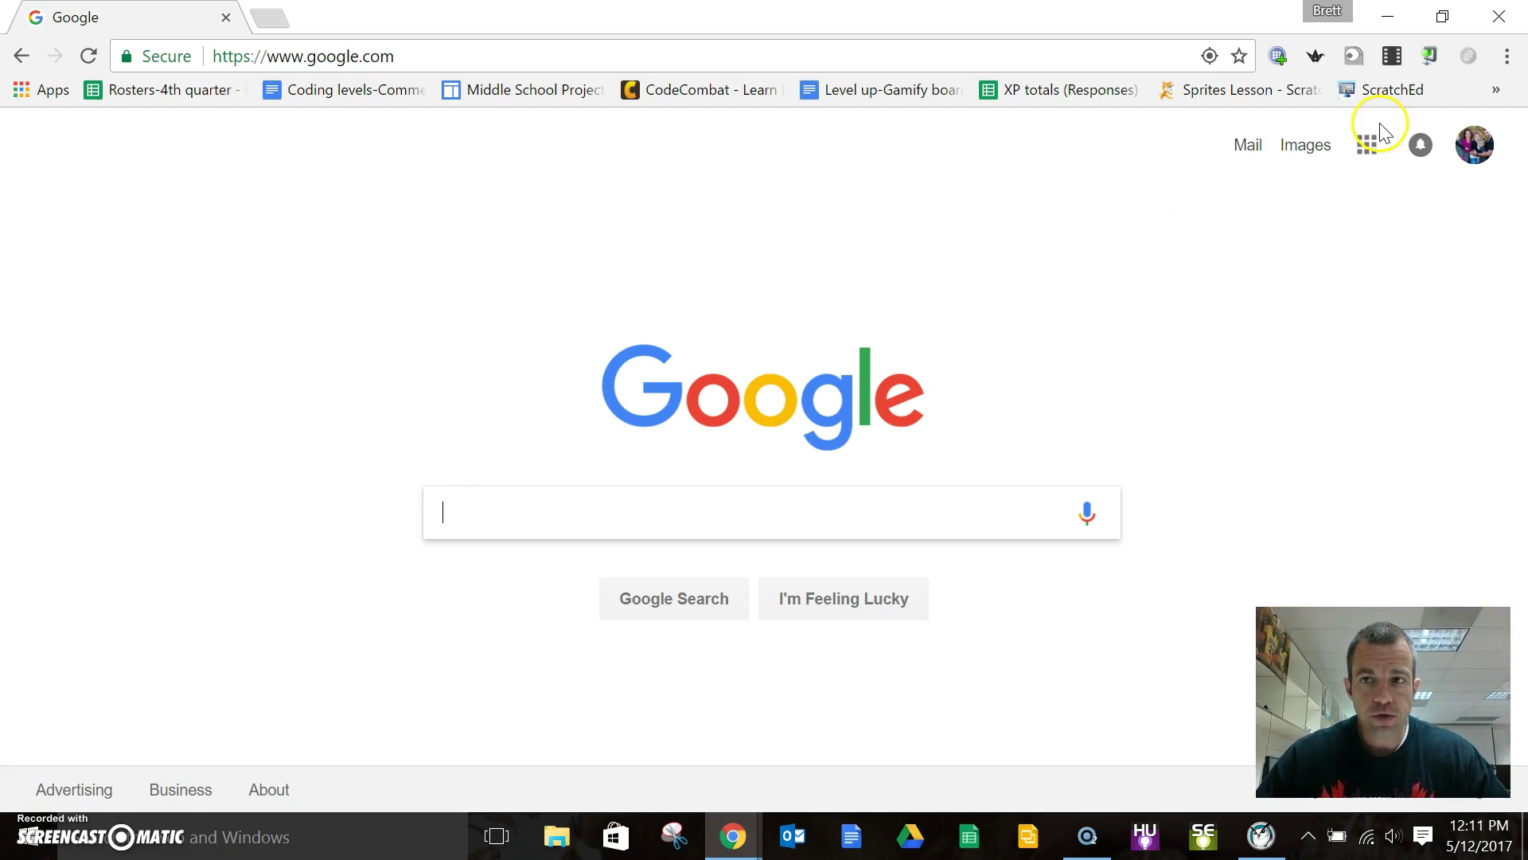
Step: Open Google Drive from the Google apps and create a new Google Sites website
left_click(1367, 145)
left_click(1315, 256)
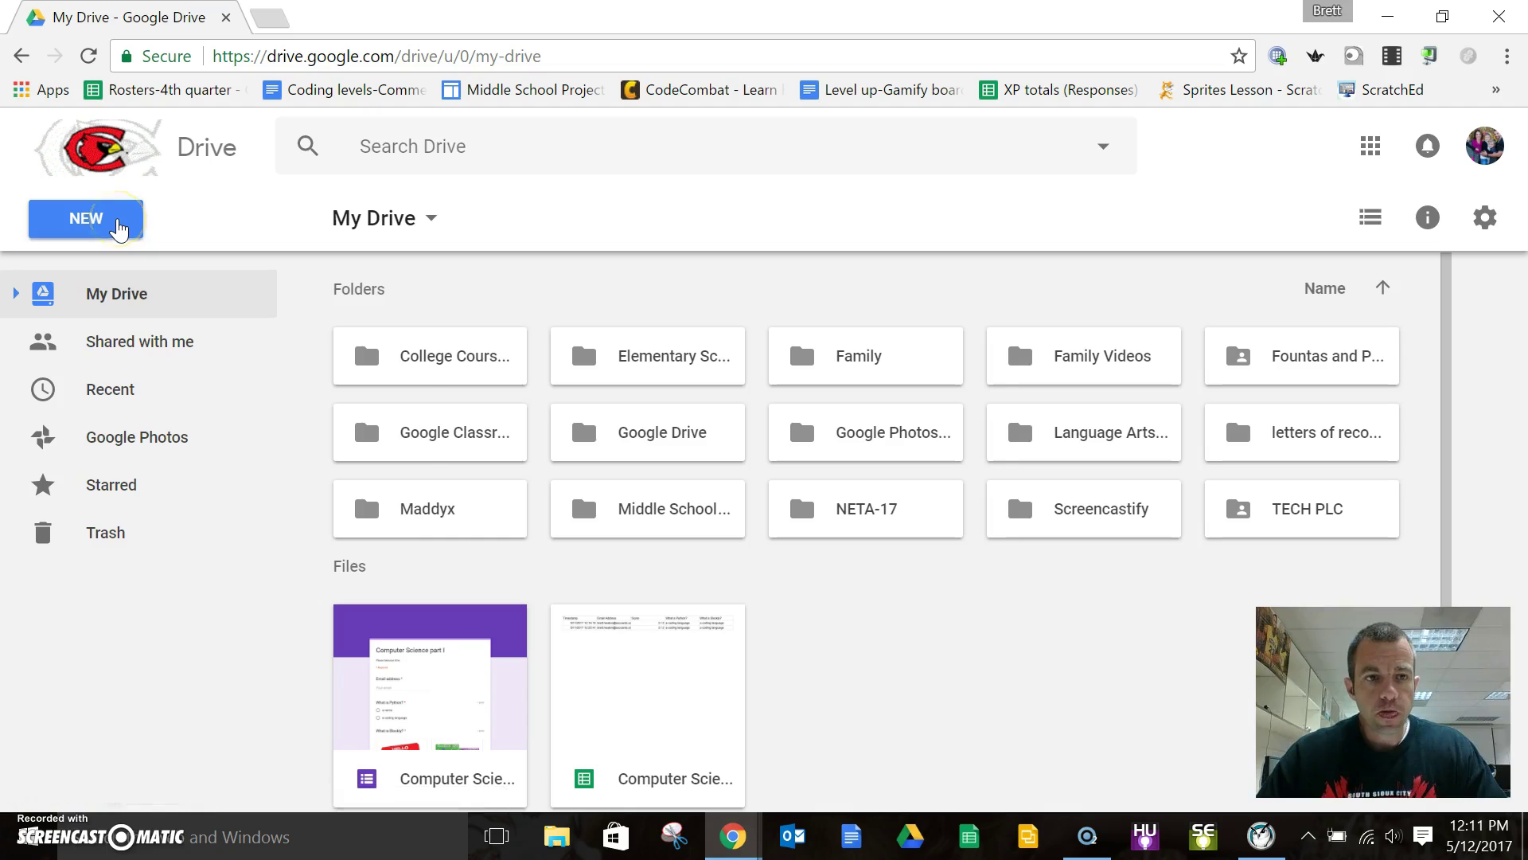
left_click(118, 229)
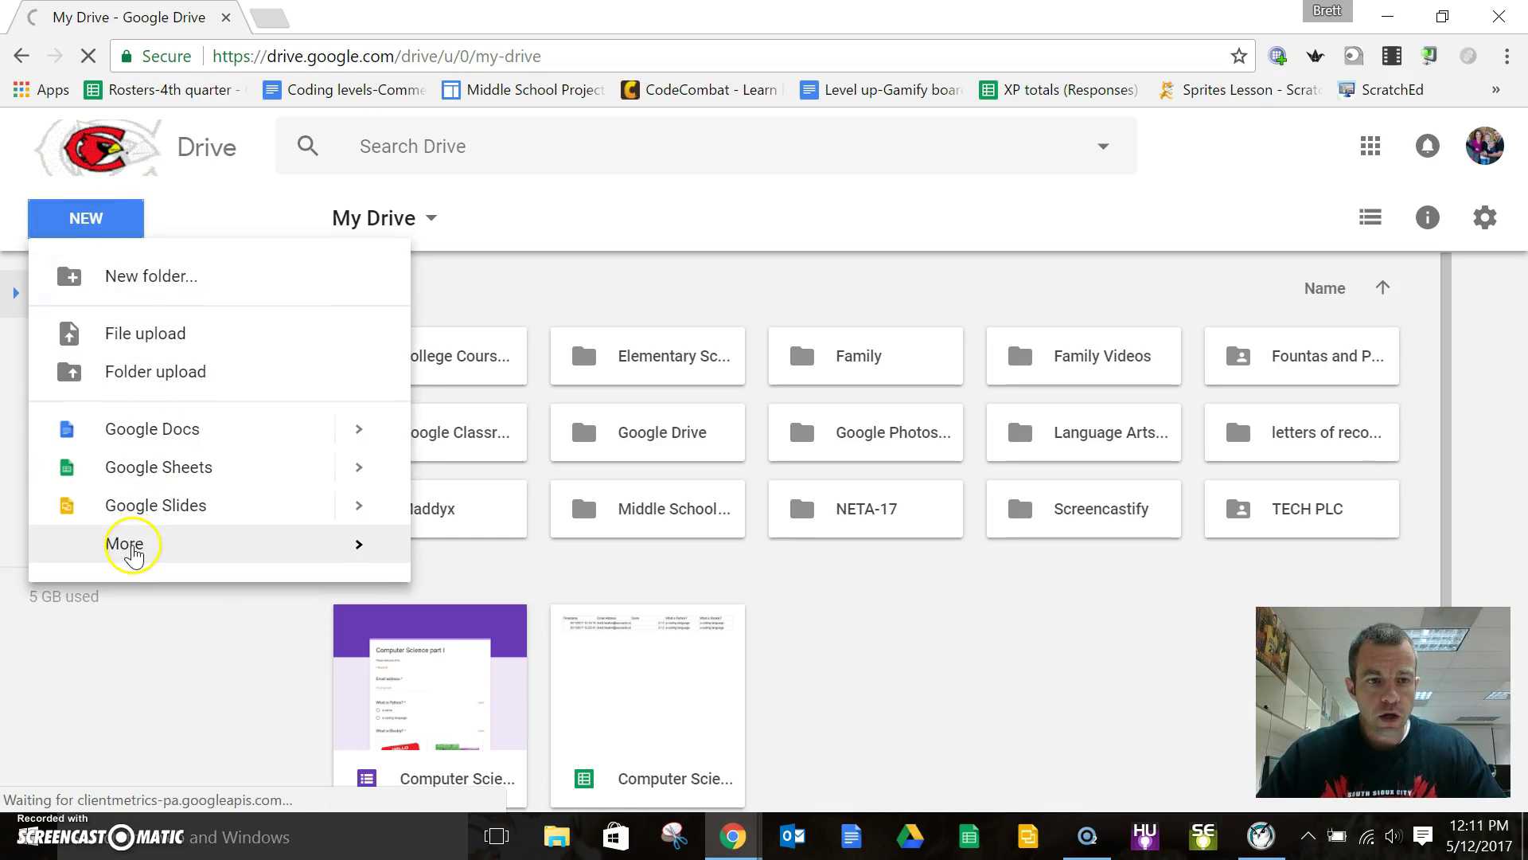
mouse_move(134, 549)
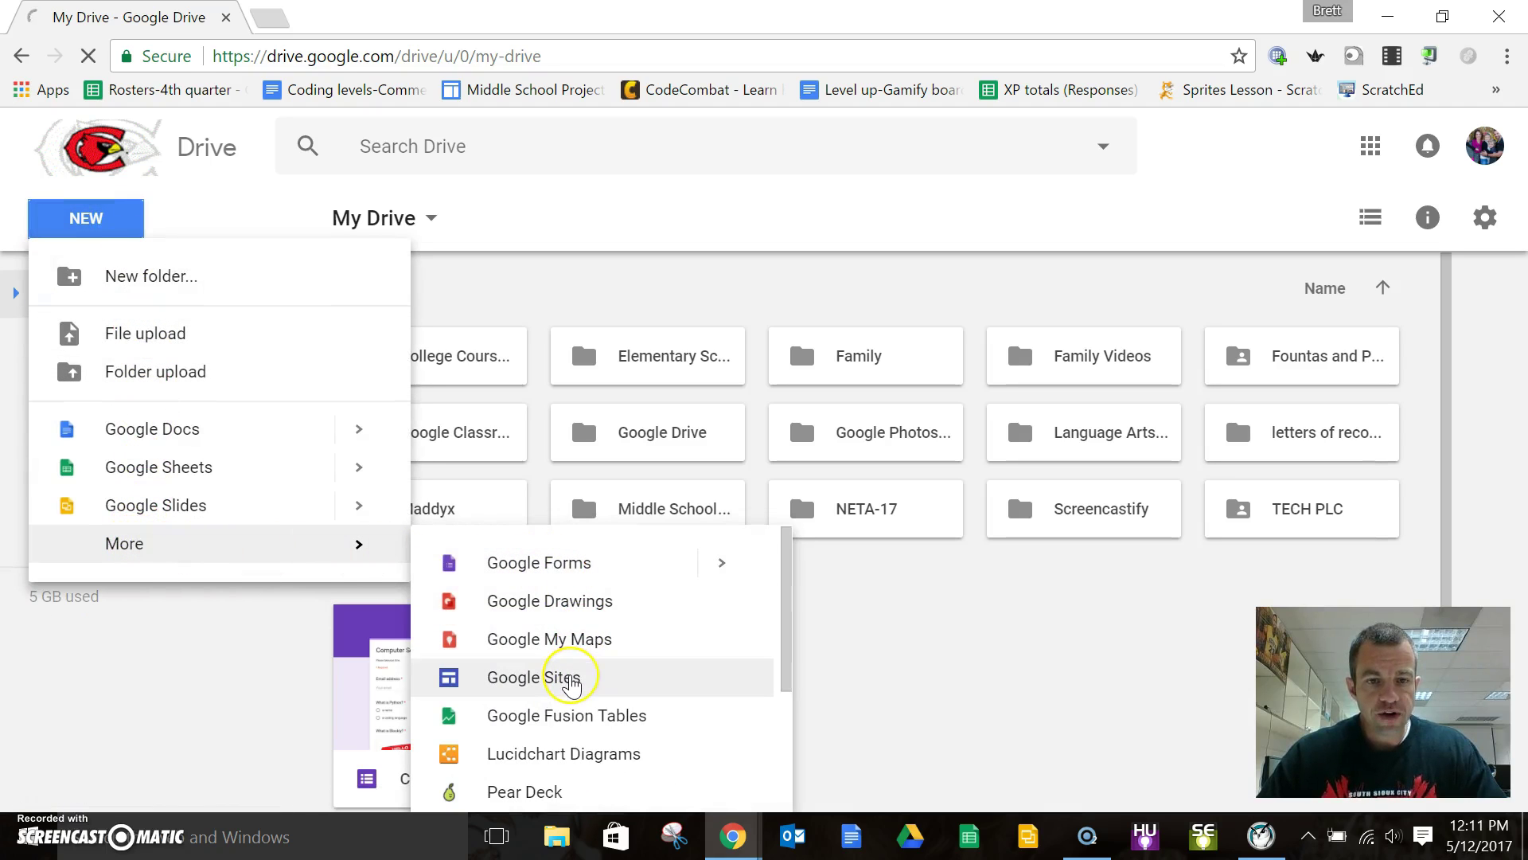
left_click(572, 681)
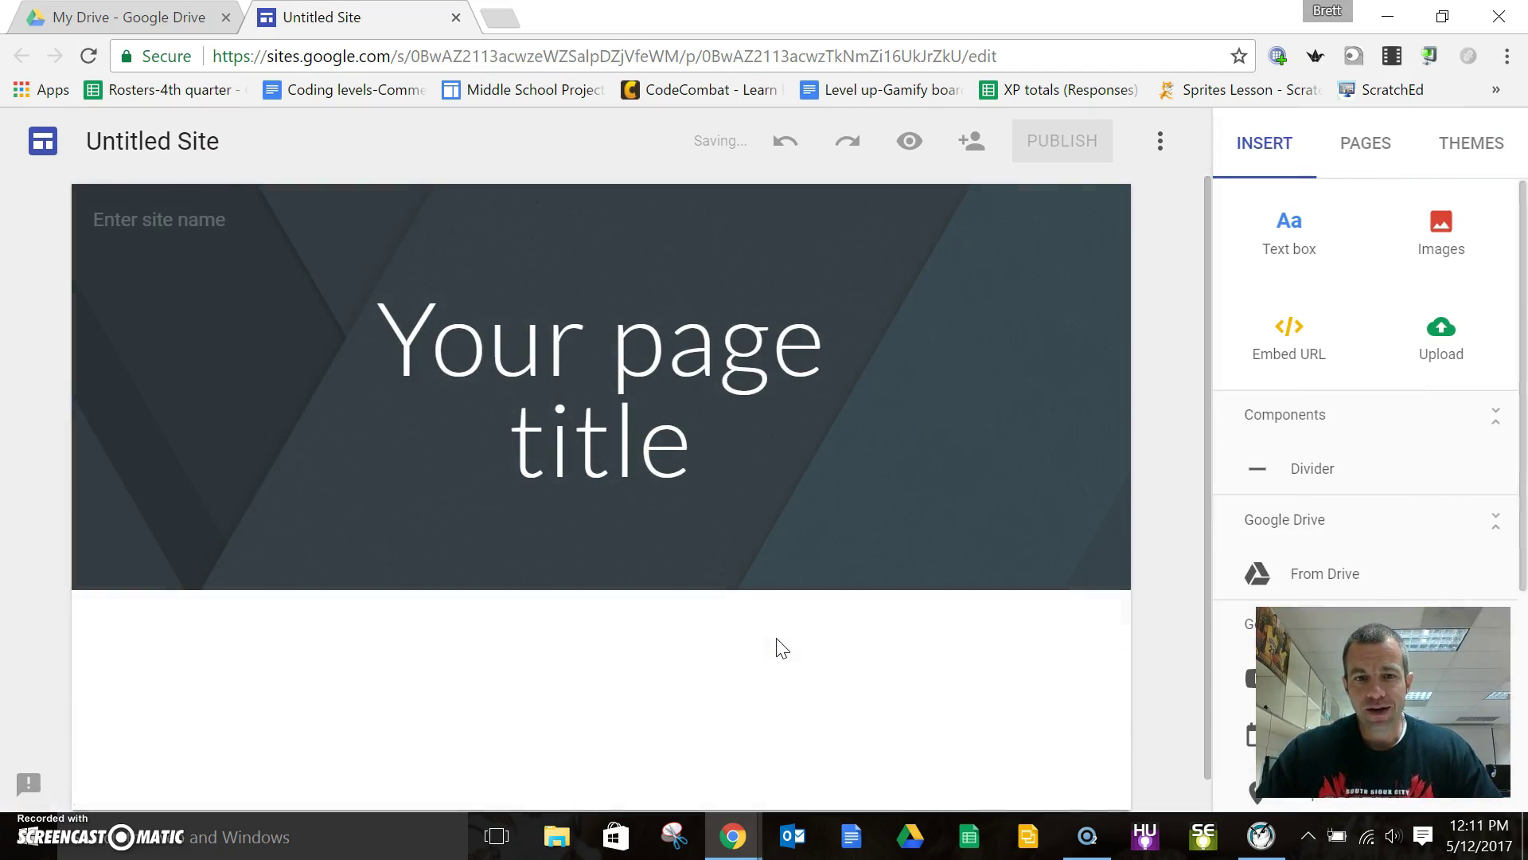
left_click(774, 646)
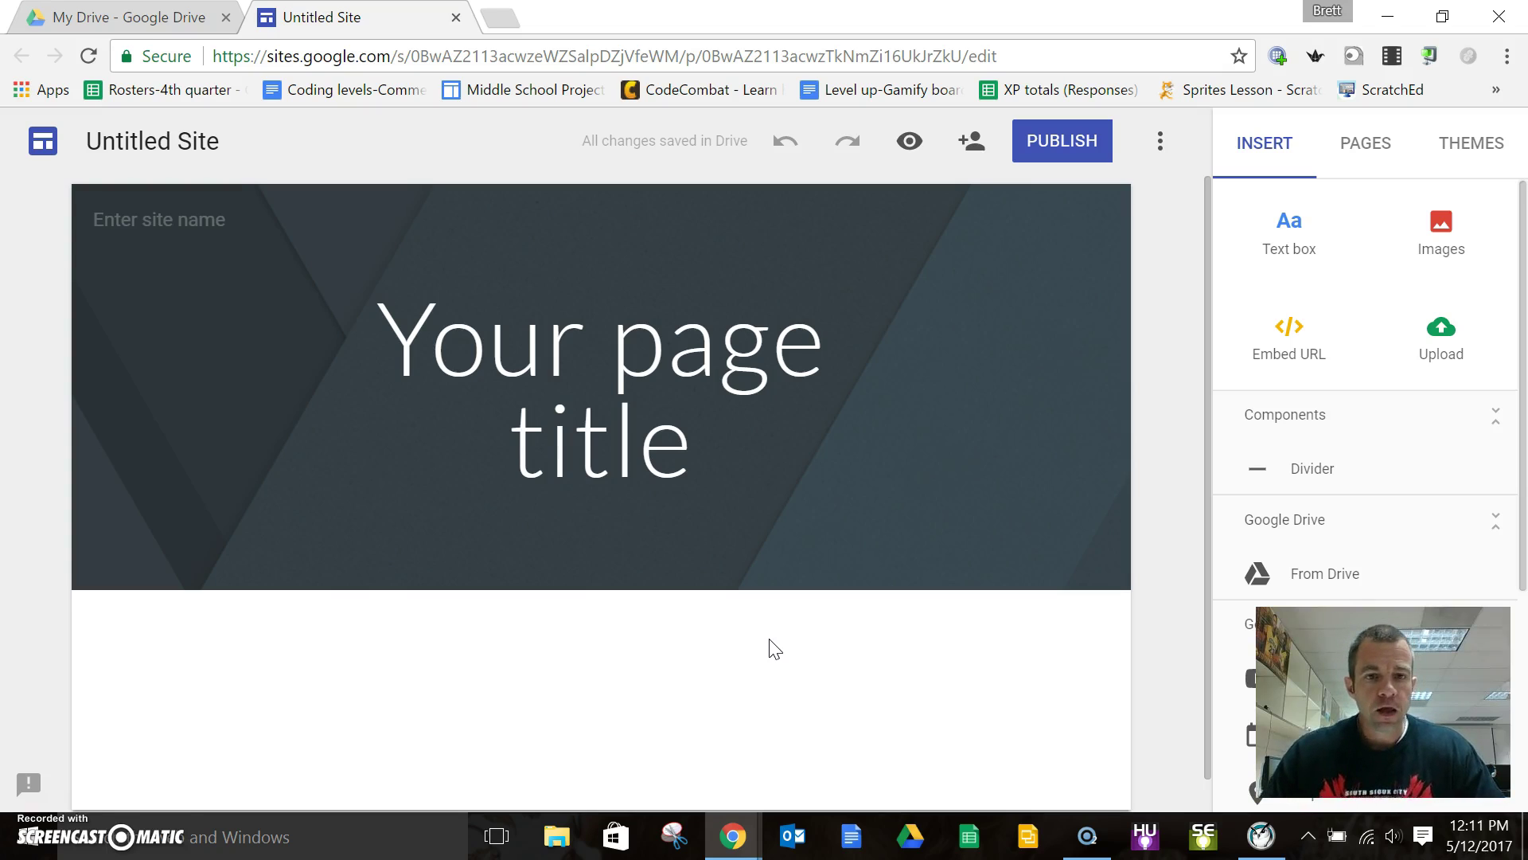
Step: Rename the untitled site with the teacher's surname
left_click(227, 139)
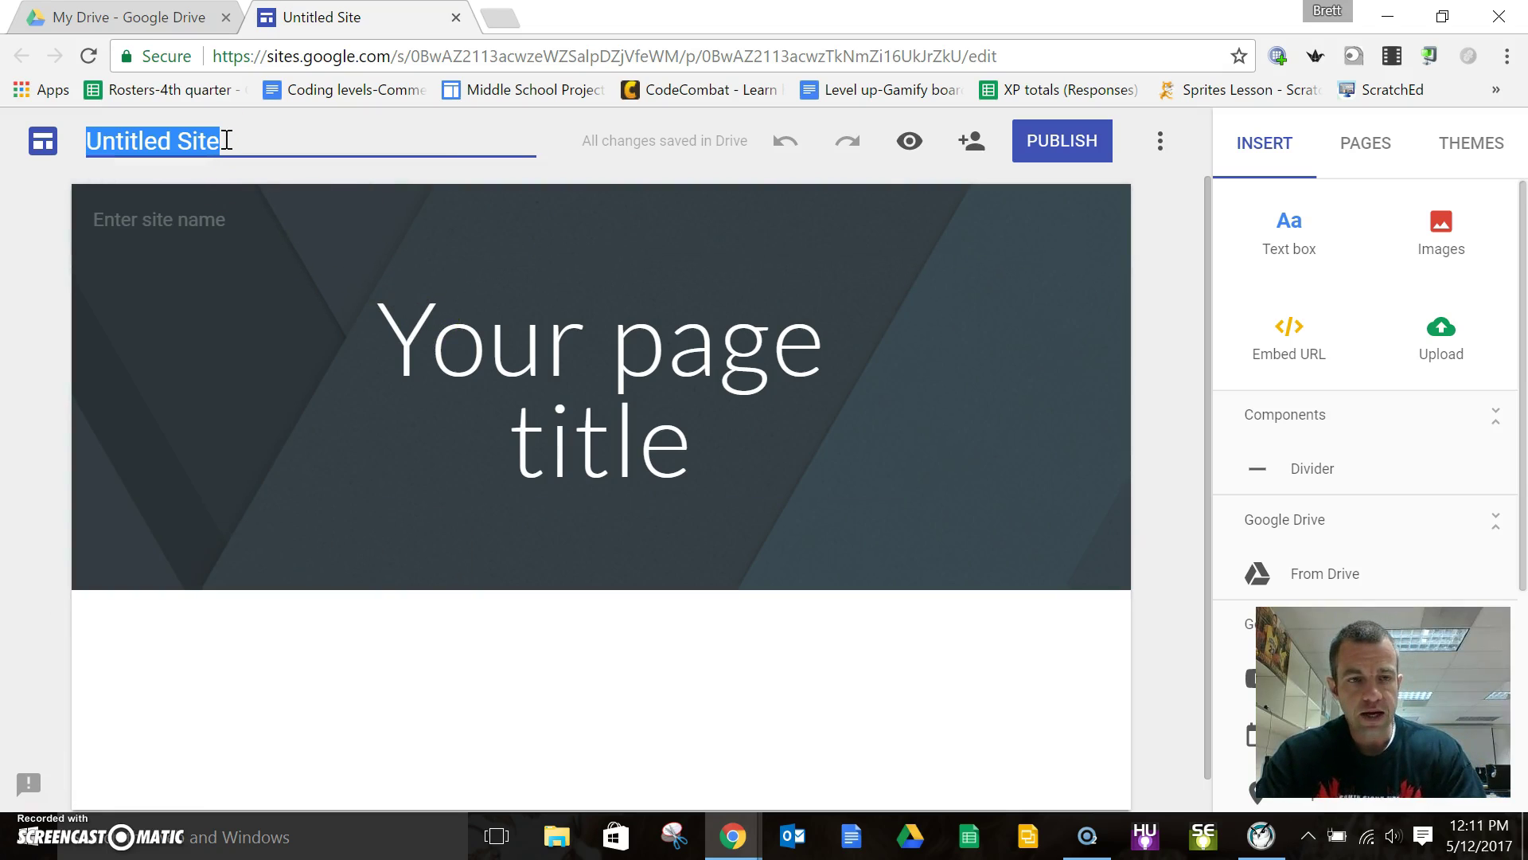
type("Heaton")
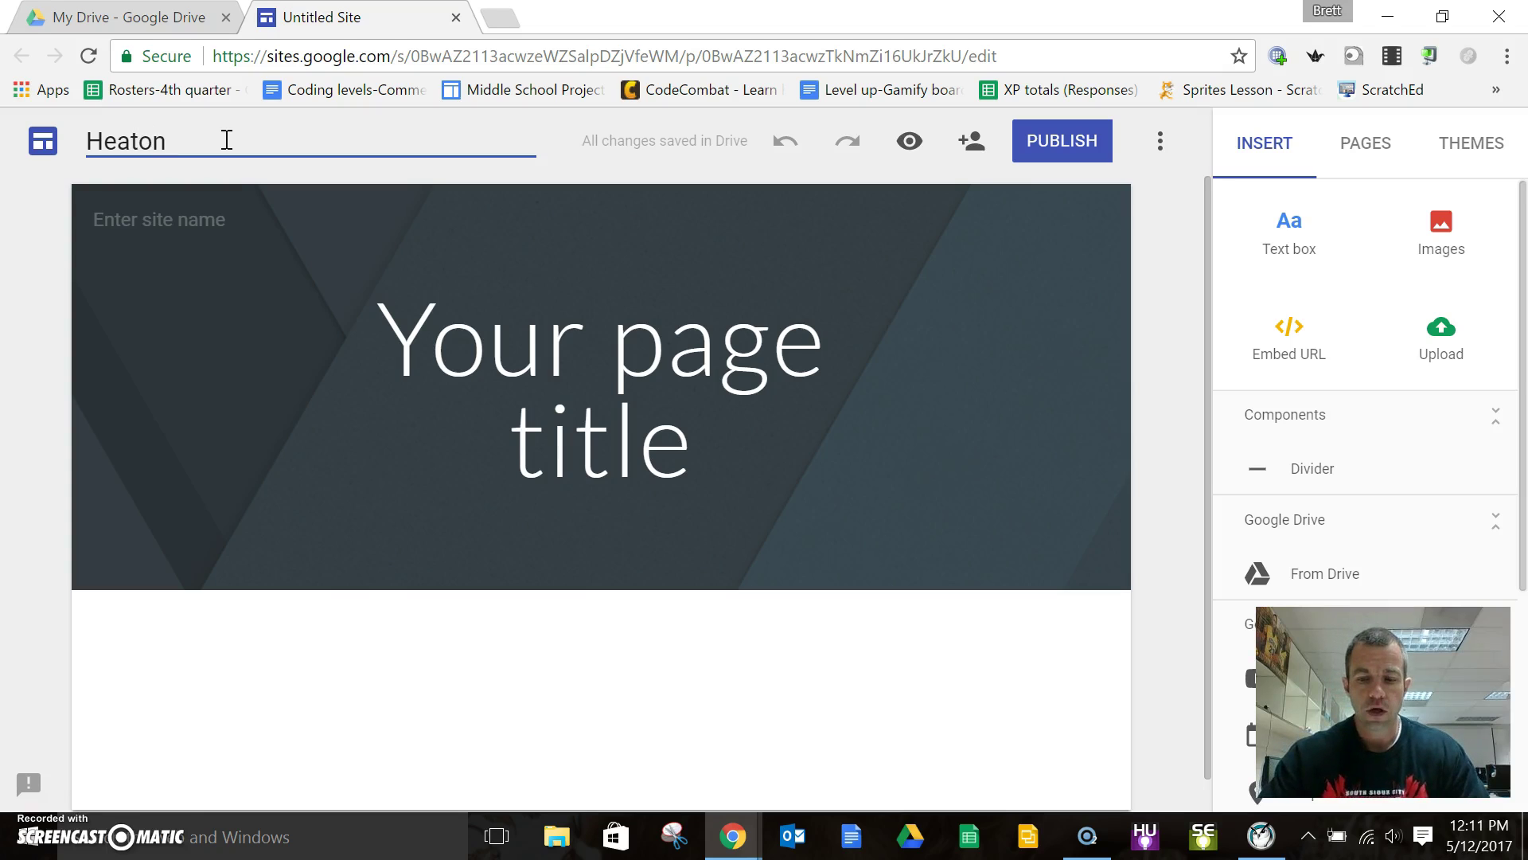
key("Return")
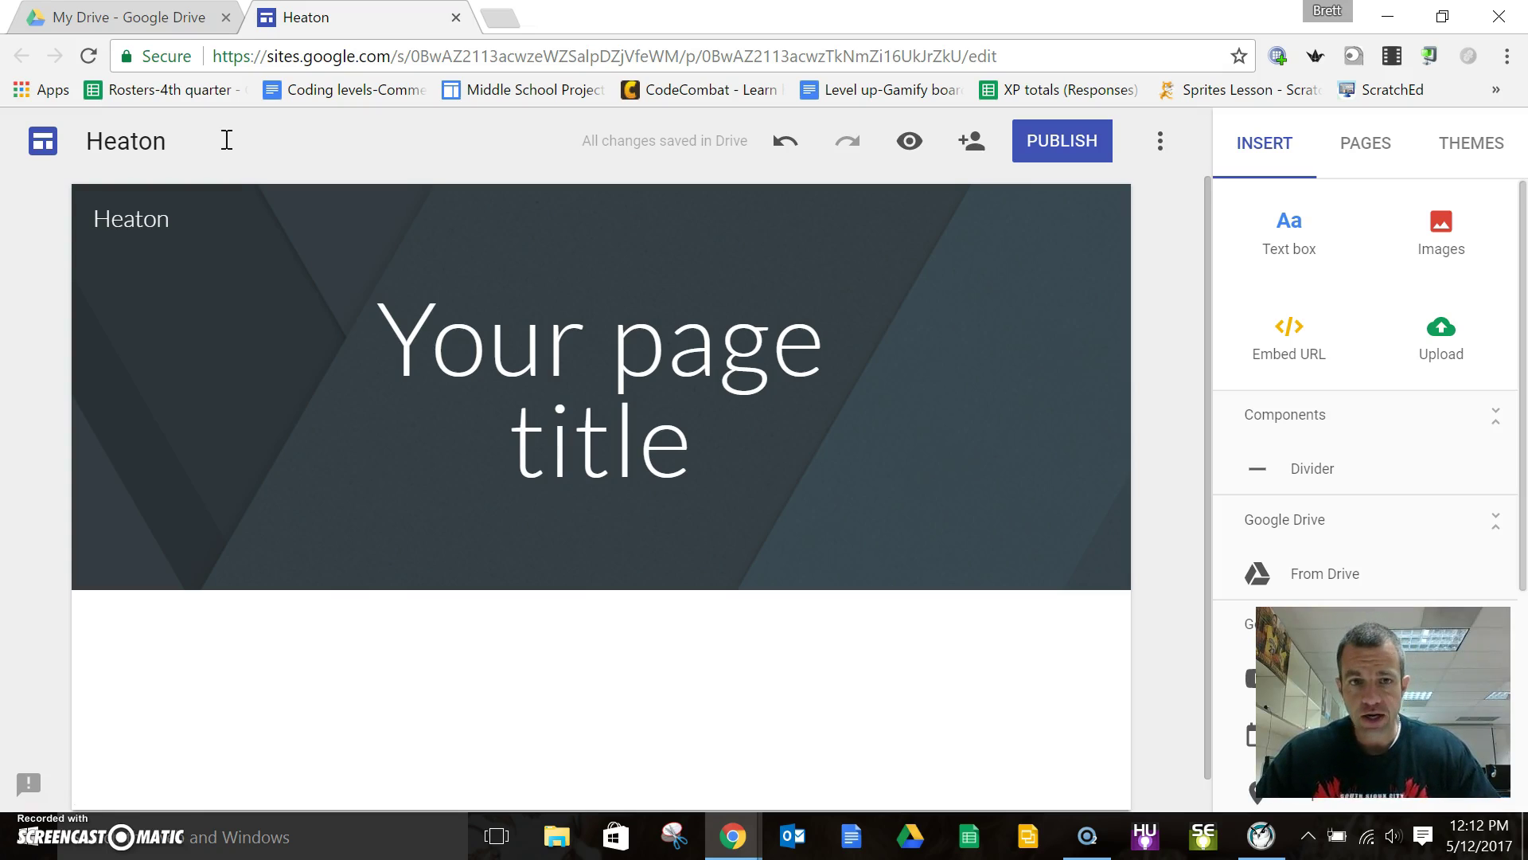
Step: Replace the placeholder page title in the header with "Welcome"
left_click(675, 446)
mouse_move(675, 446)
left_mouse_down()
mouse_move(519, 423)
mouse_move(700, 437)
left_mouse_up()
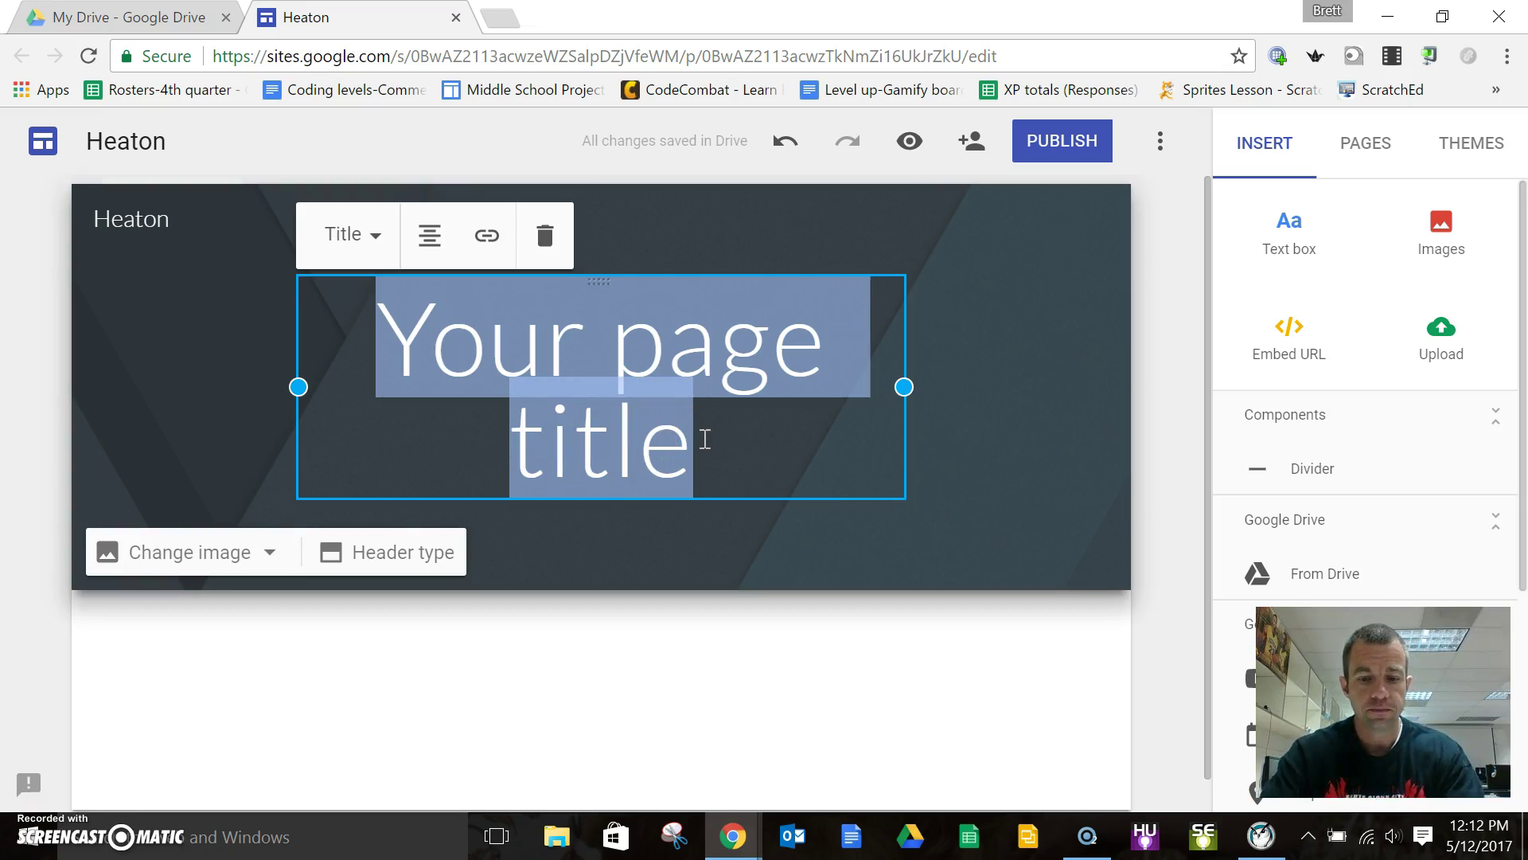
type("Welcom")
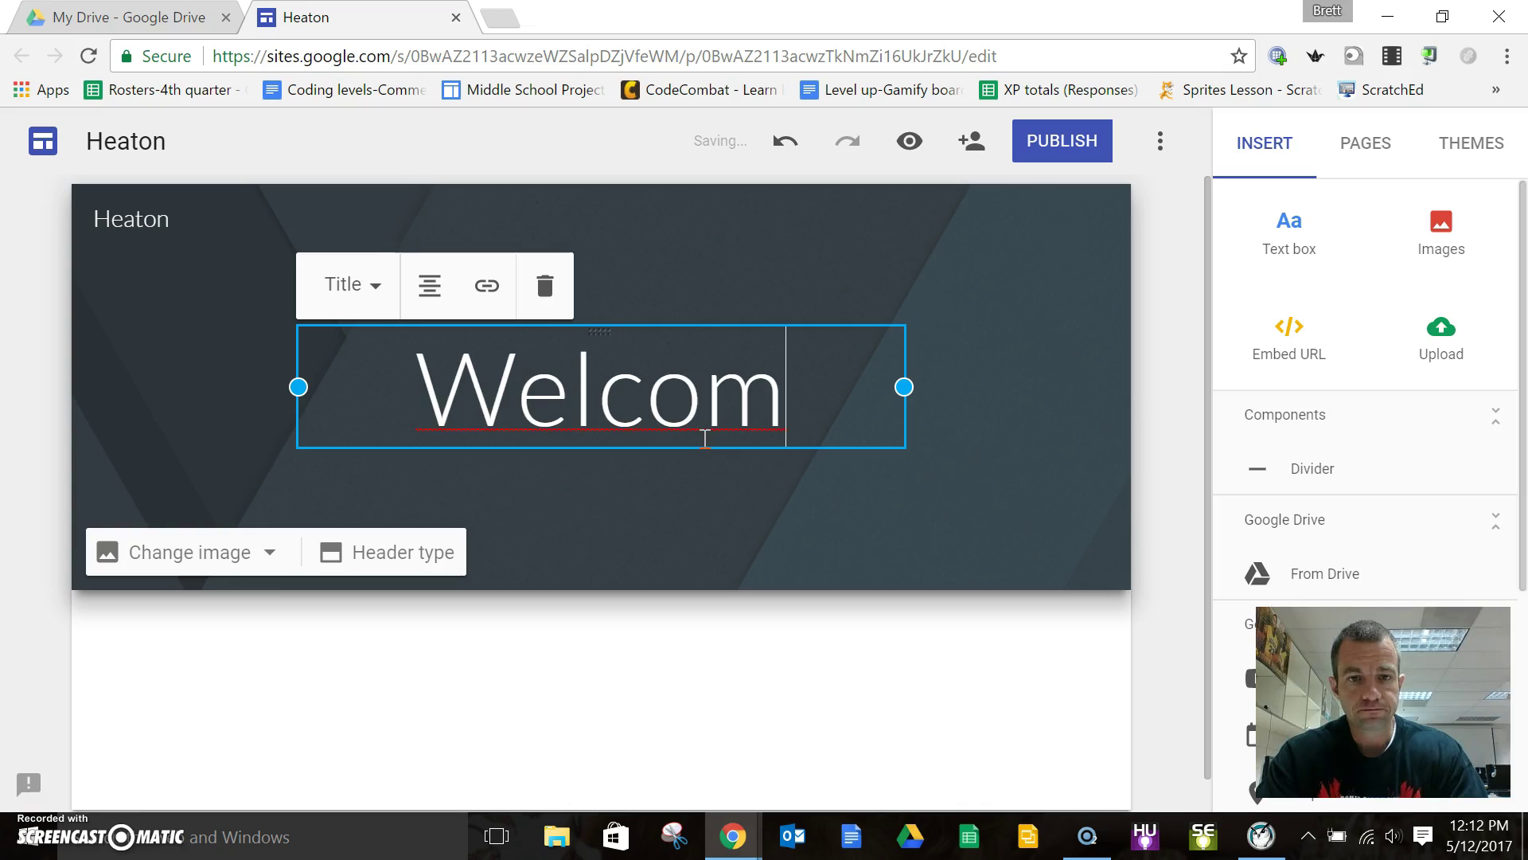
type("e")
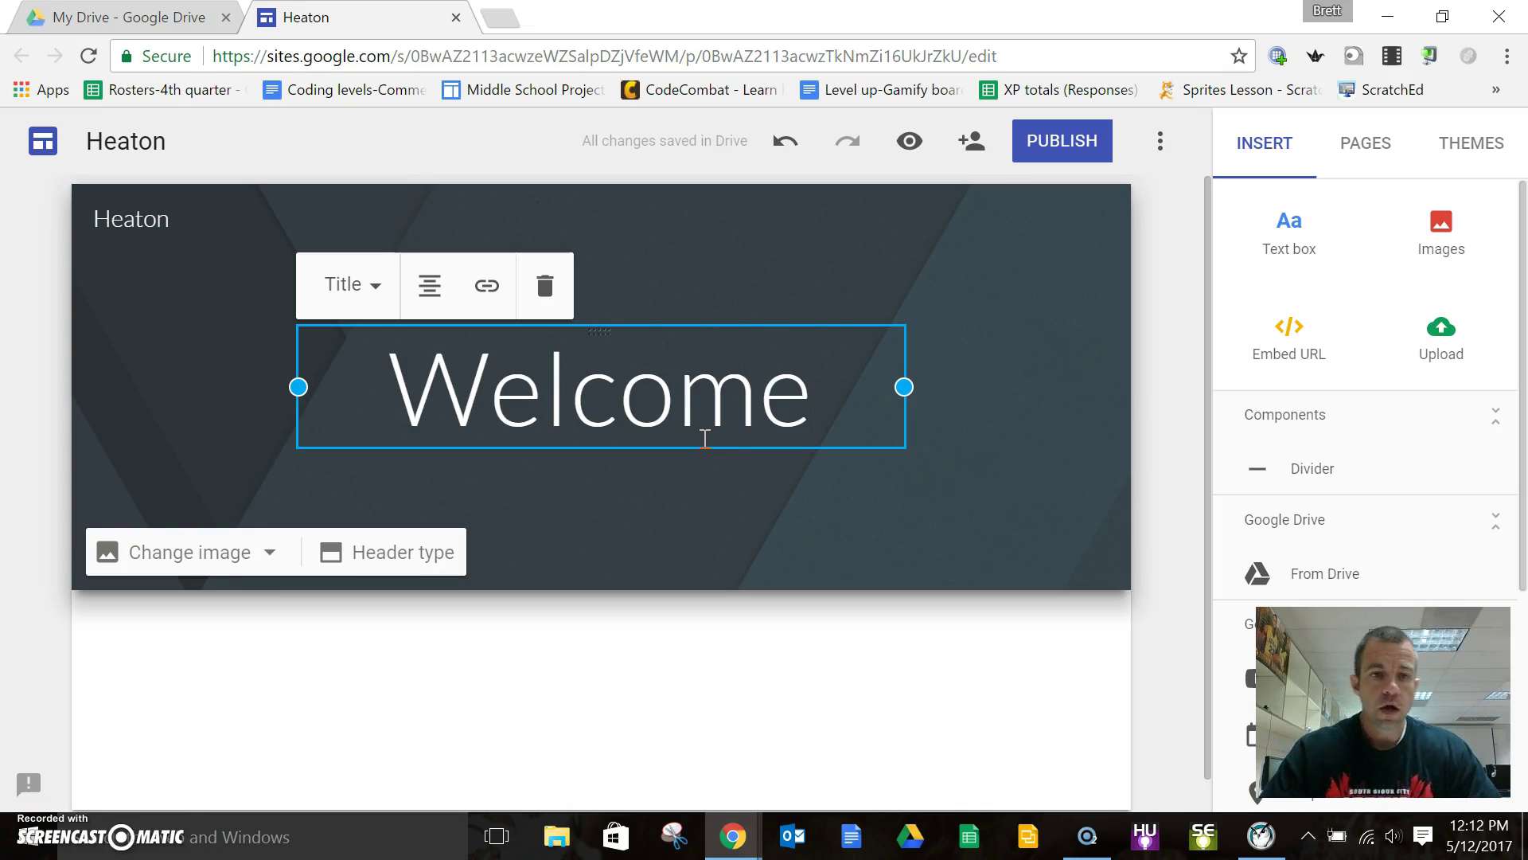
Step: Examine the title's text styles, the header type options, and the move and resize handles of the title box
left_click(378, 291)
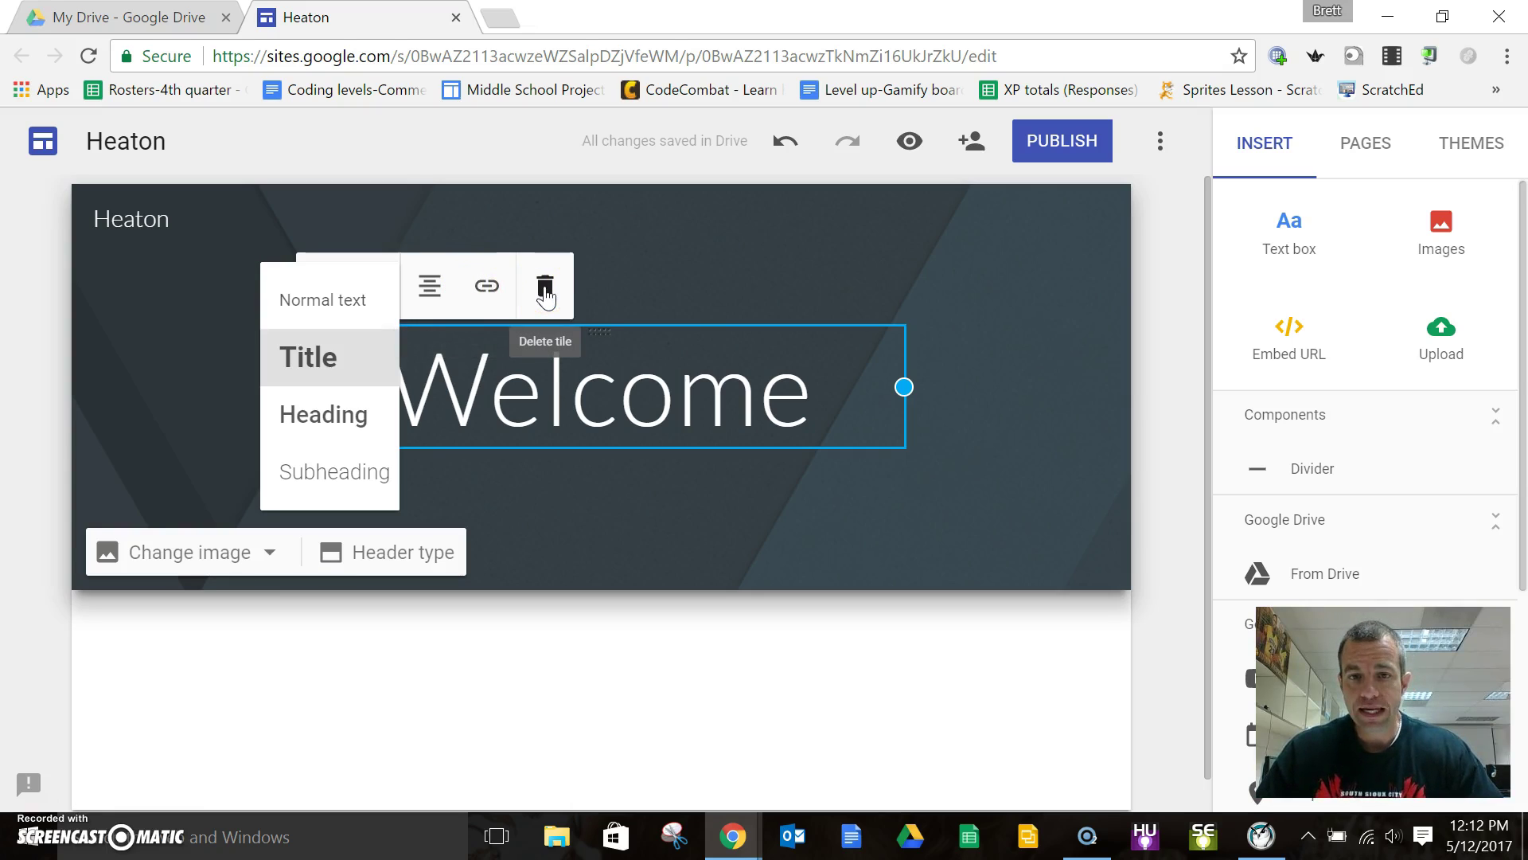
left_click(271, 555)
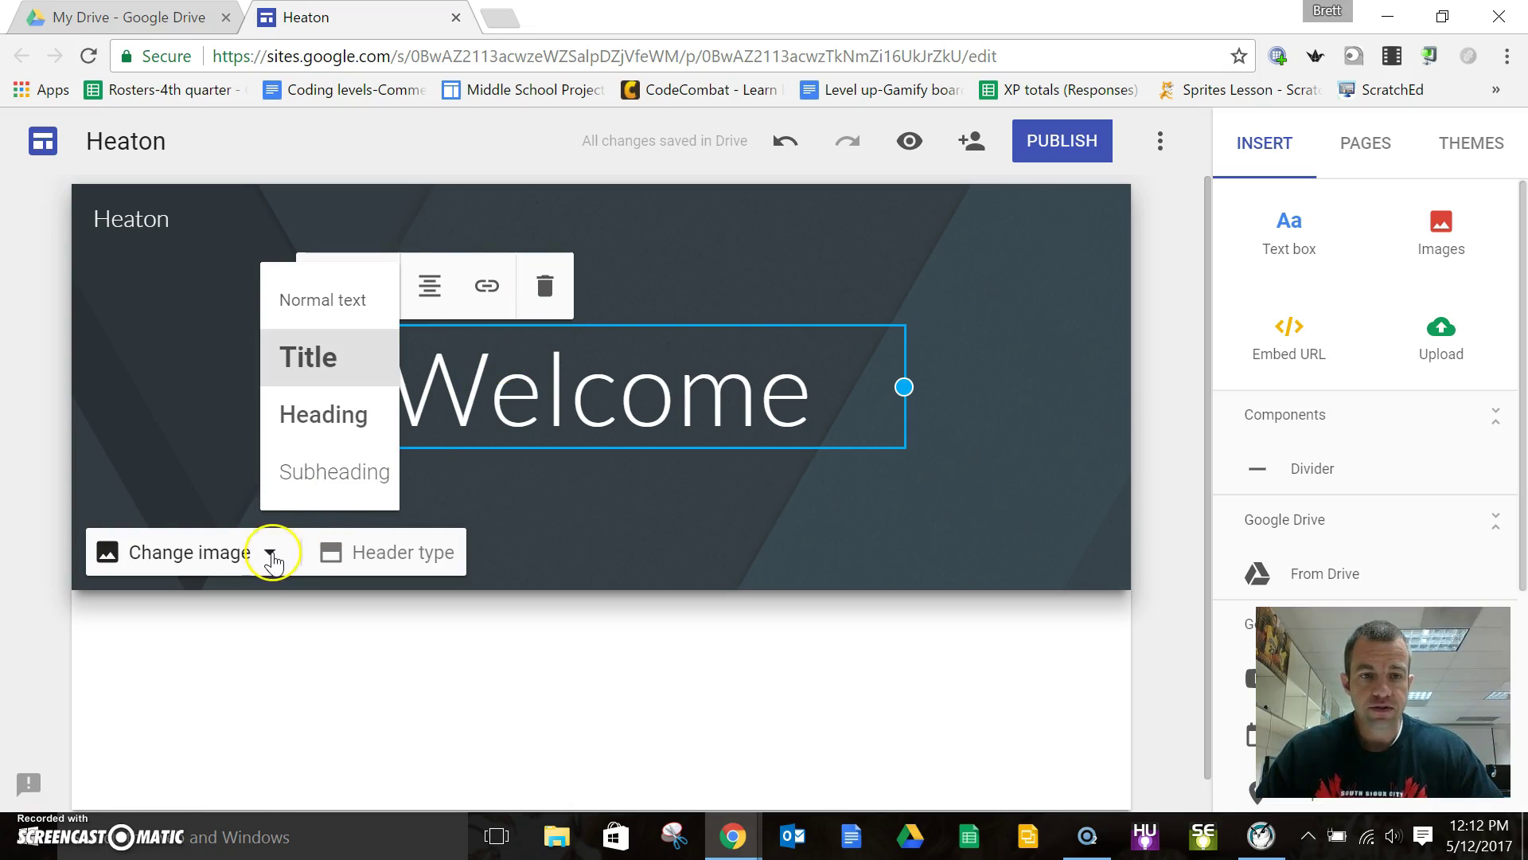
left_click(372, 555)
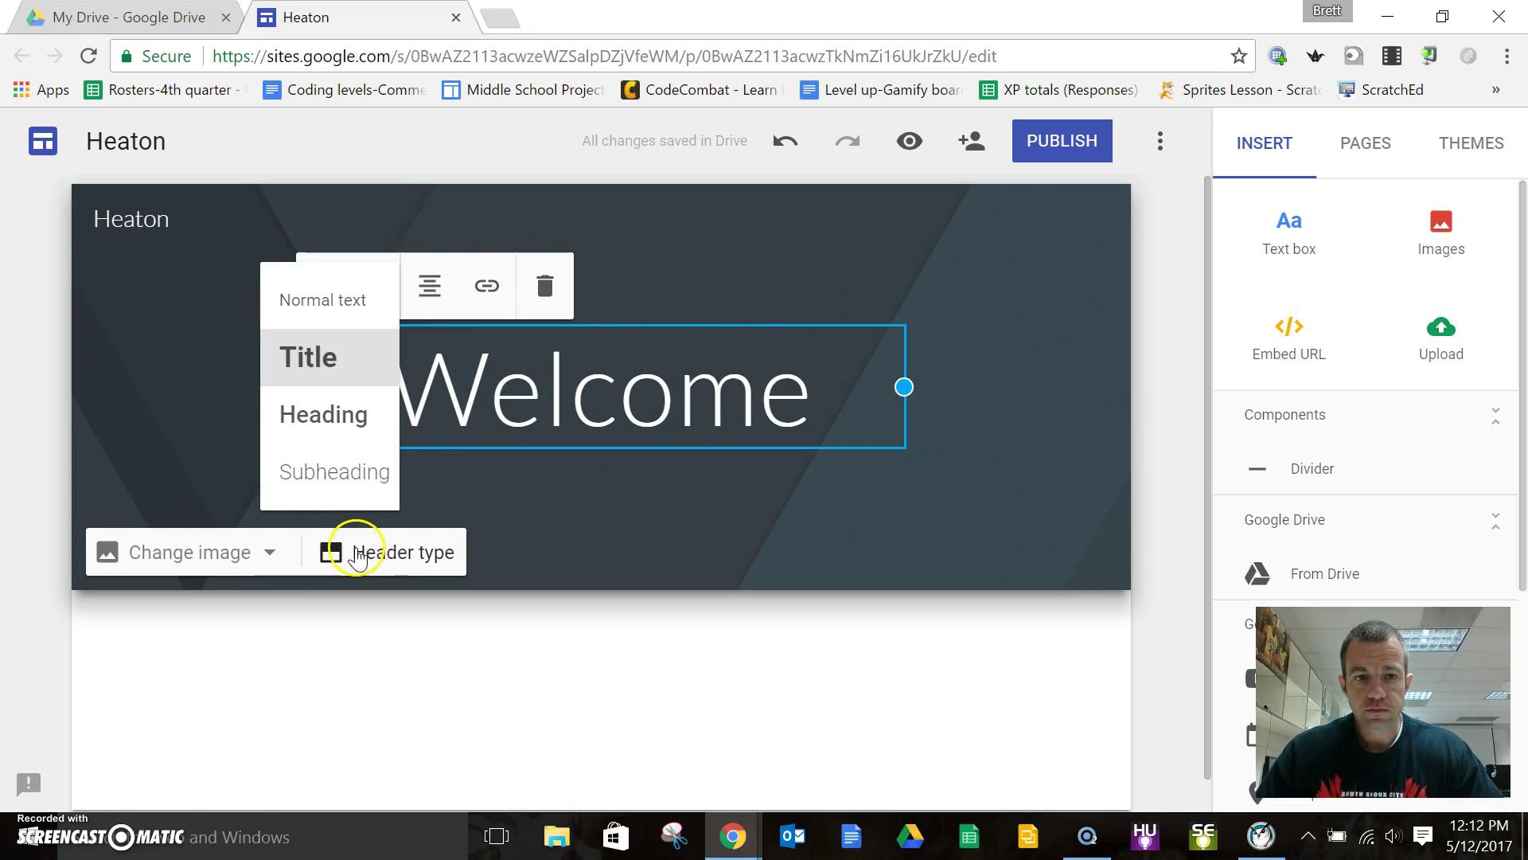
left_click(195, 557)
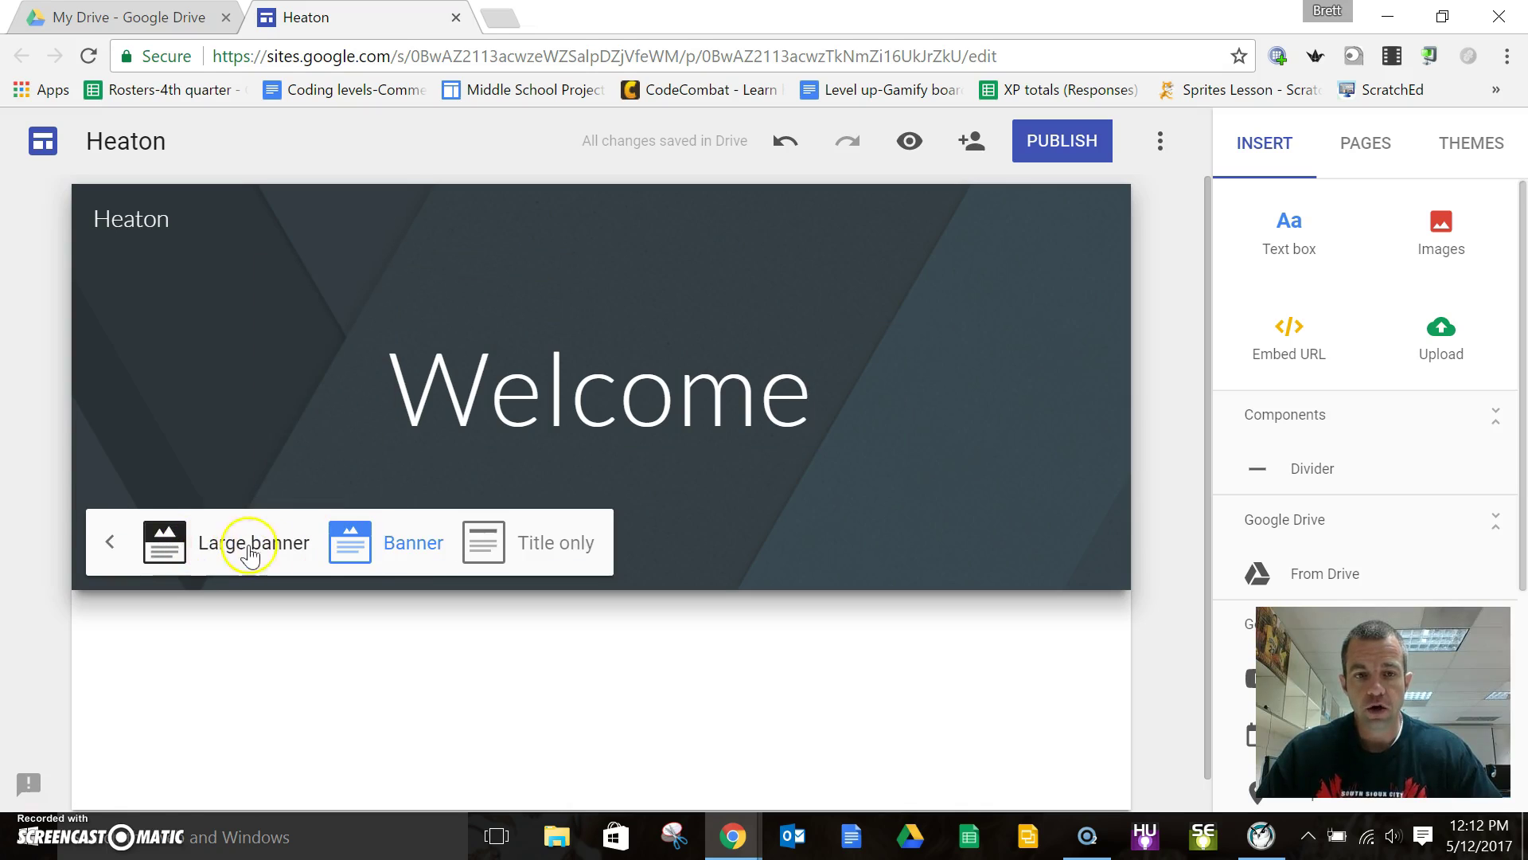
left_click(111, 543)
left_click(580, 394)
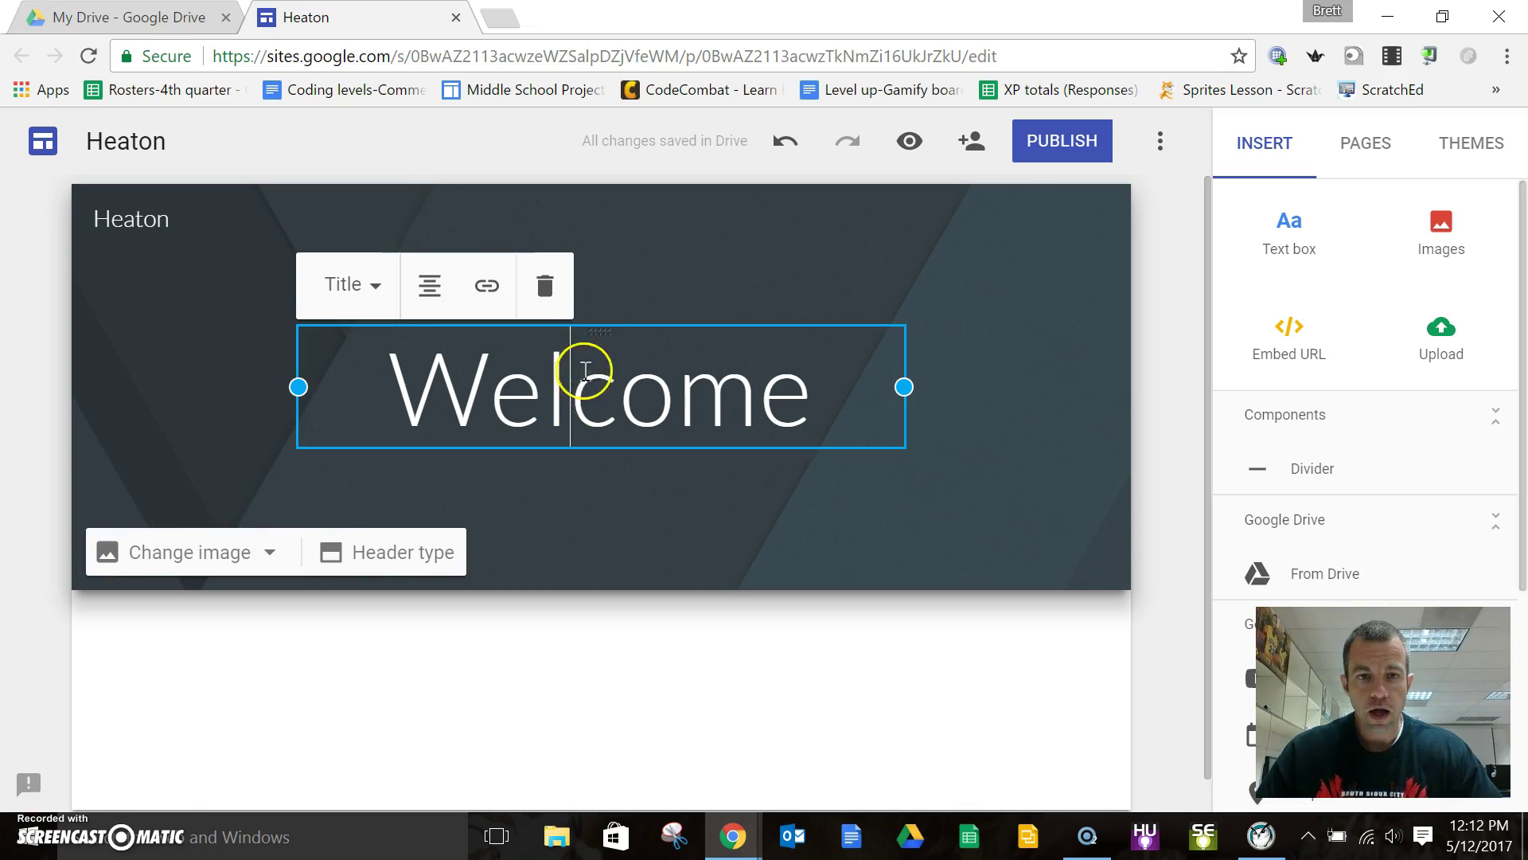
left_click_drag(599, 325, 609, 274)
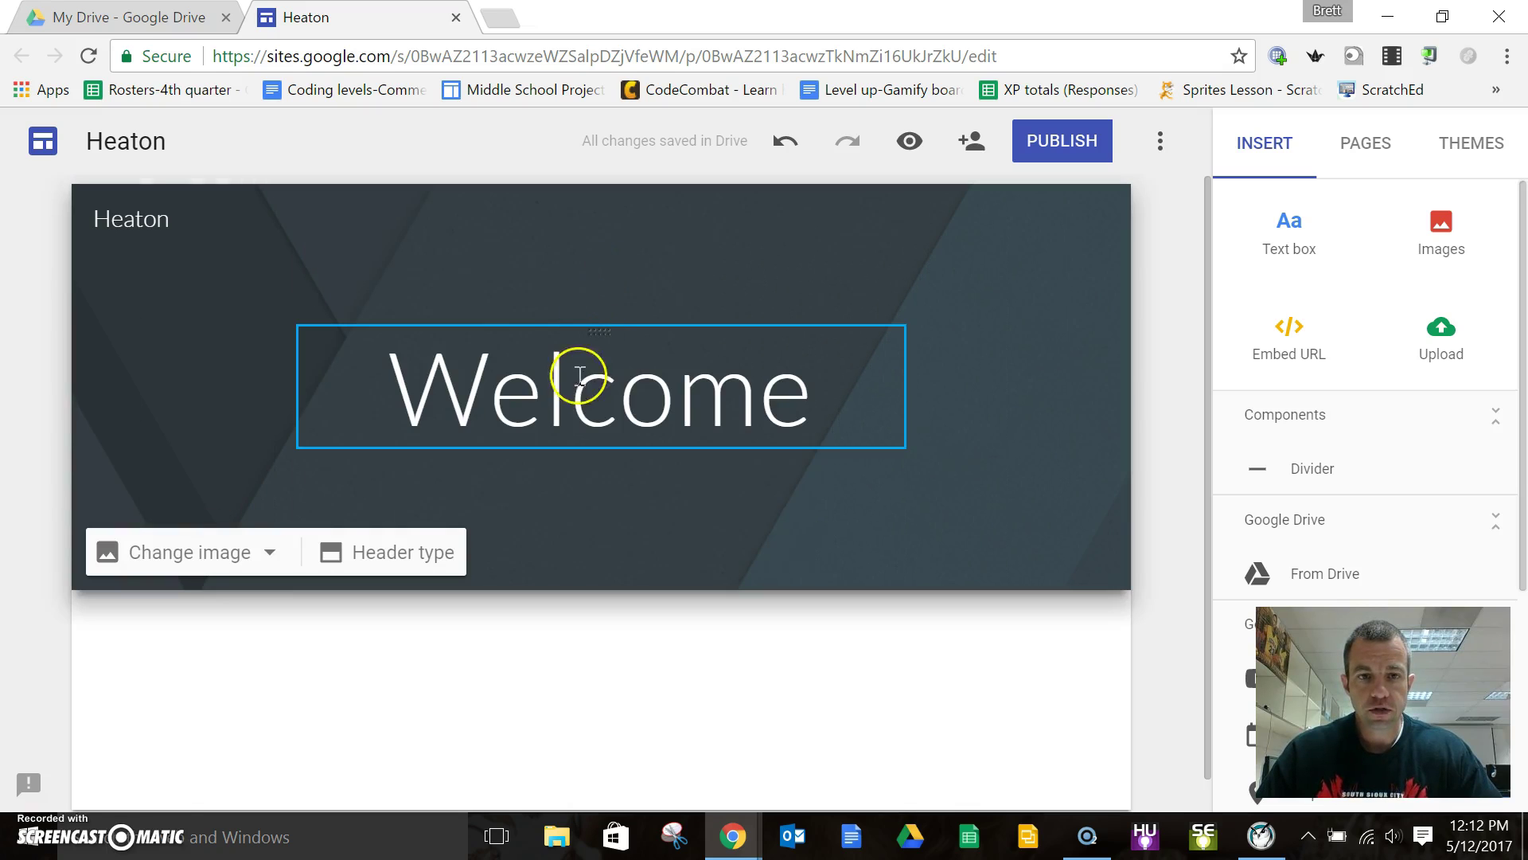
left_click(605, 445)
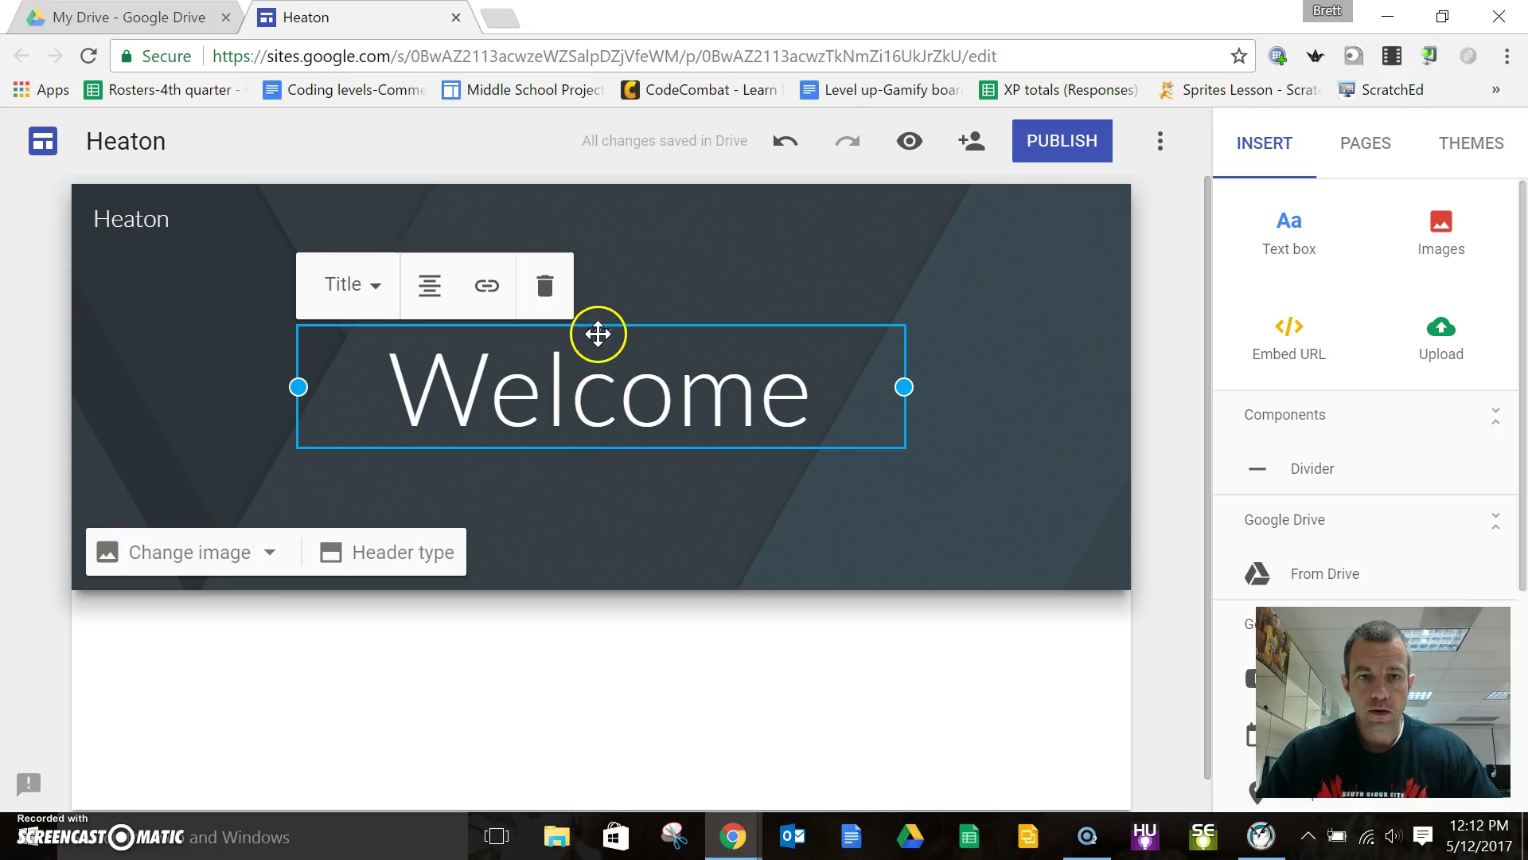
mouse_move(904, 386)
left_mouse_down()
mouse_move(928, 375)
mouse_move(908, 385)
left_mouse_up()
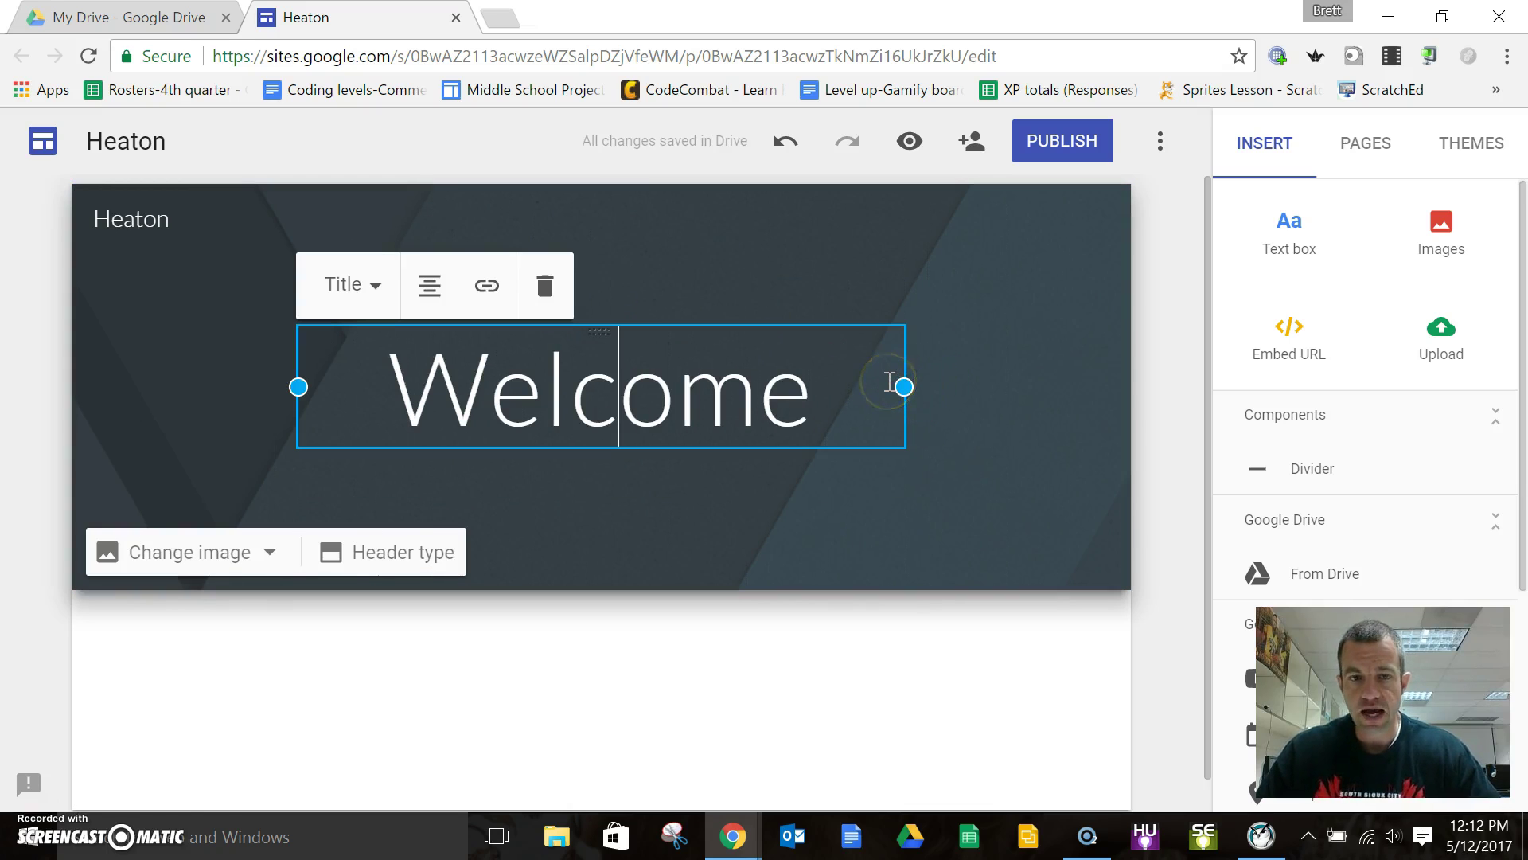
left_click(741, 501)
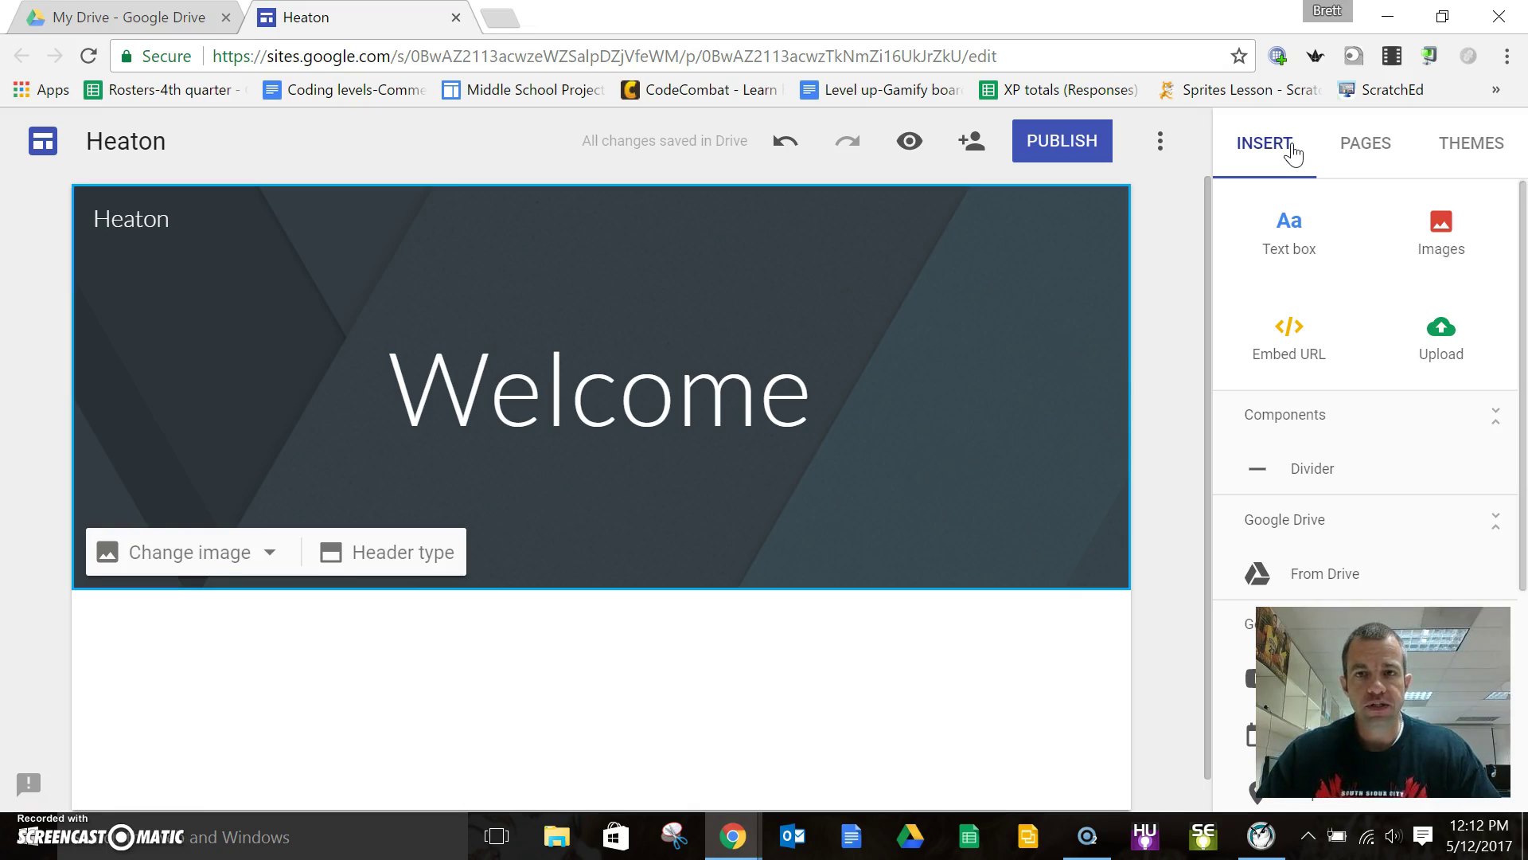
Step: Insert a text box reading "Welcome to our classroom website." and narrow it from its right edge to slightly wider than the sentence
left_click(1289, 244)
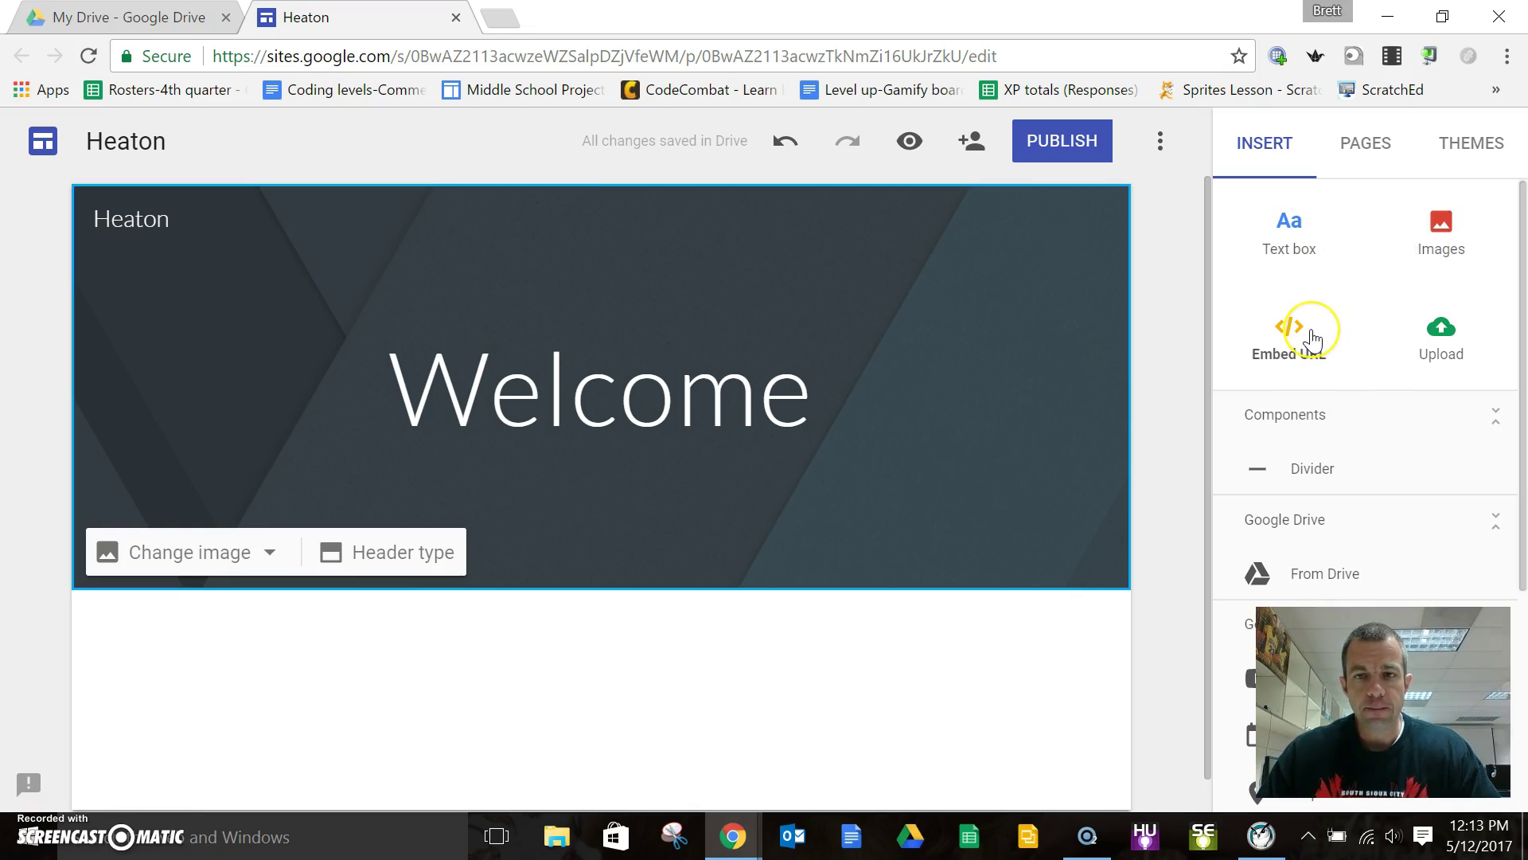
left_click(1449, 330)
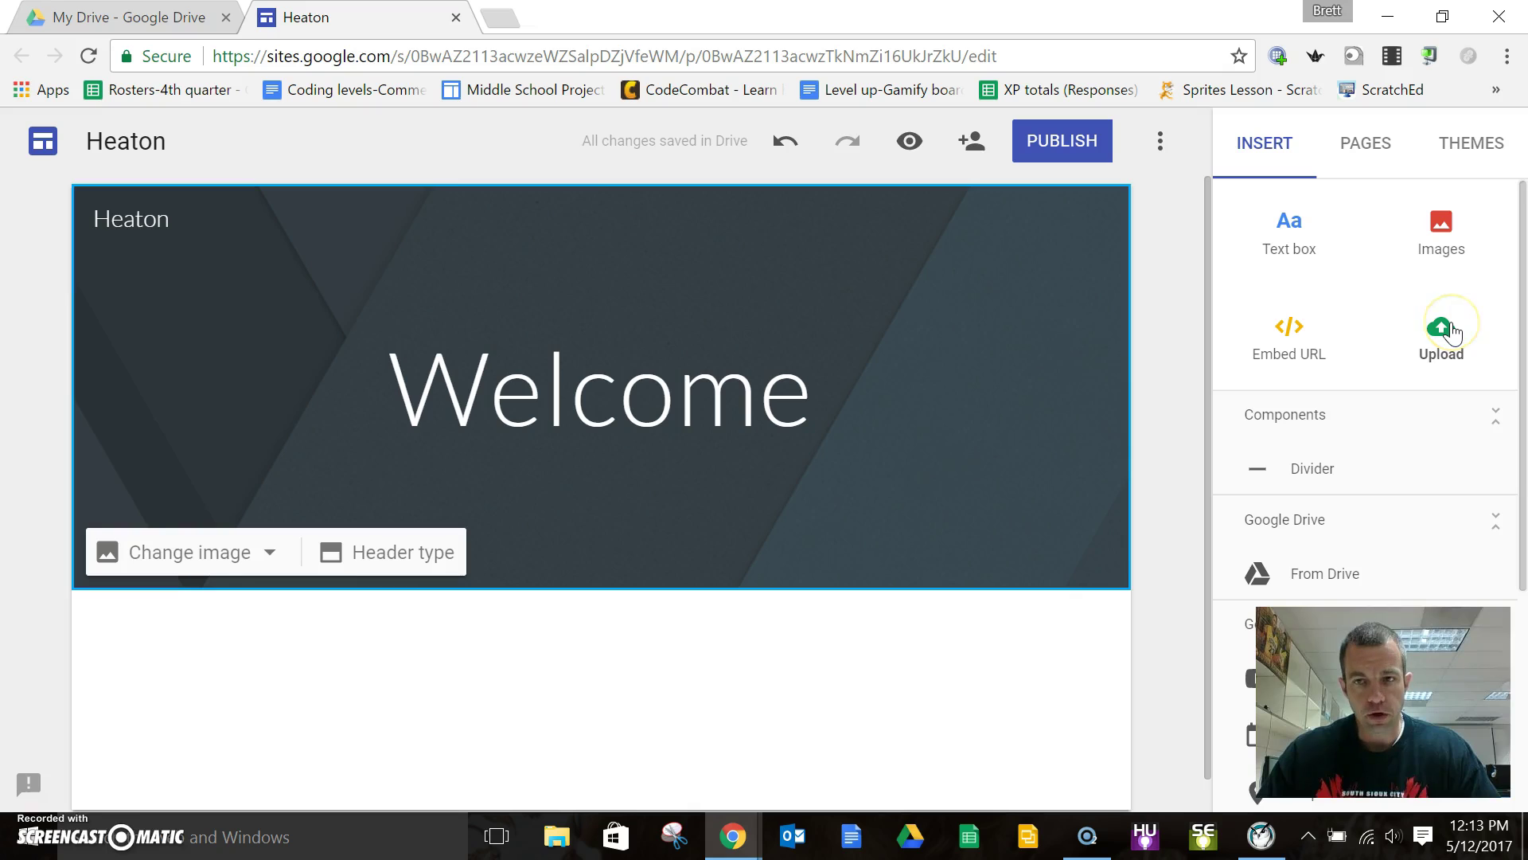
left_click(1294, 231)
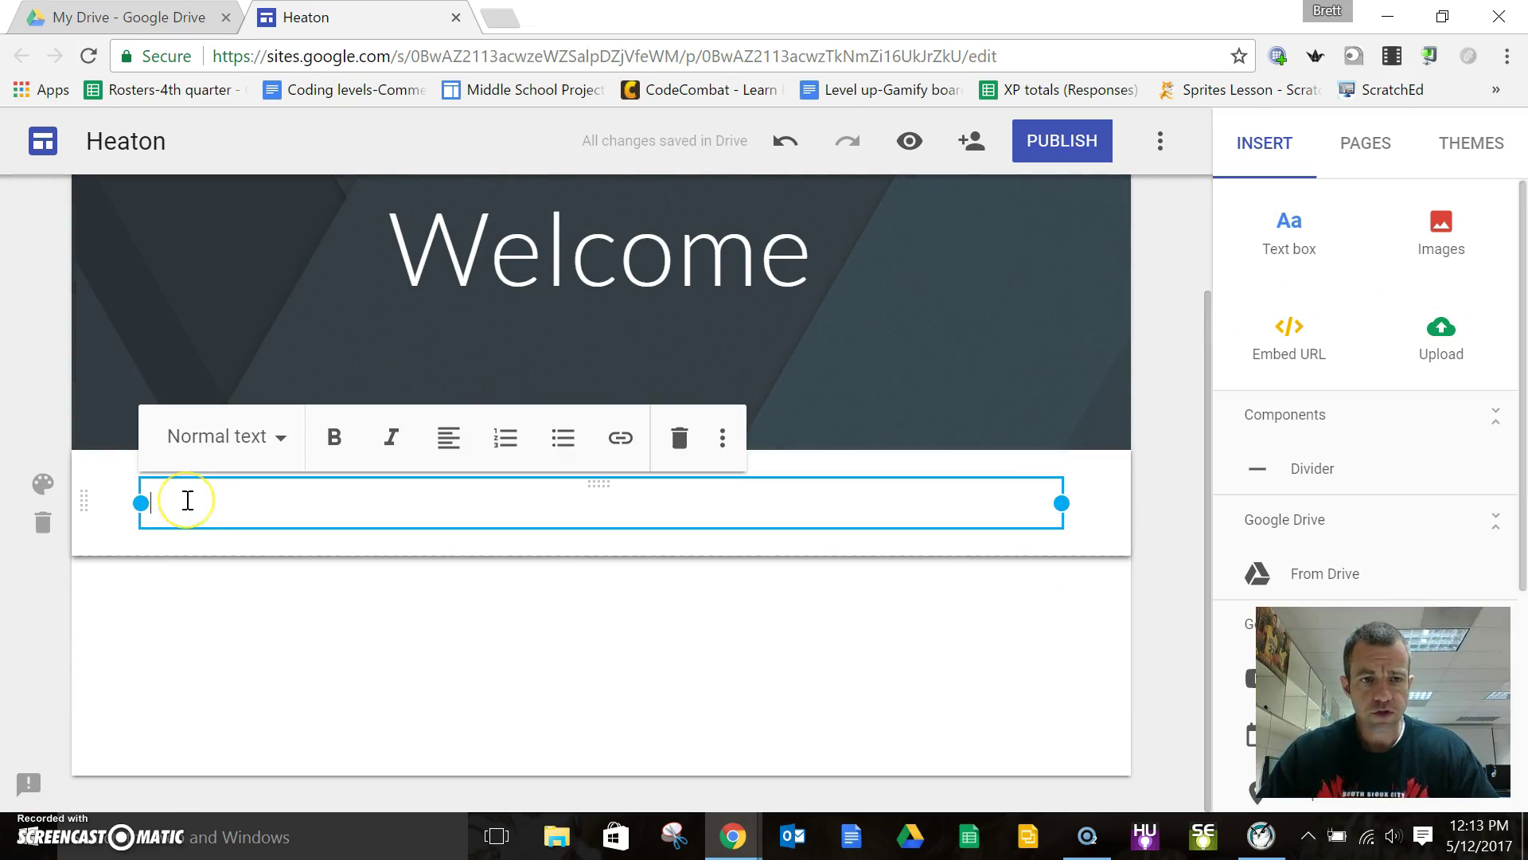
type("Welcome to our classroom")
key("BackSpace")
type("om website.")
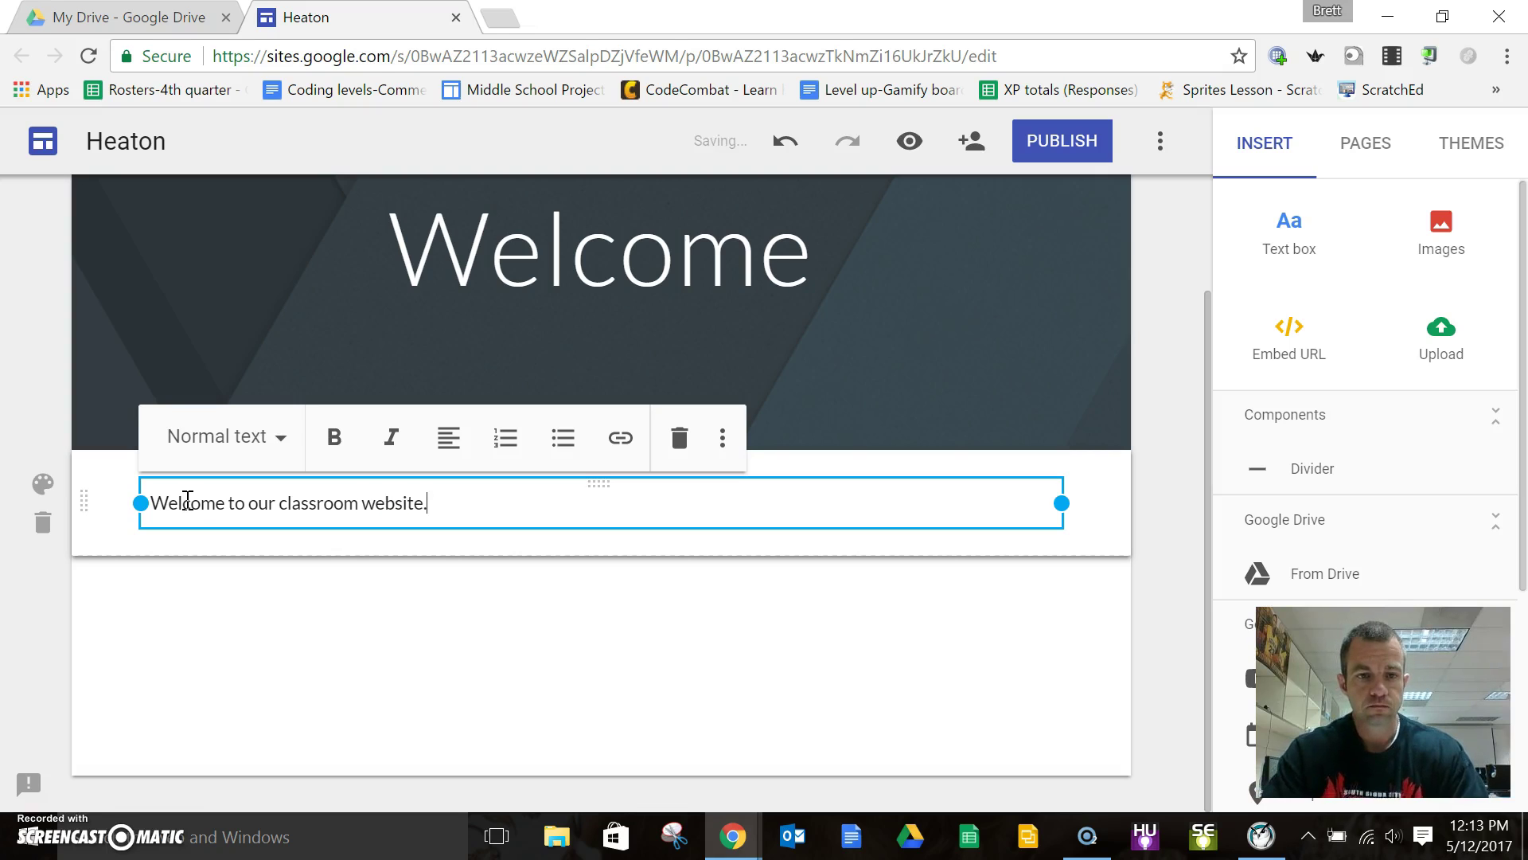
key("Return")
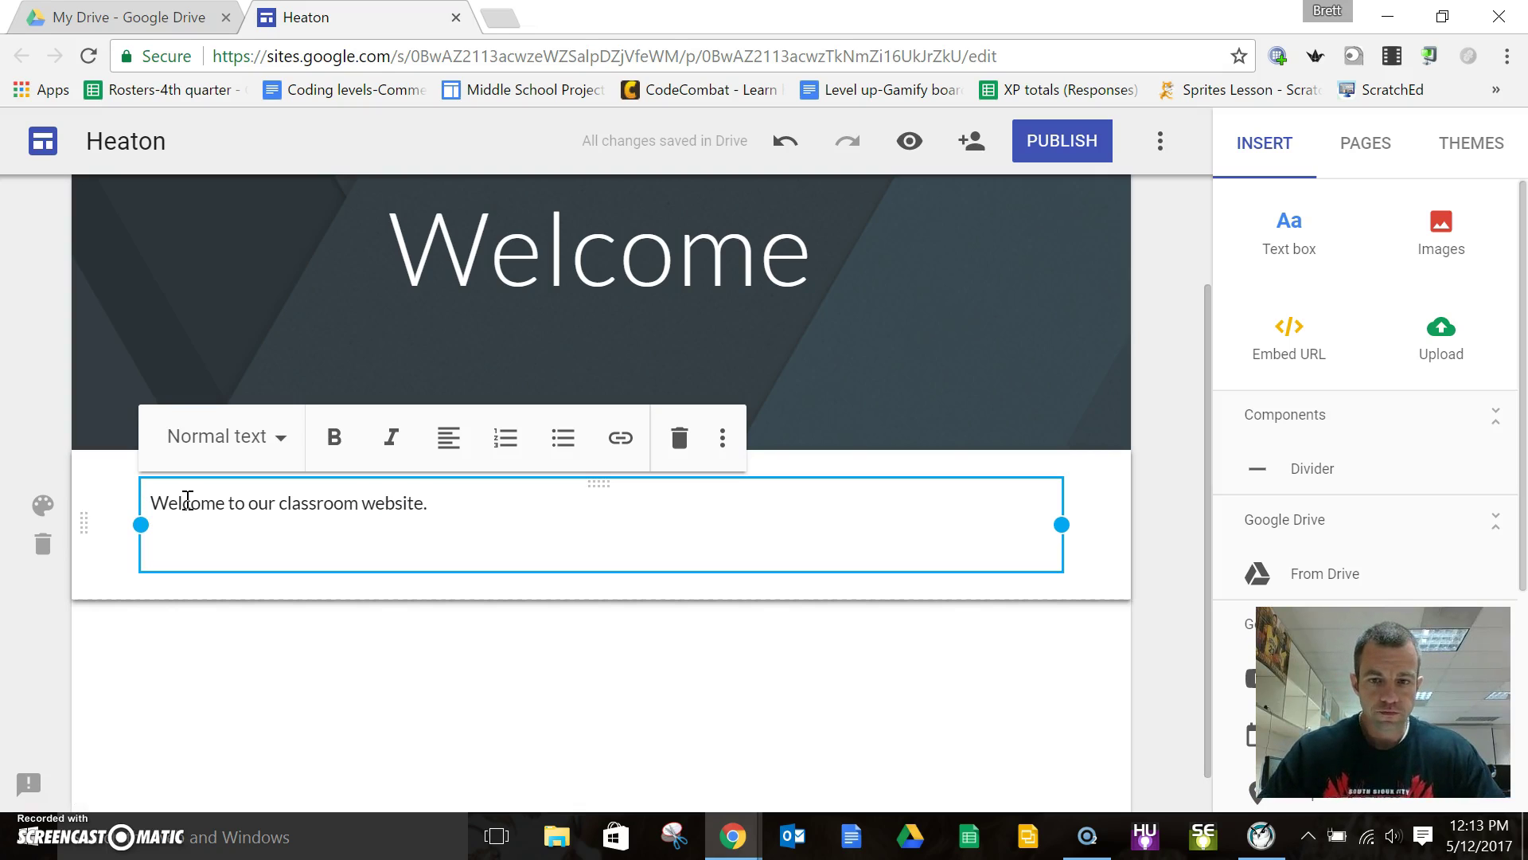
key("BackSpace")
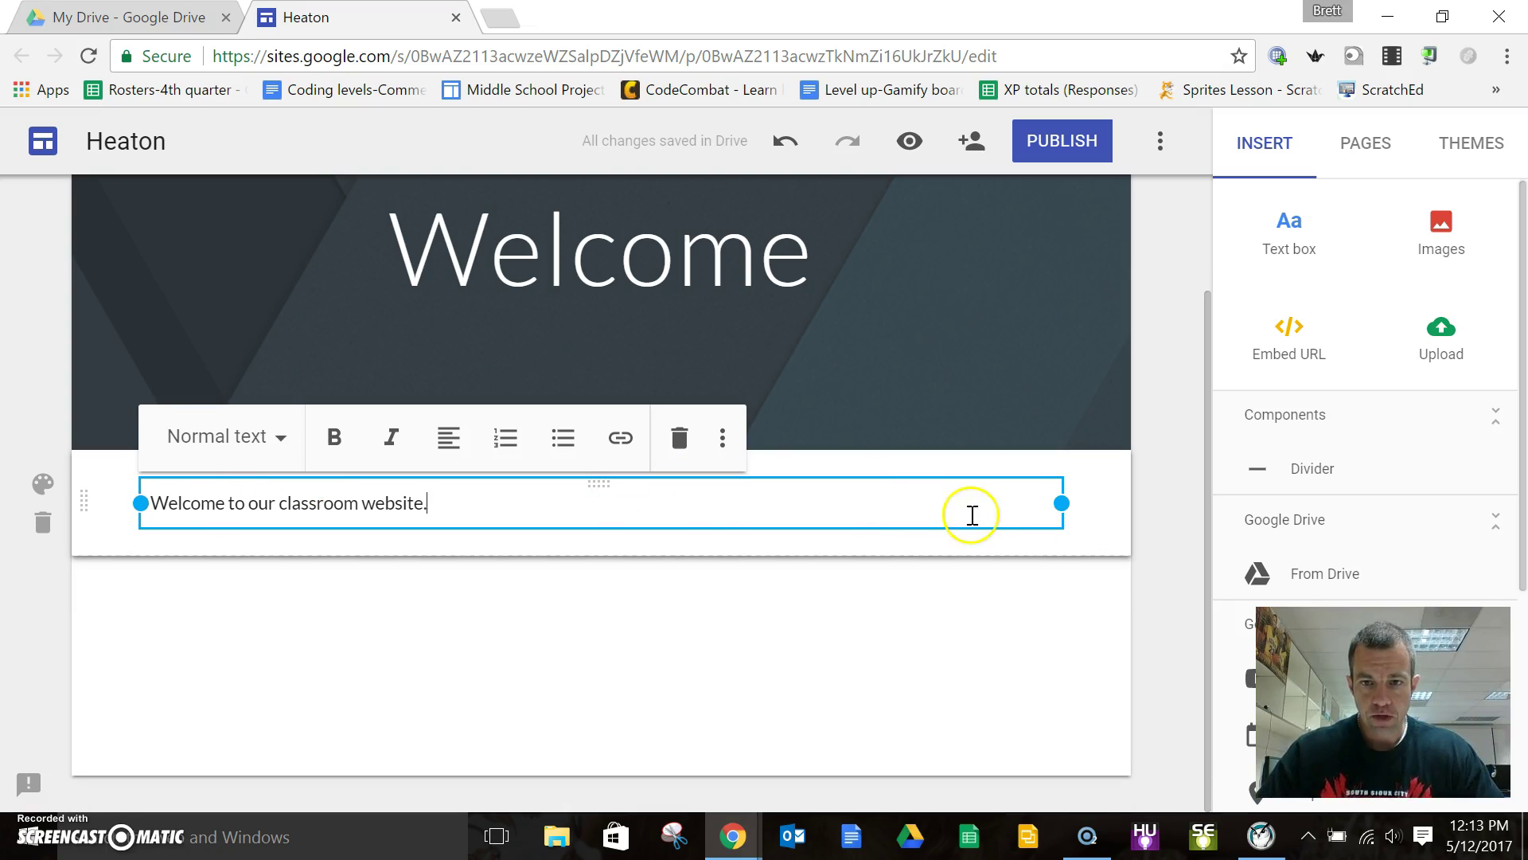
left_click_drag(1061, 503, 546, 510)
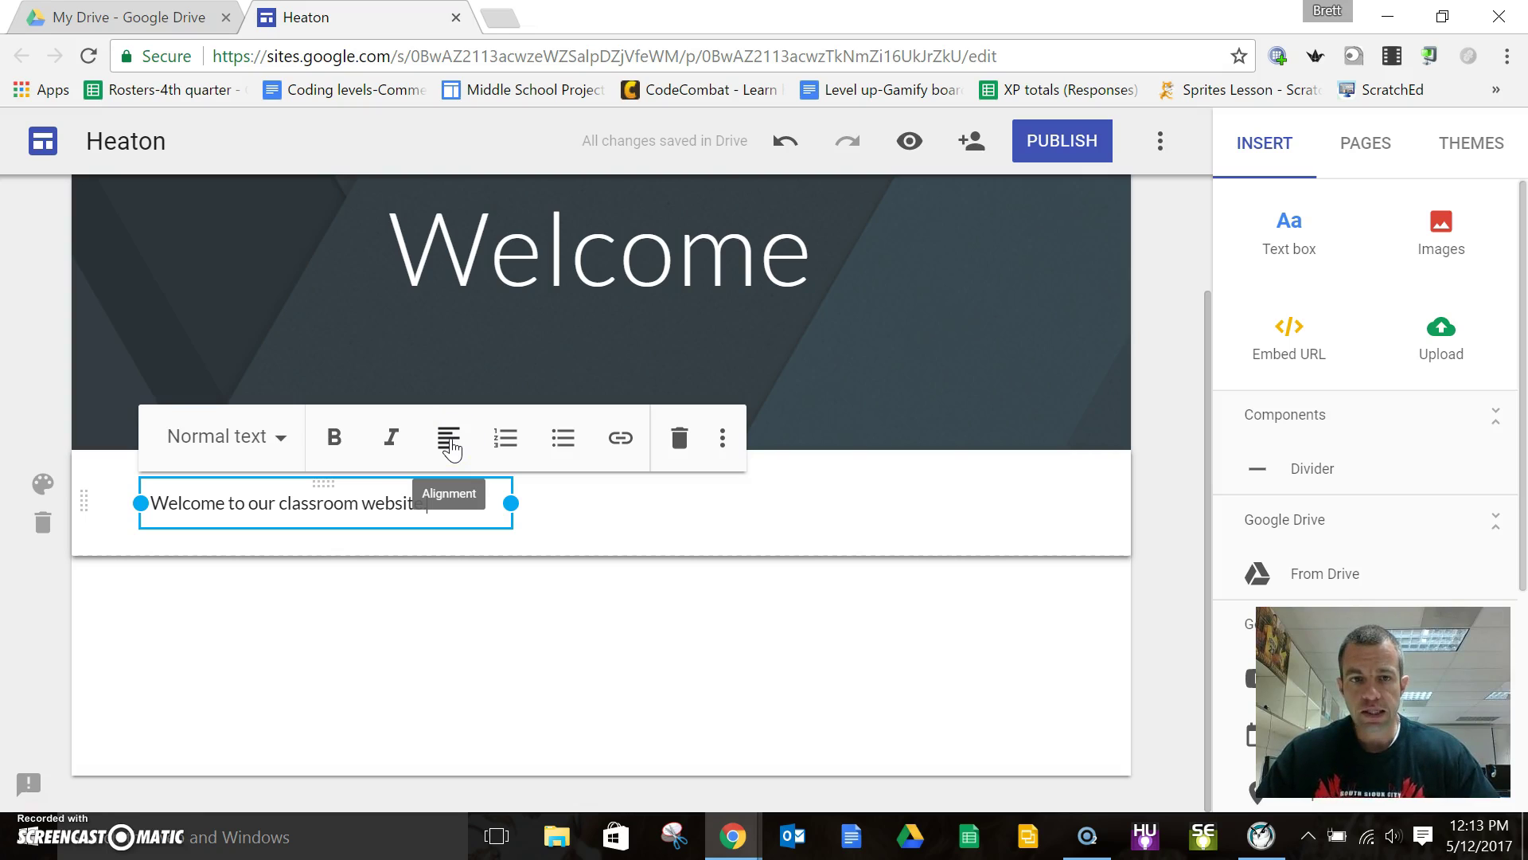
Step: Examine the text box's list, link, code font, strikethrough and clear formatting options
left_click(507, 457)
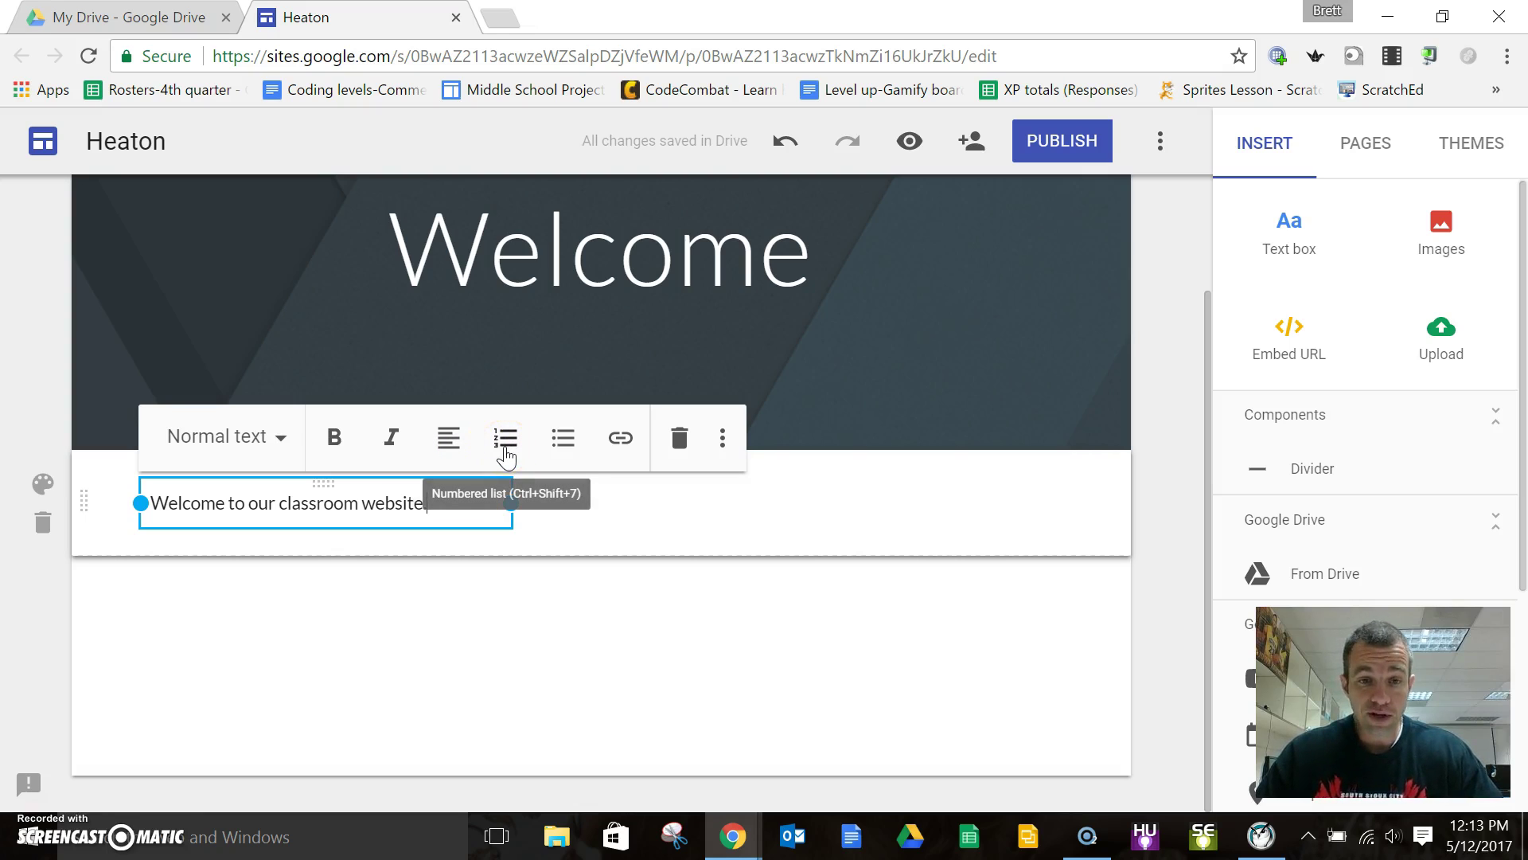
left_click(564, 448)
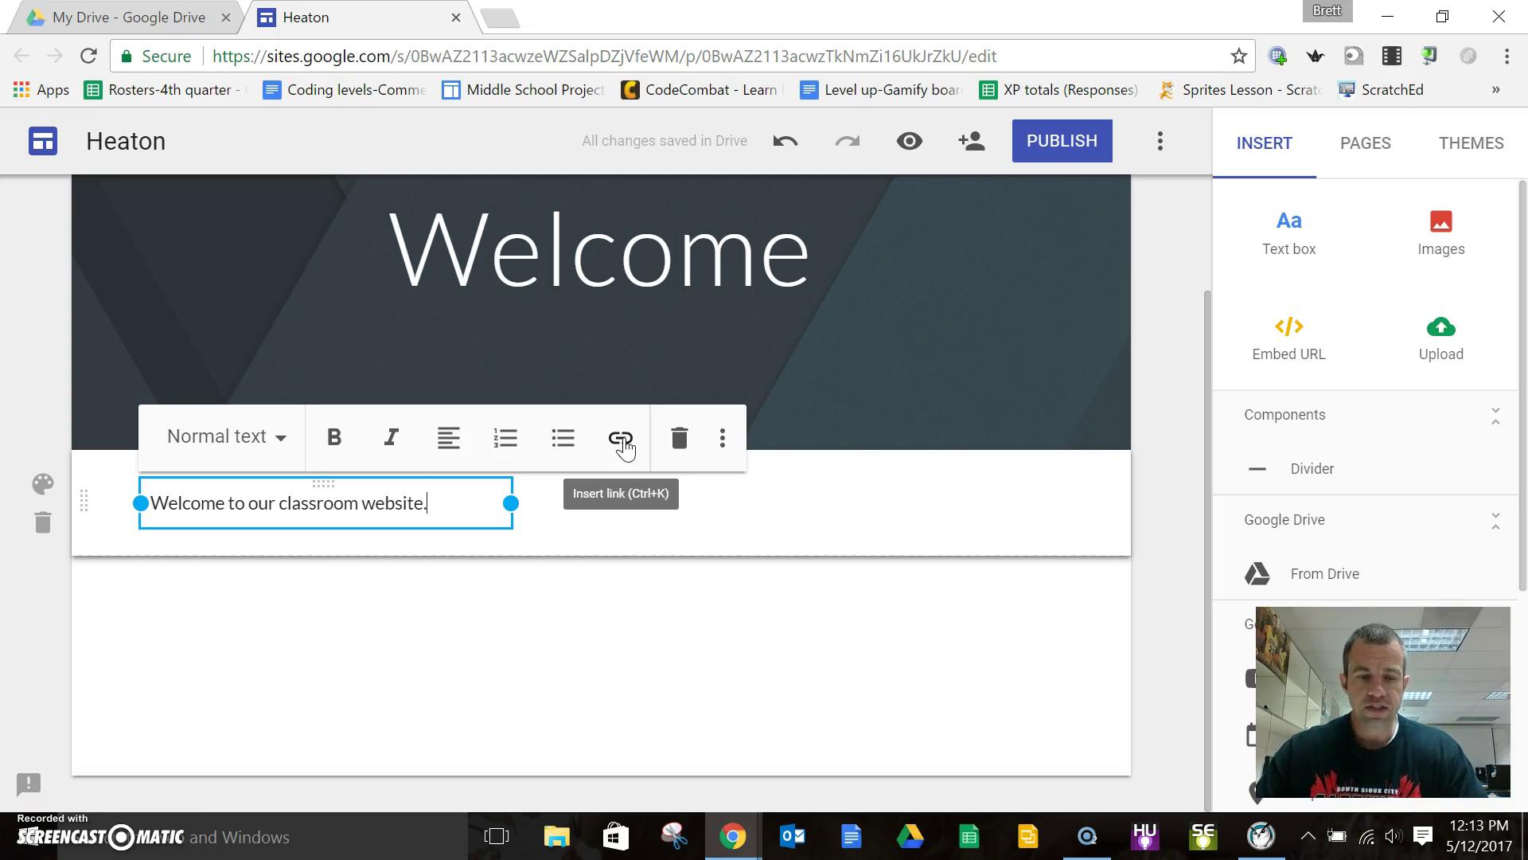
left_click(724, 443)
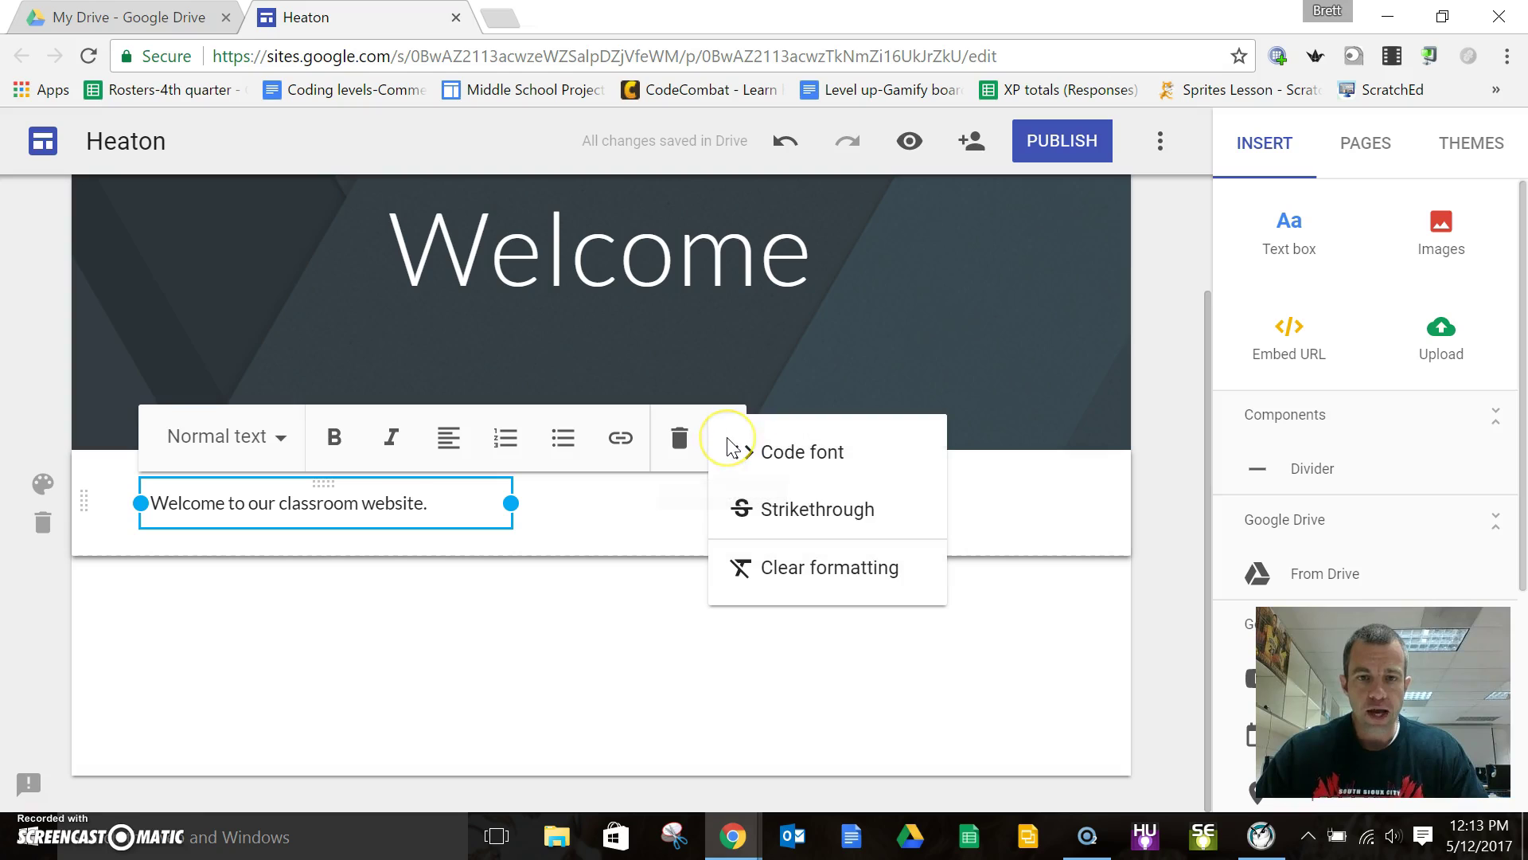
left_click(741, 451)
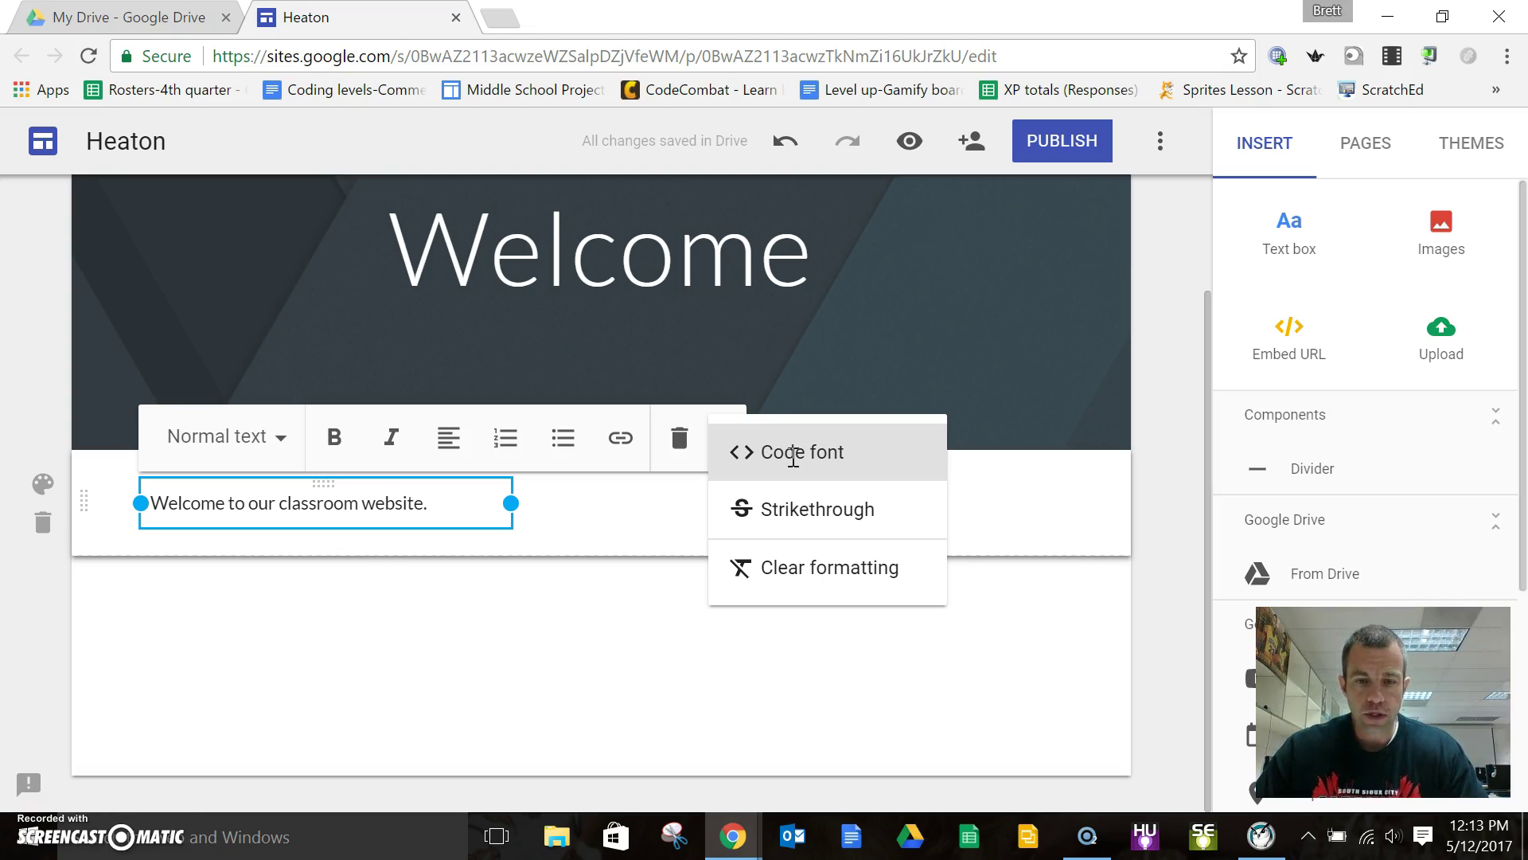
left_click(800, 506)
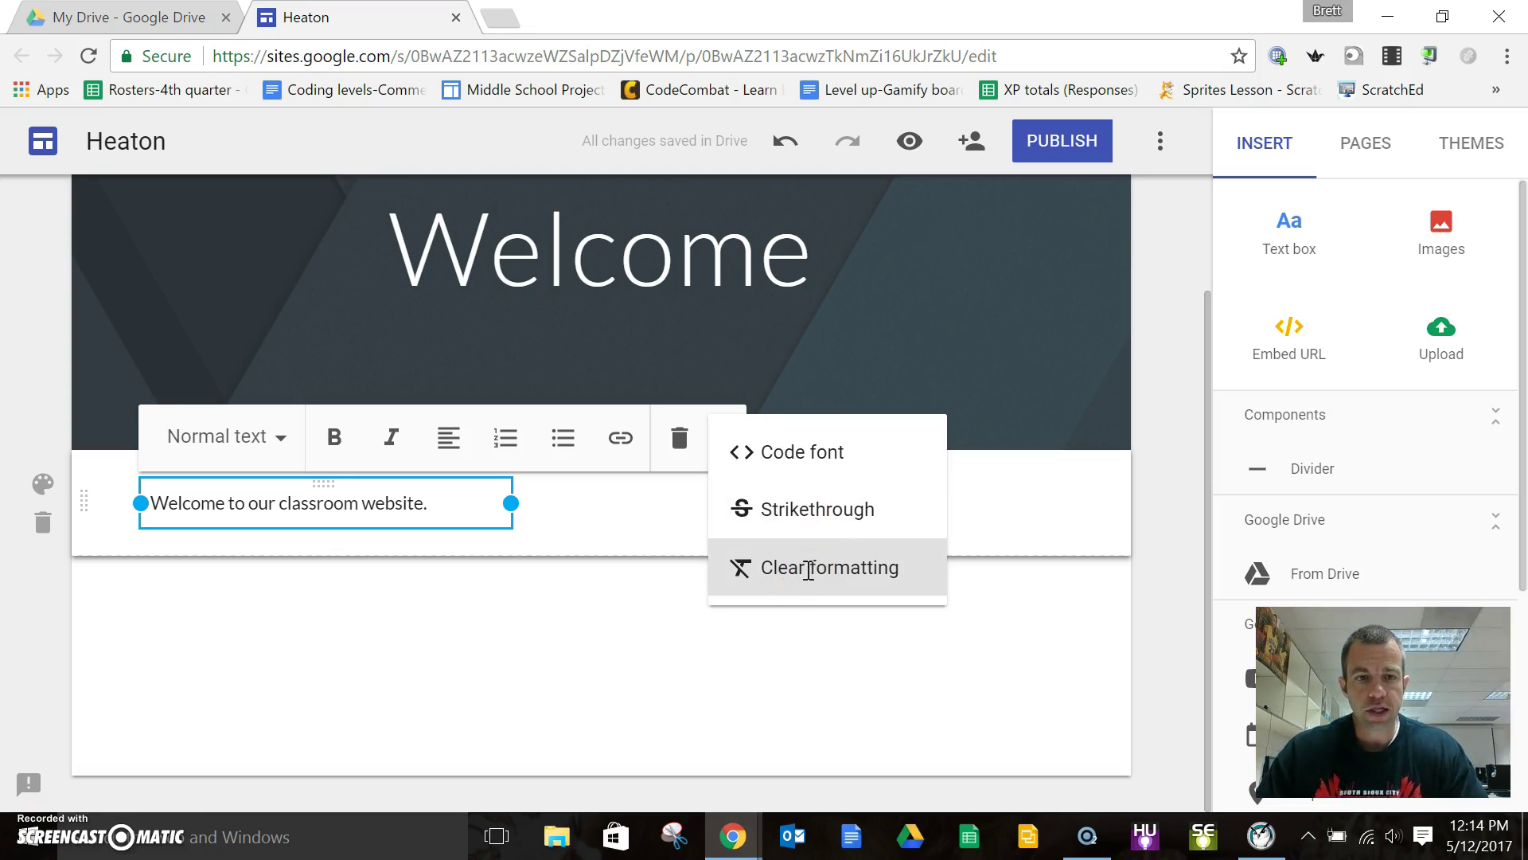
left_click(559, 519)
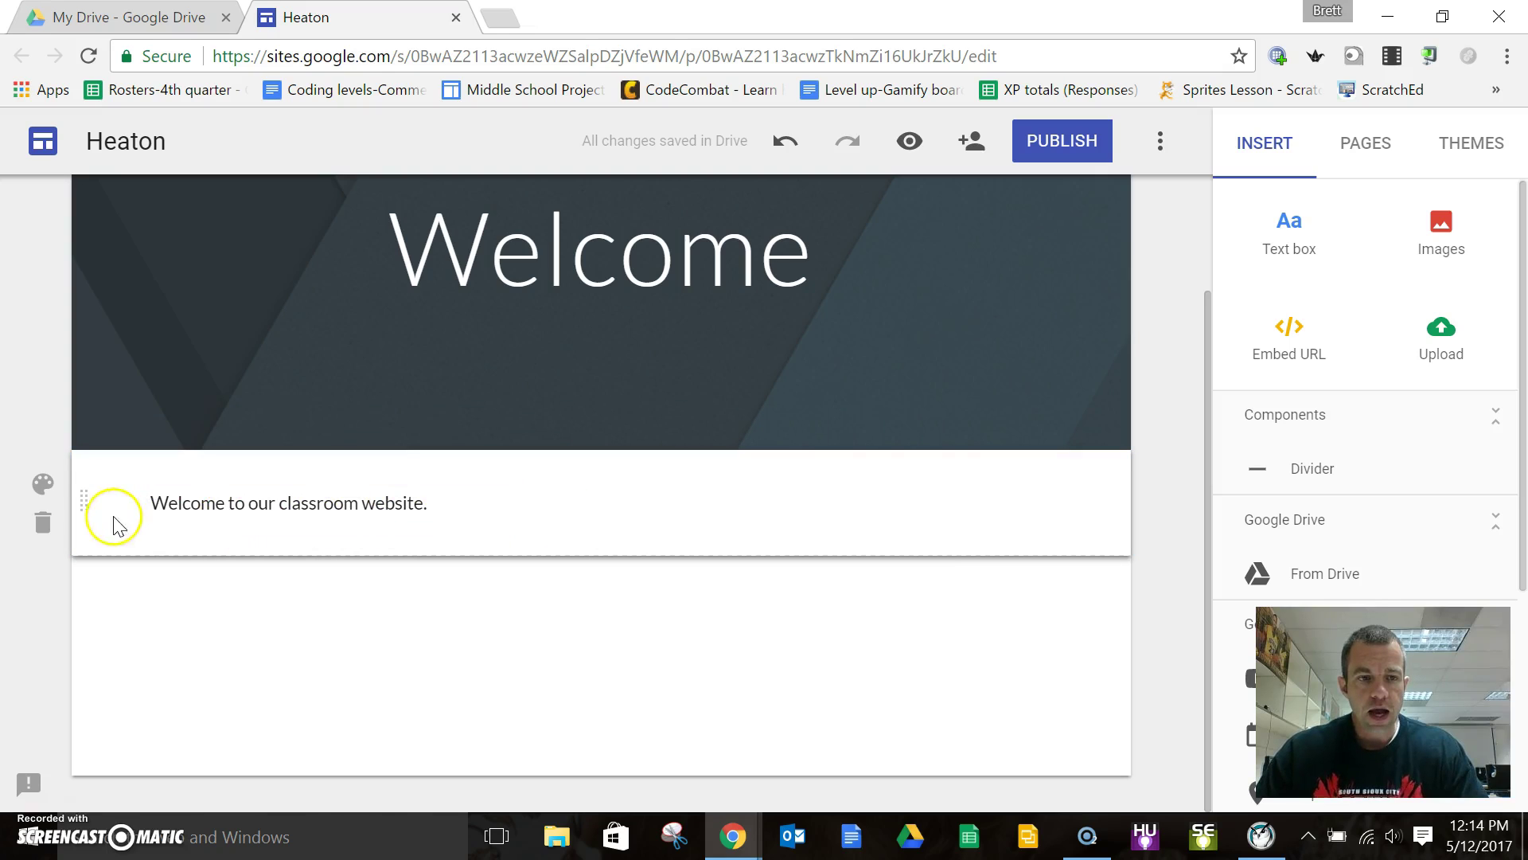
Step: Narrow the classroom welcome text box from its left edge so the sentence wraps onto two lines
left_click(461, 491)
left_click(631, 518)
left_click(394, 501)
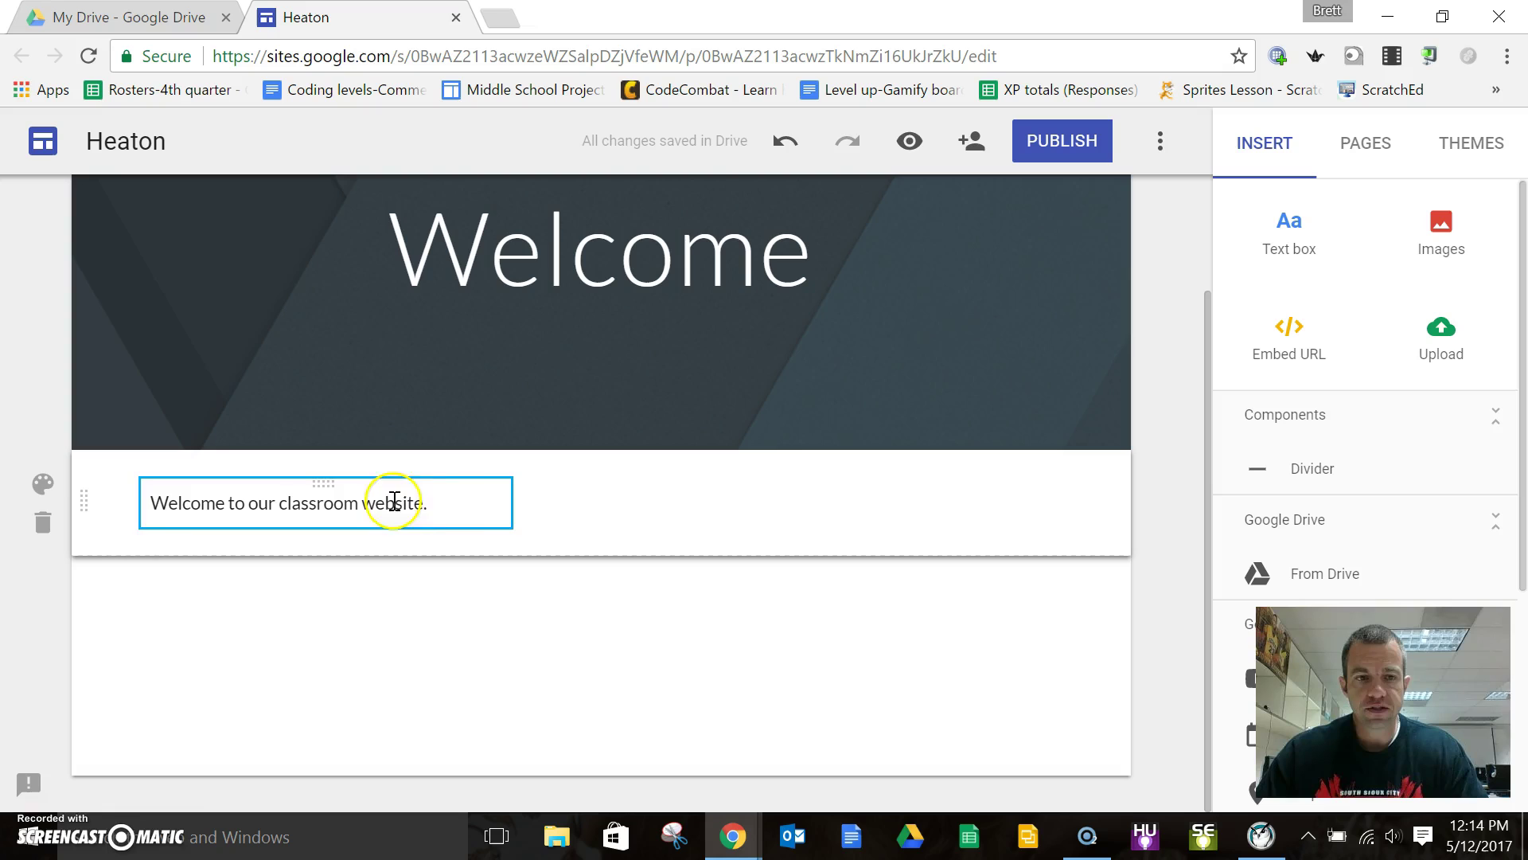
left_click(157, 499)
left_click_drag(145, 508, 266, 501)
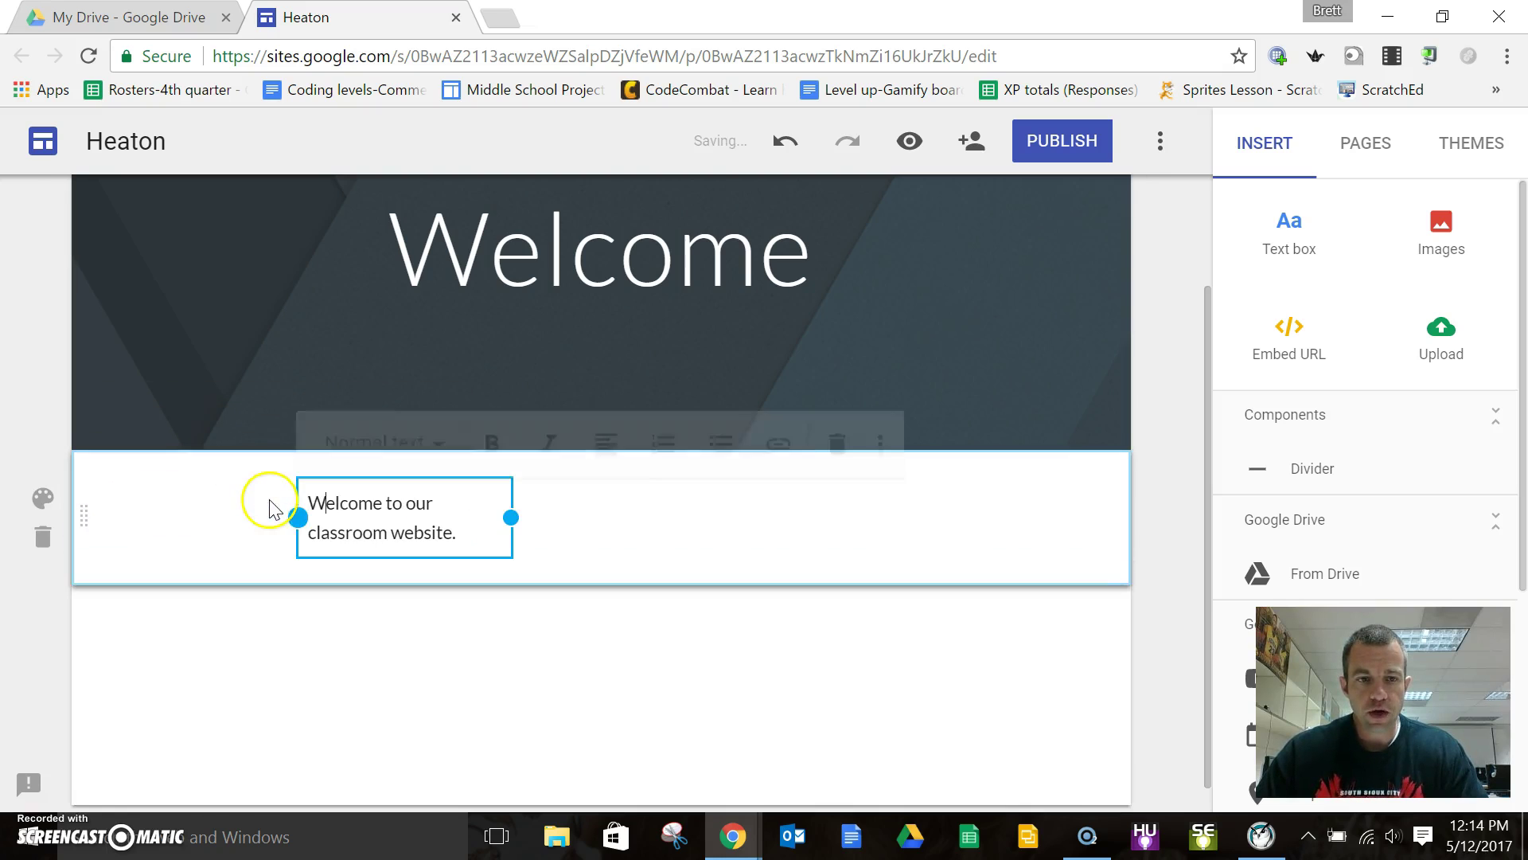
Step: Shift the classroom welcome text box toward the page's middle and narrow it so the sentence wraps onto three lines
left_click_drag(403, 483, 555, 479)
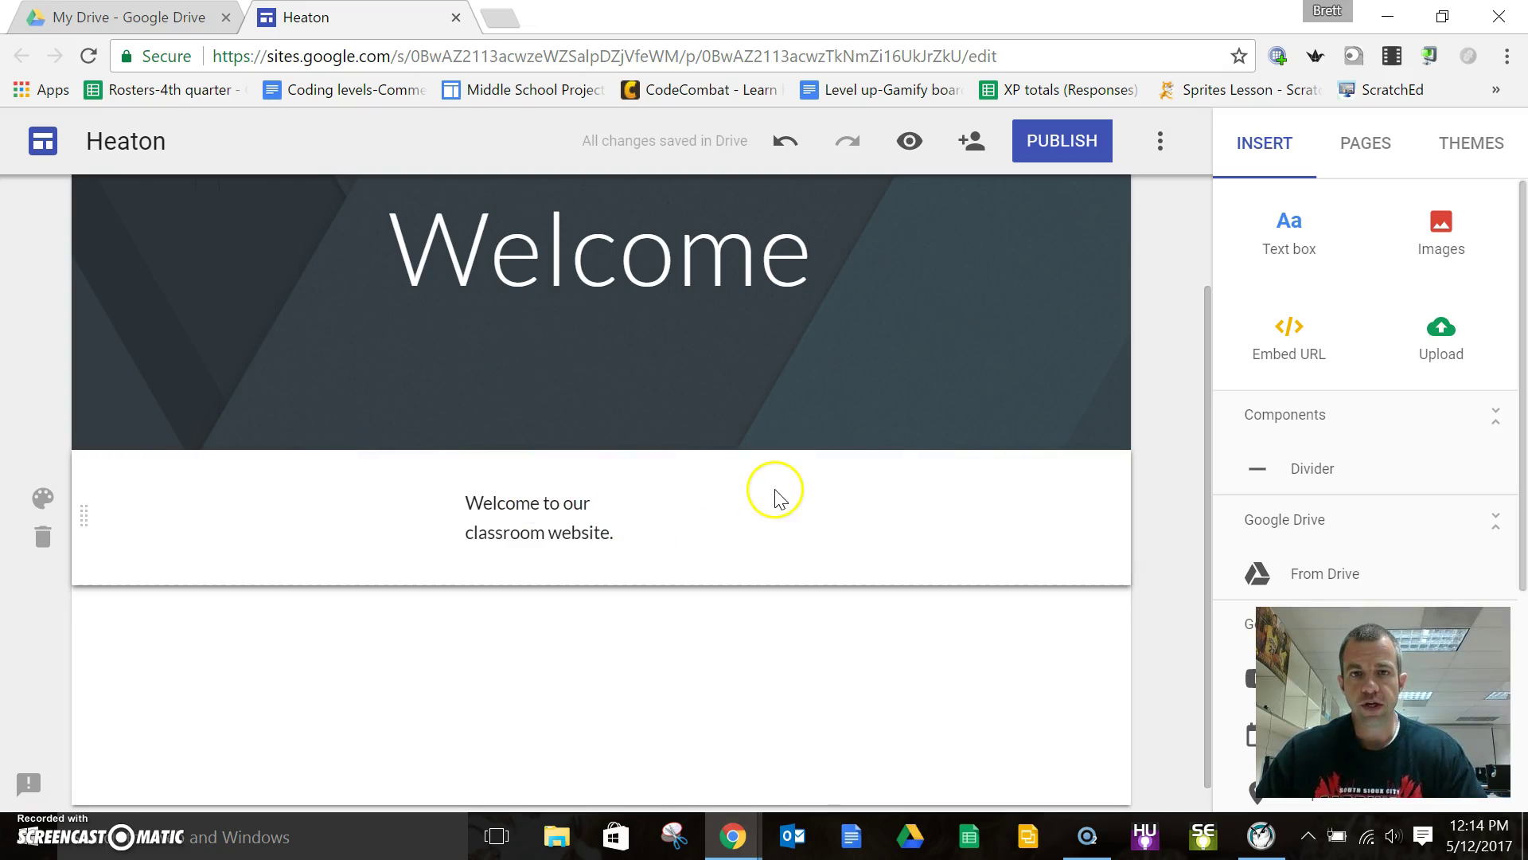
left_click_drag(555, 483, 608, 487)
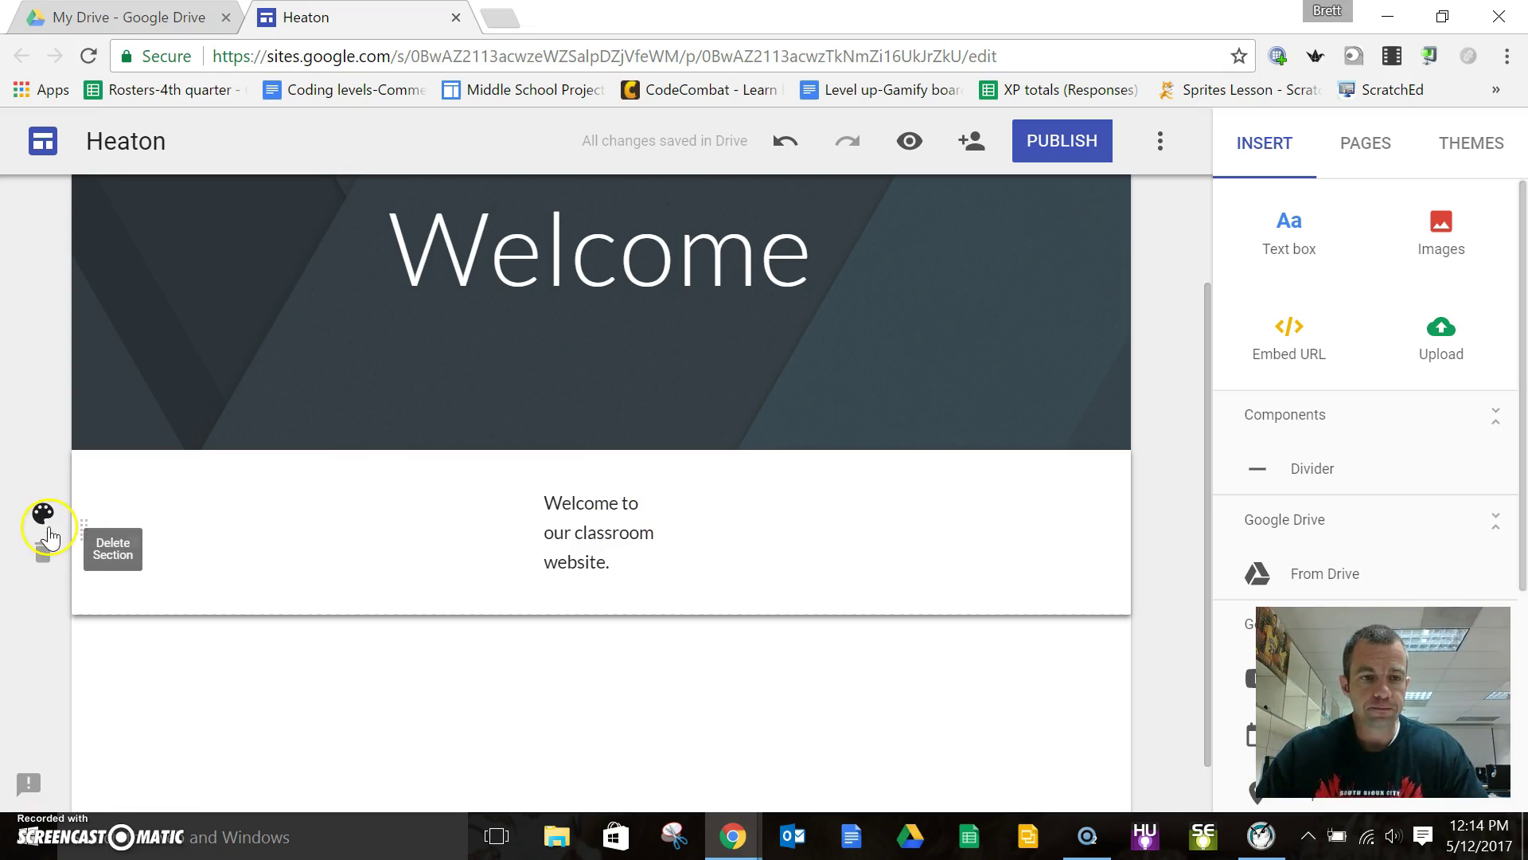
Step: Examine the section style options for the welcome text section, including the emphasis and image backgrounds
left_click(43, 514)
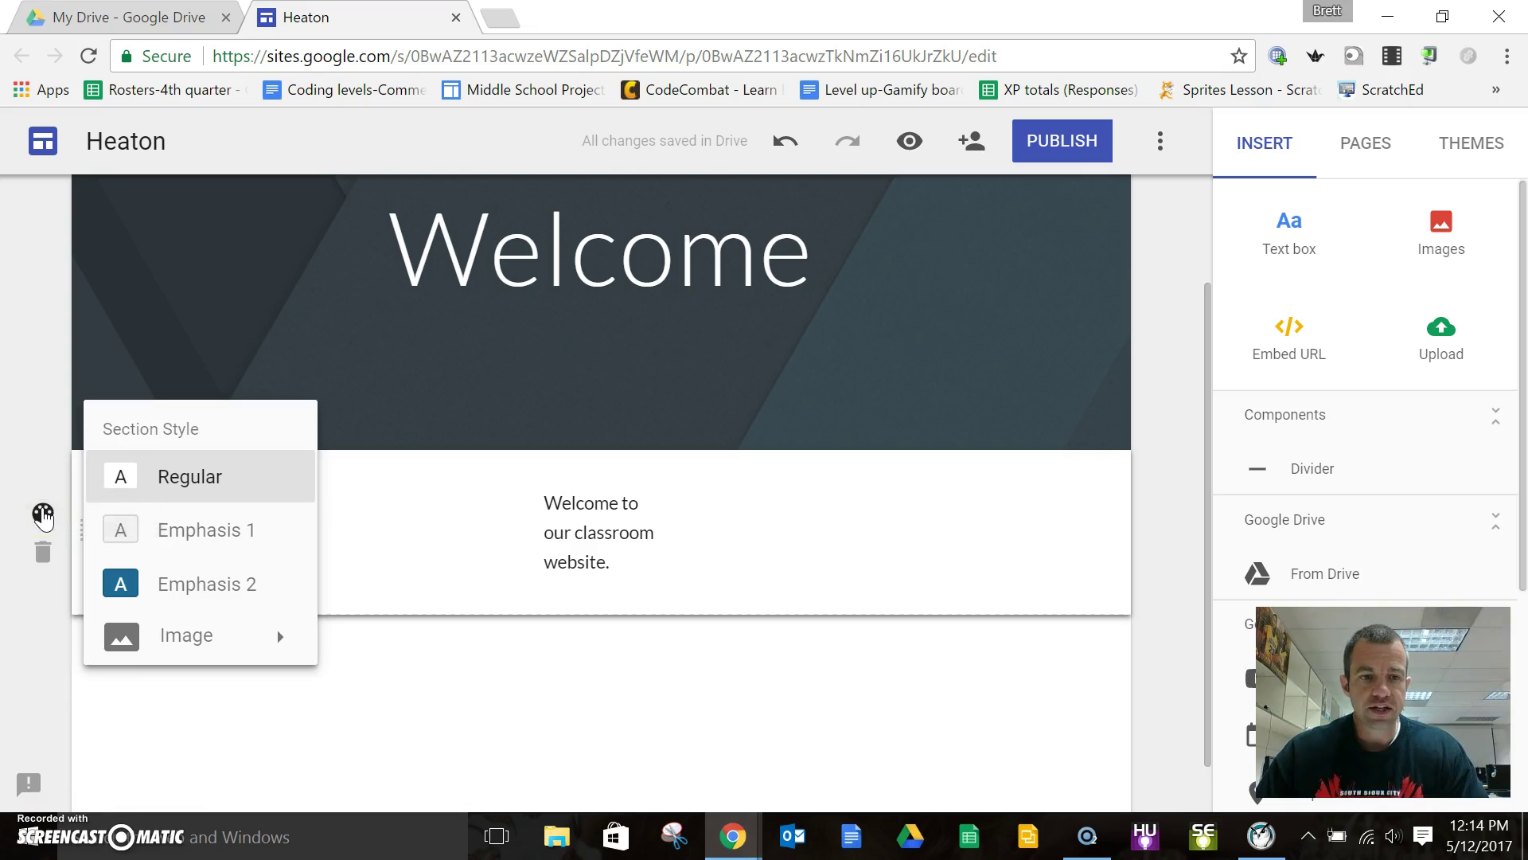
scroll(221, 519, "down", 1)
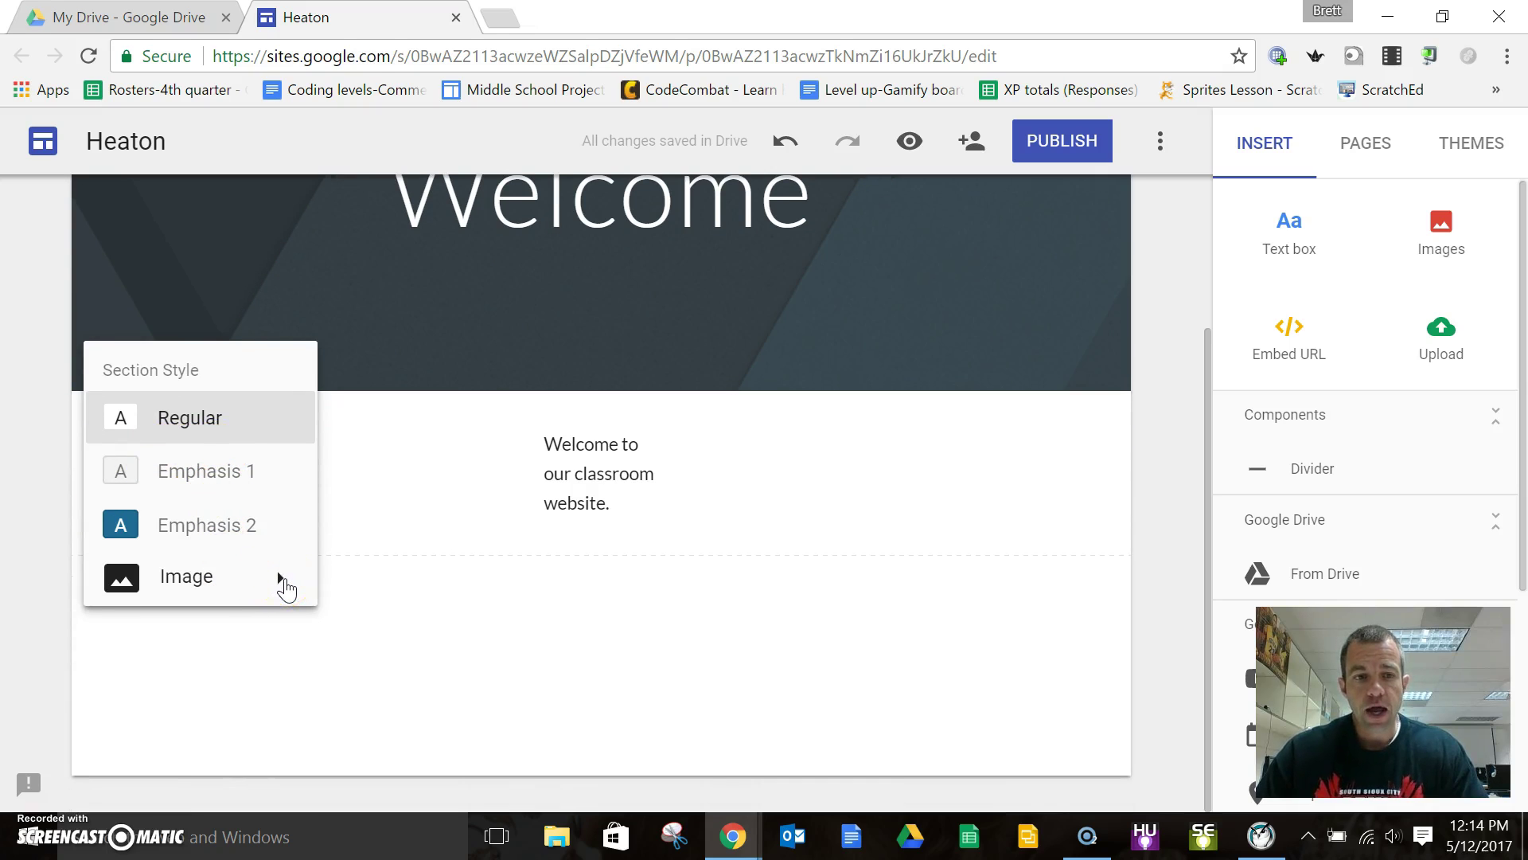
left_click(723, 455)
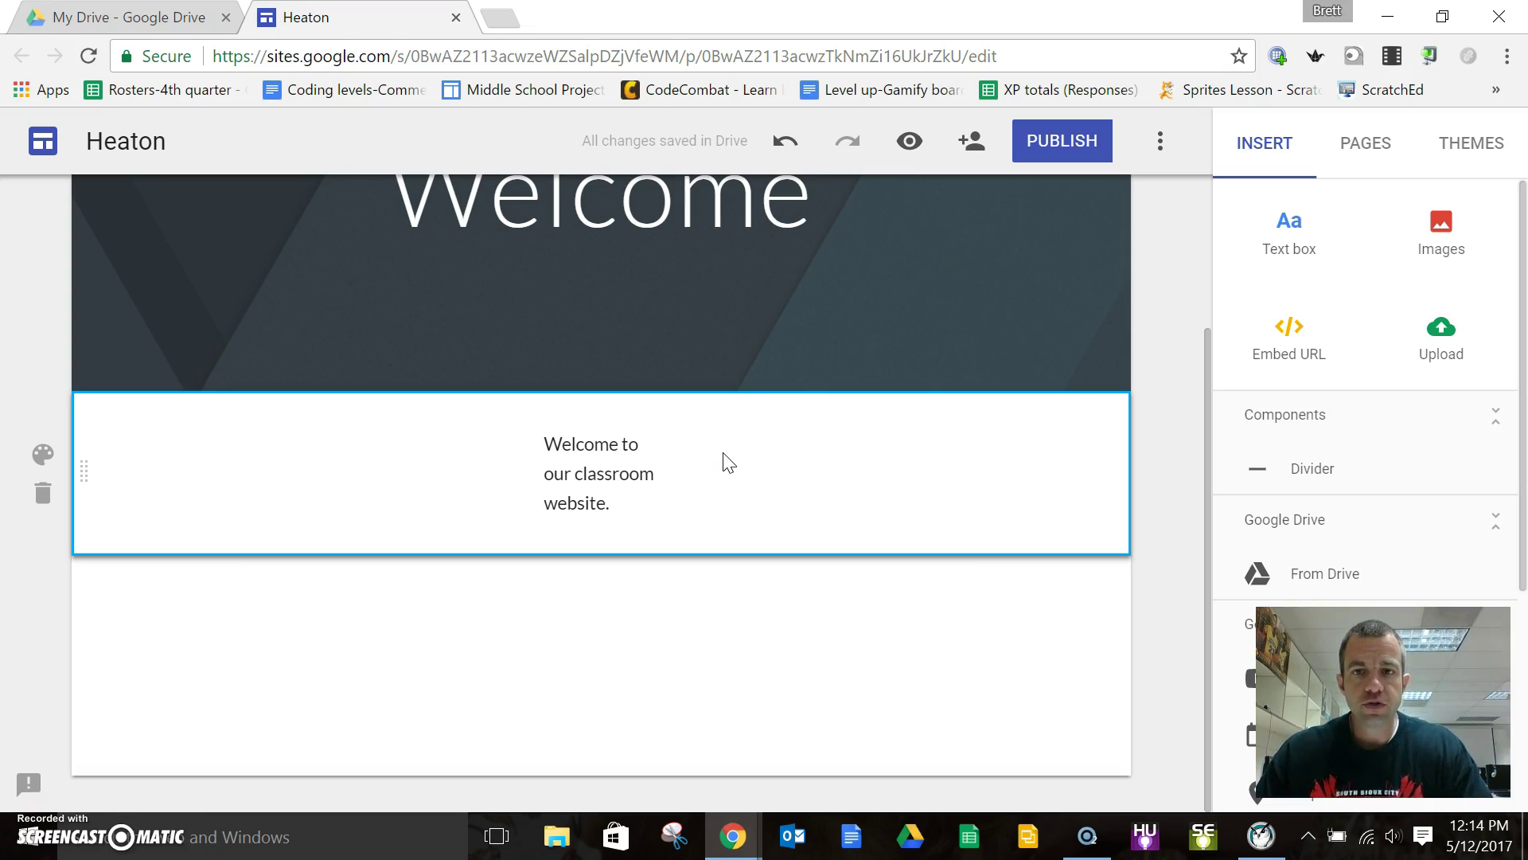
Step: Start inserting an image by URL, and search Google Images in a new browser tab for "South Sioux City Cardinals logo"
left_click(1443, 227)
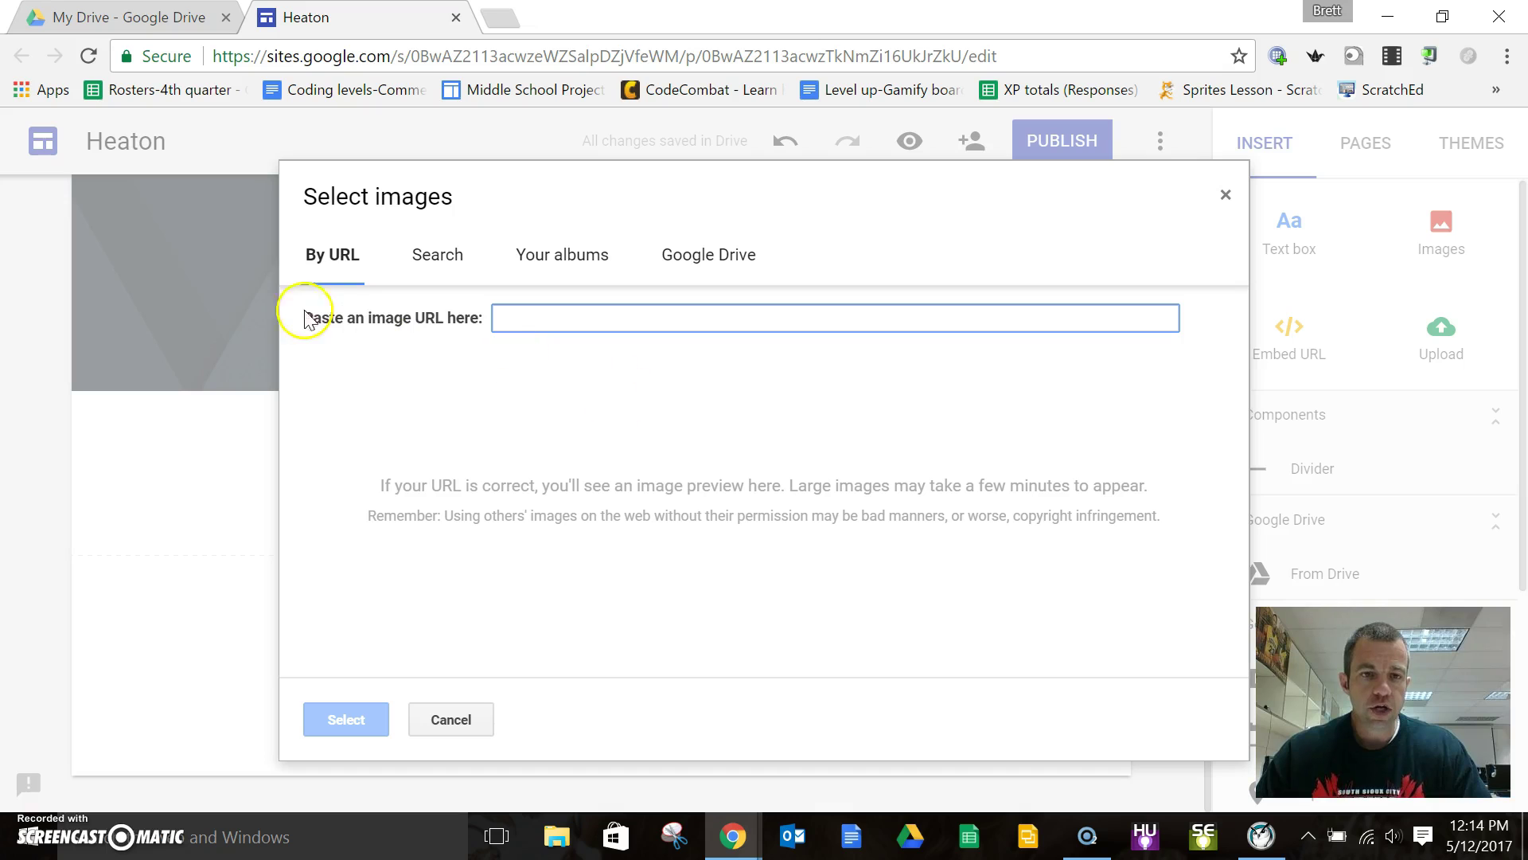
left_click(498, 19)
type("g")
key("Return")
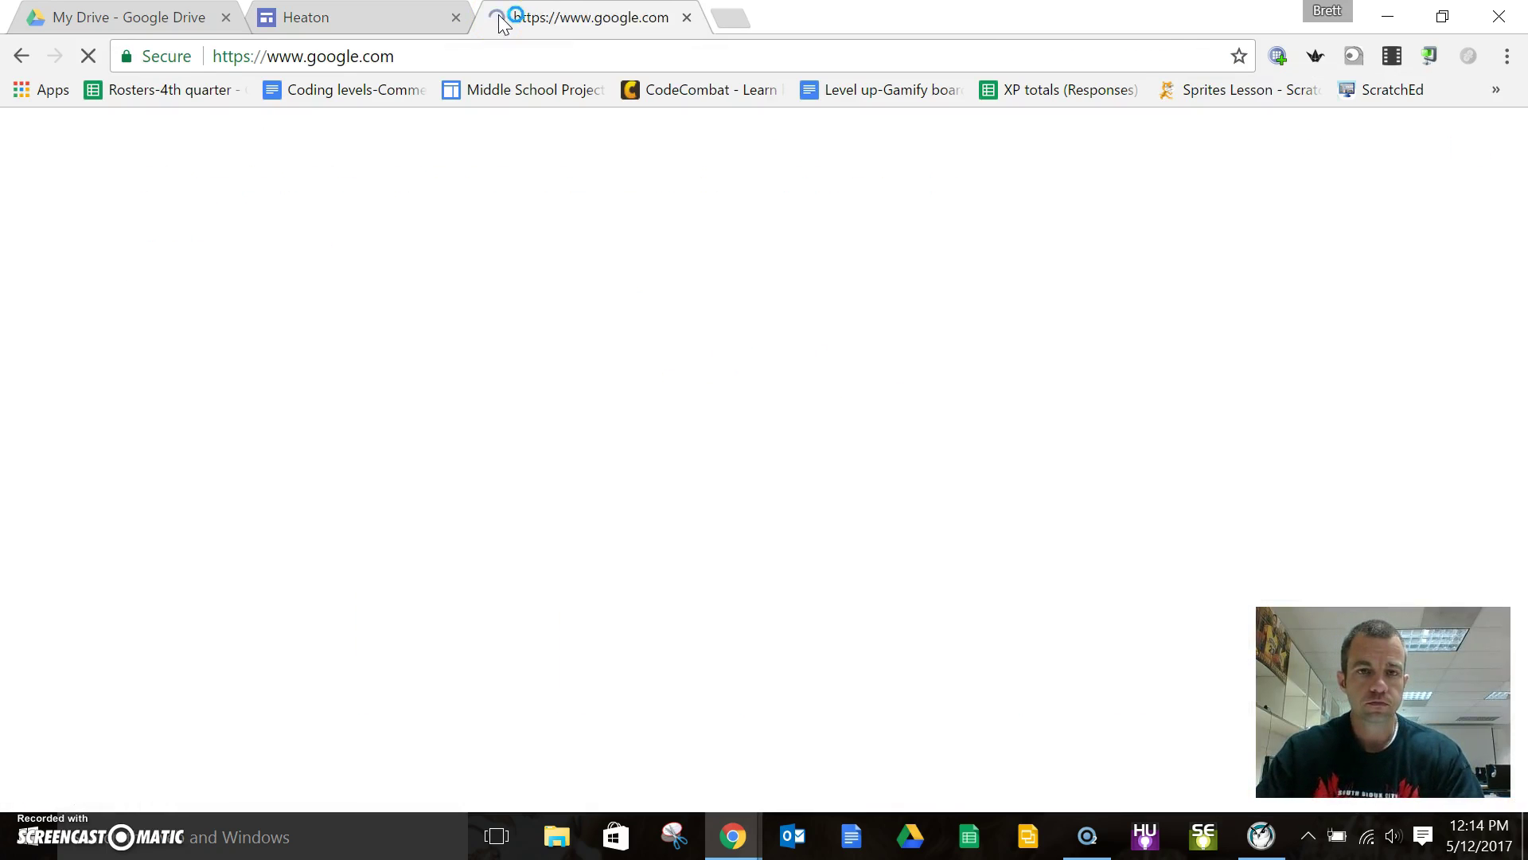
left_click(1321, 146)
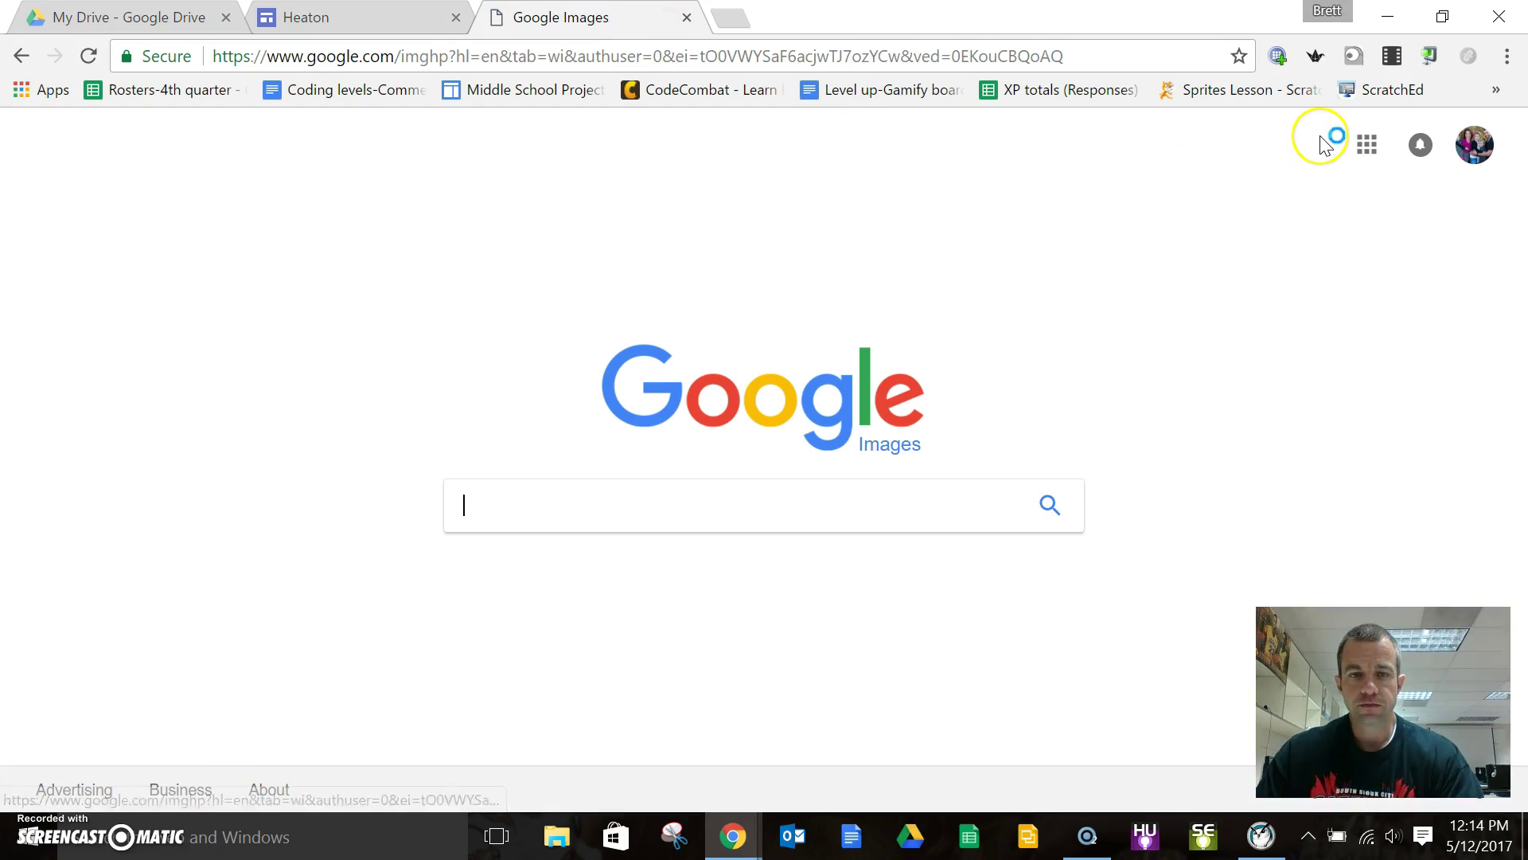
type("South Sioux Ci")
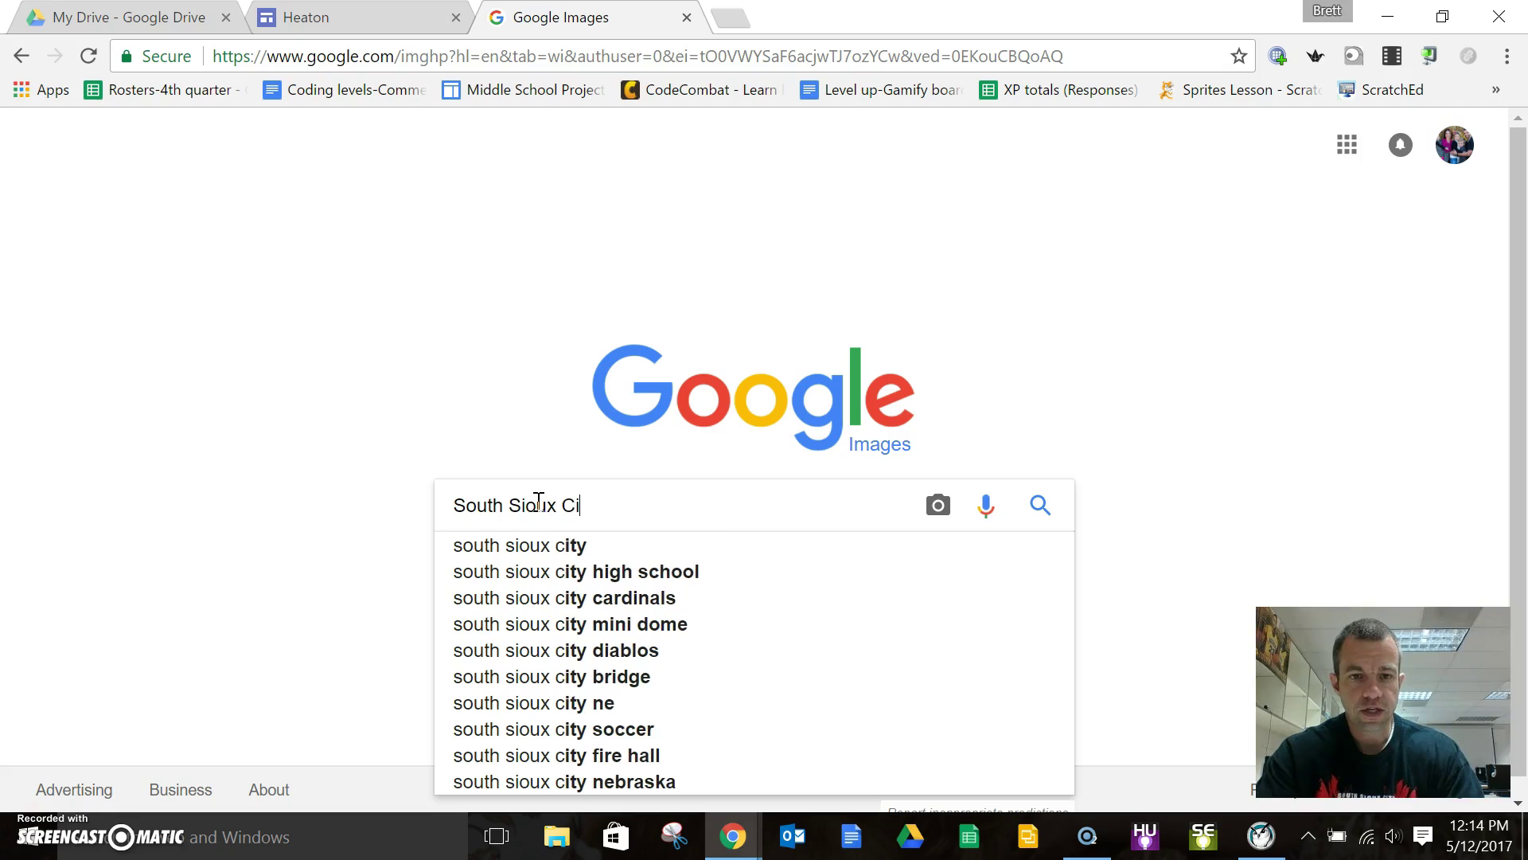
type("ty Cardinals")
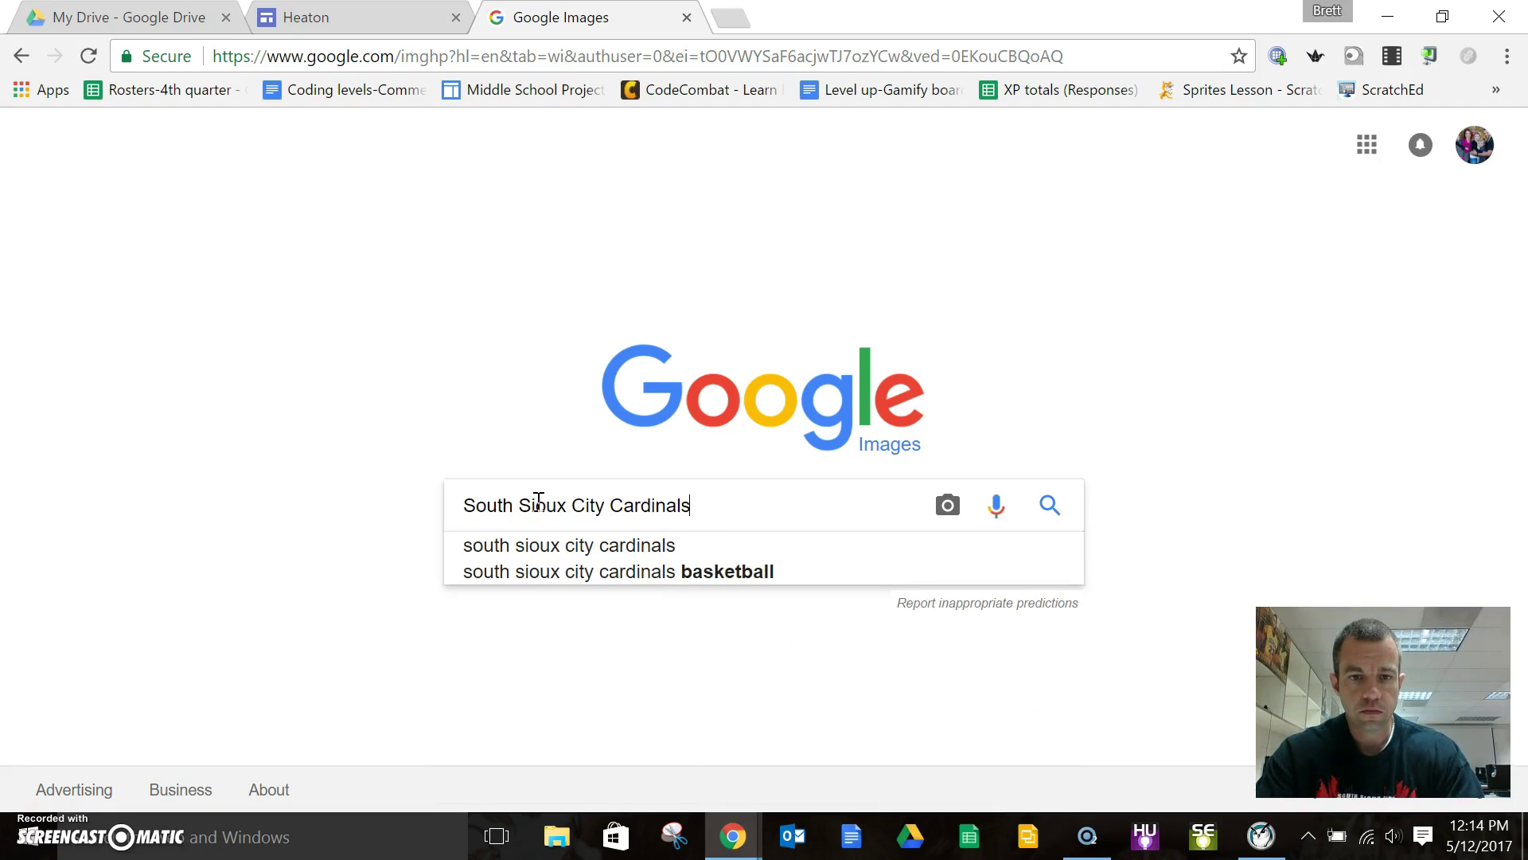
type(" logo")
key("Return")
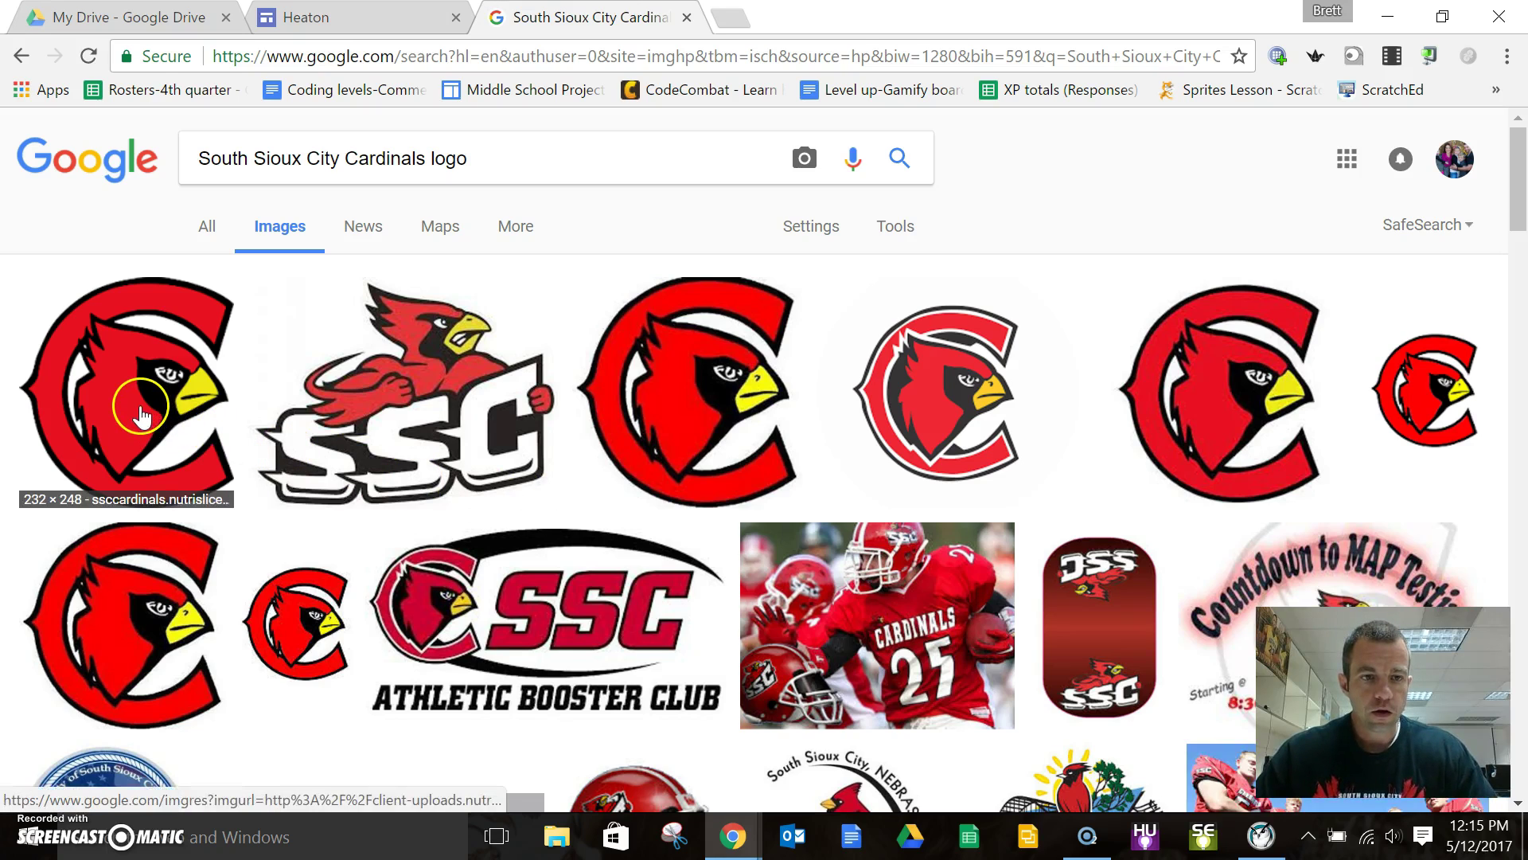
Step: Copy the image address of the first cardinal logo result and paste it as the URL of the site image
left_click(141, 404)
right_click(396, 456)
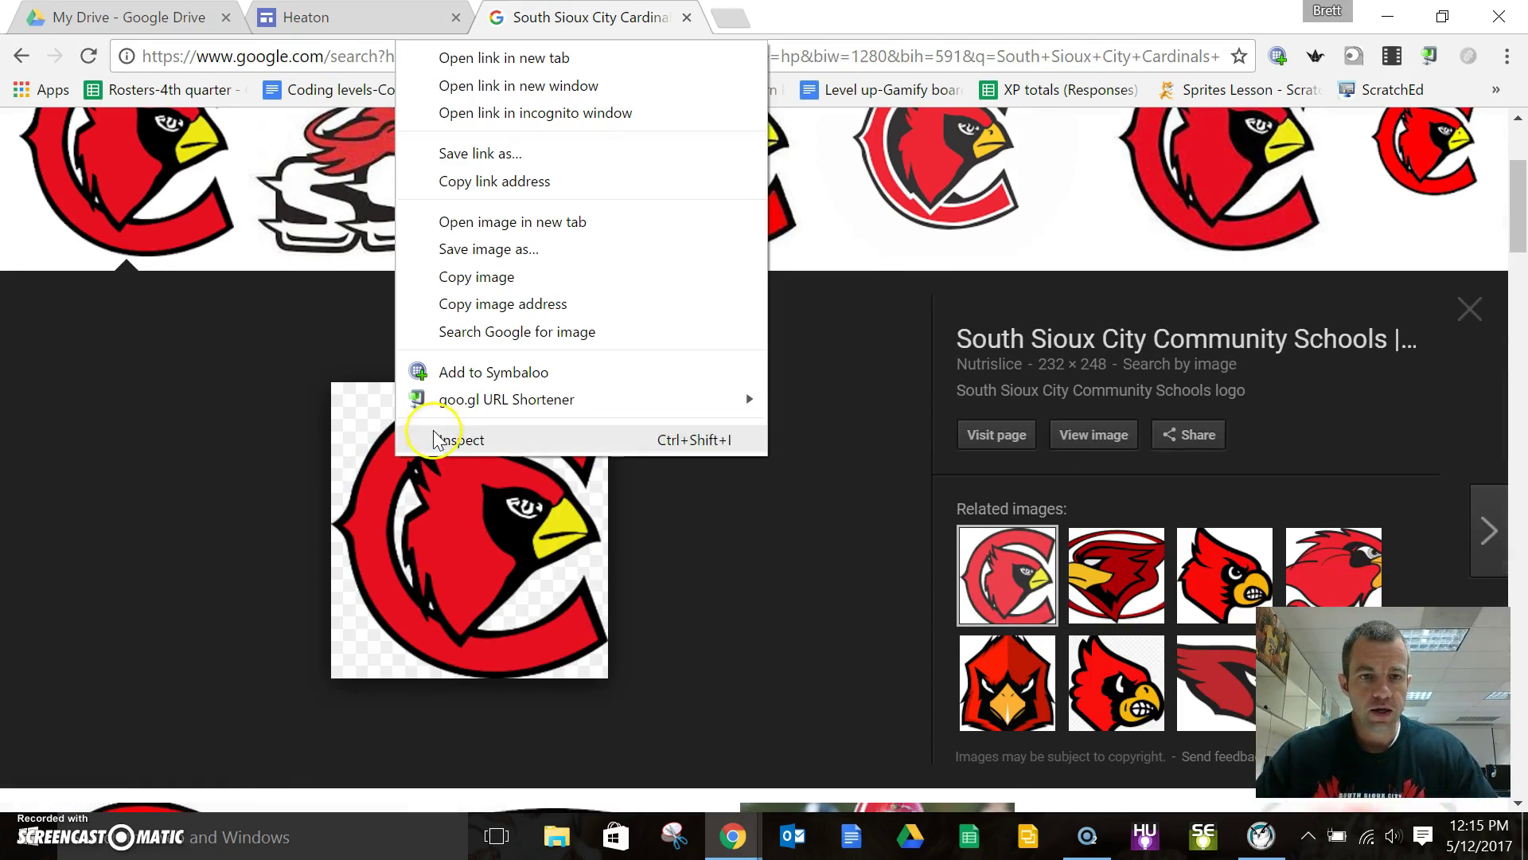
left_click(474, 307)
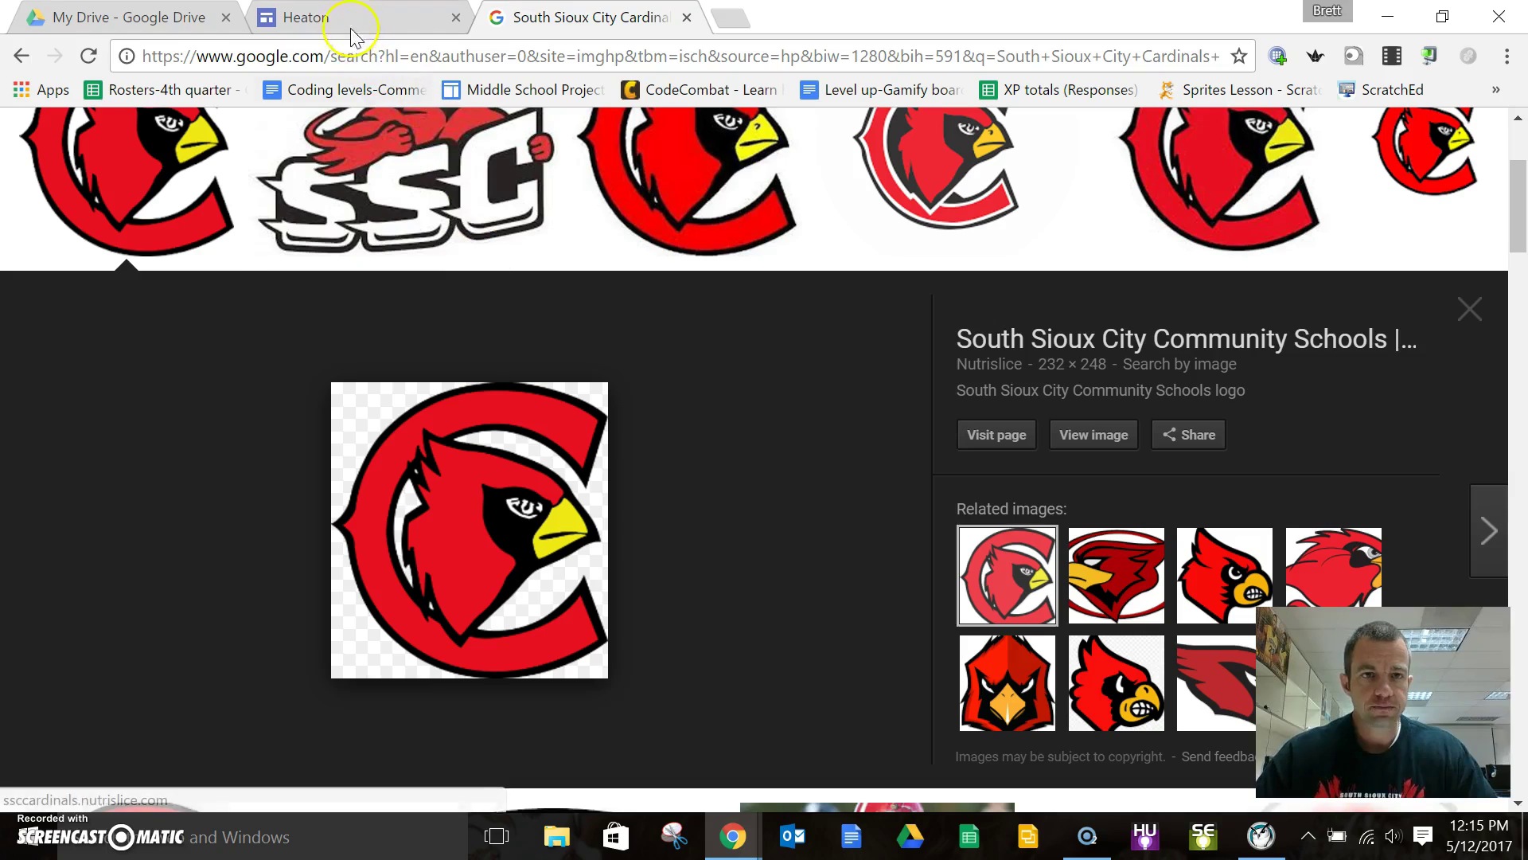
left_click(353, 22)
right_click(511, 318)
left_click(578, 459)
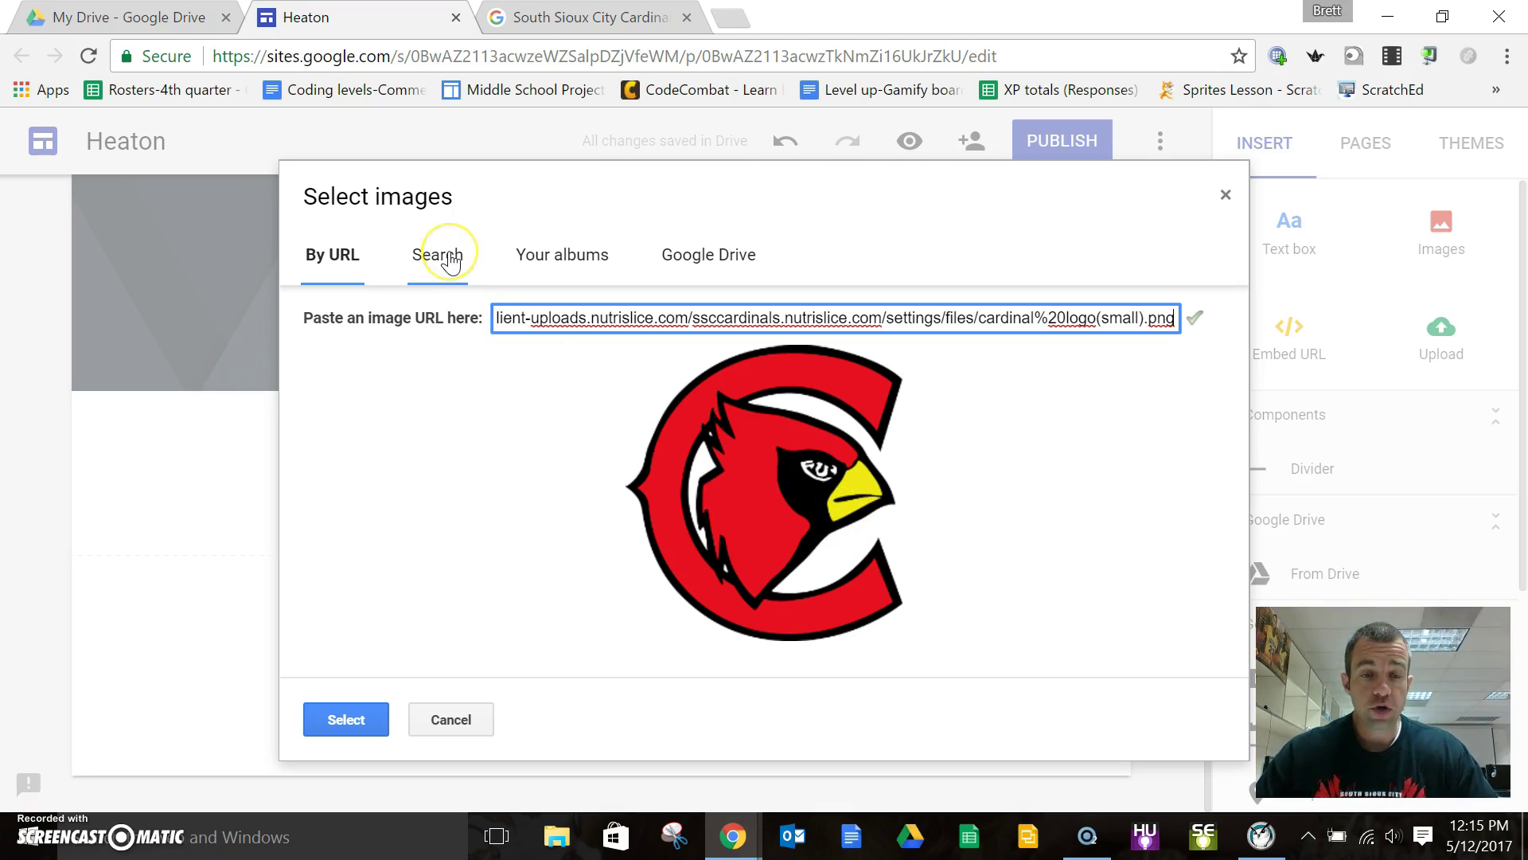
Step: Insert the previewed cardinal logo beside the welcome text and extend its bottom edge slightly downward
left_click(560, 258)
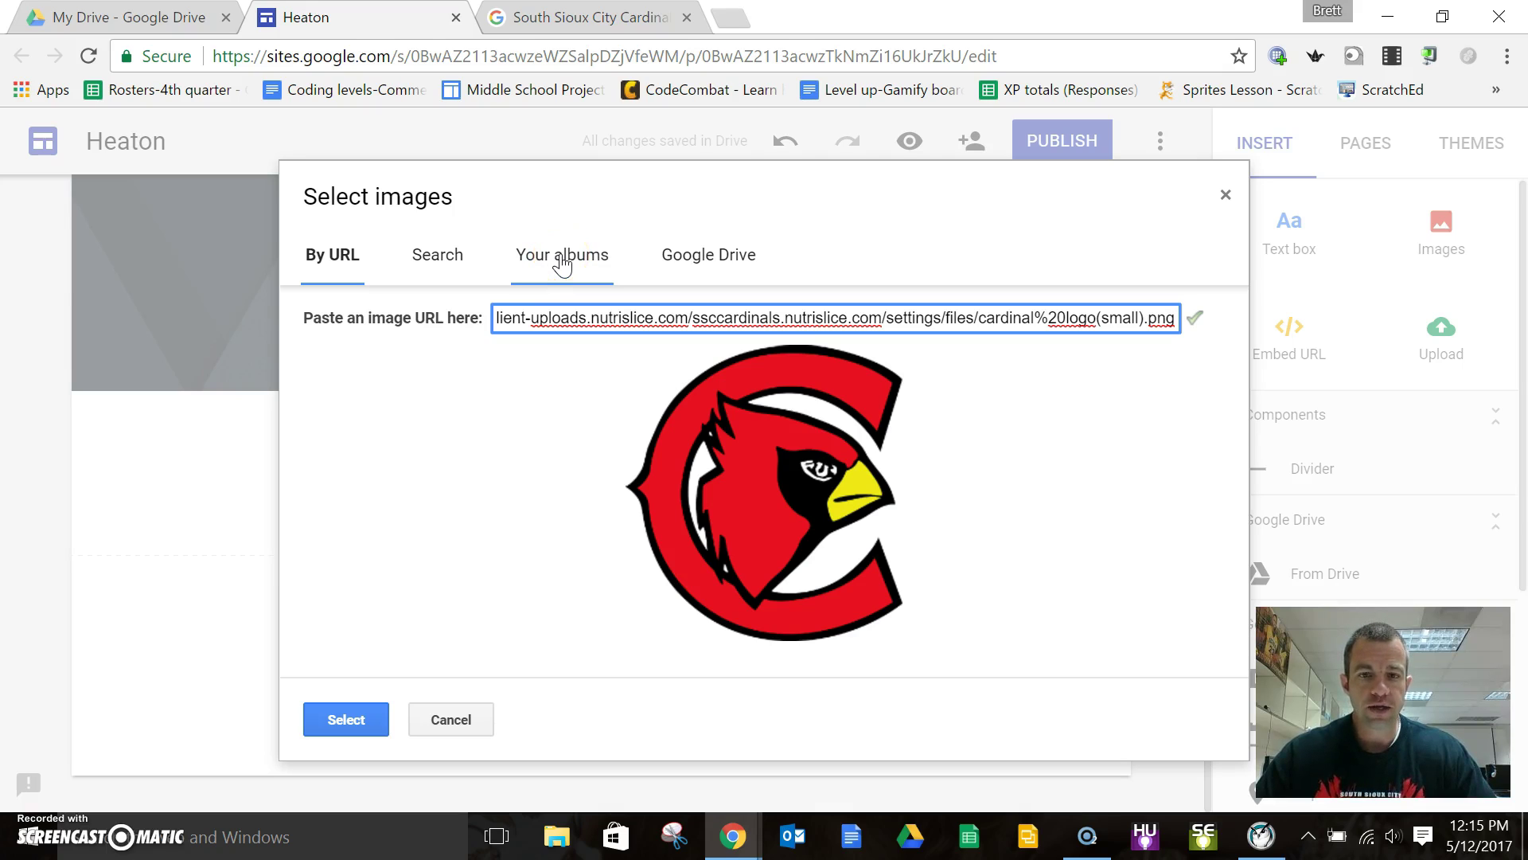
left_click(561, 264)
left_click(719, 282)
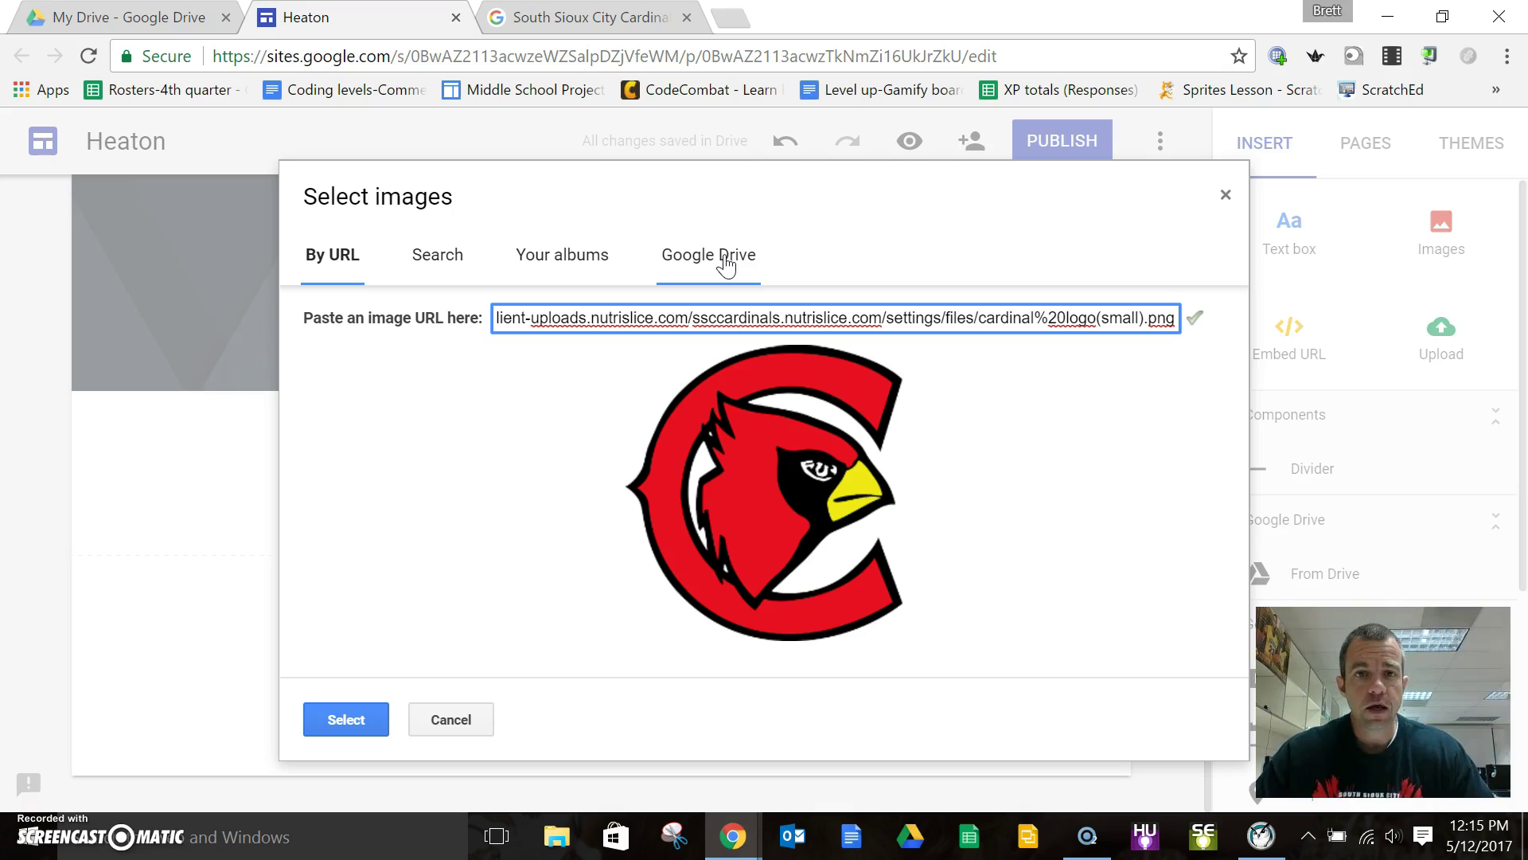
left_click(358, 719)
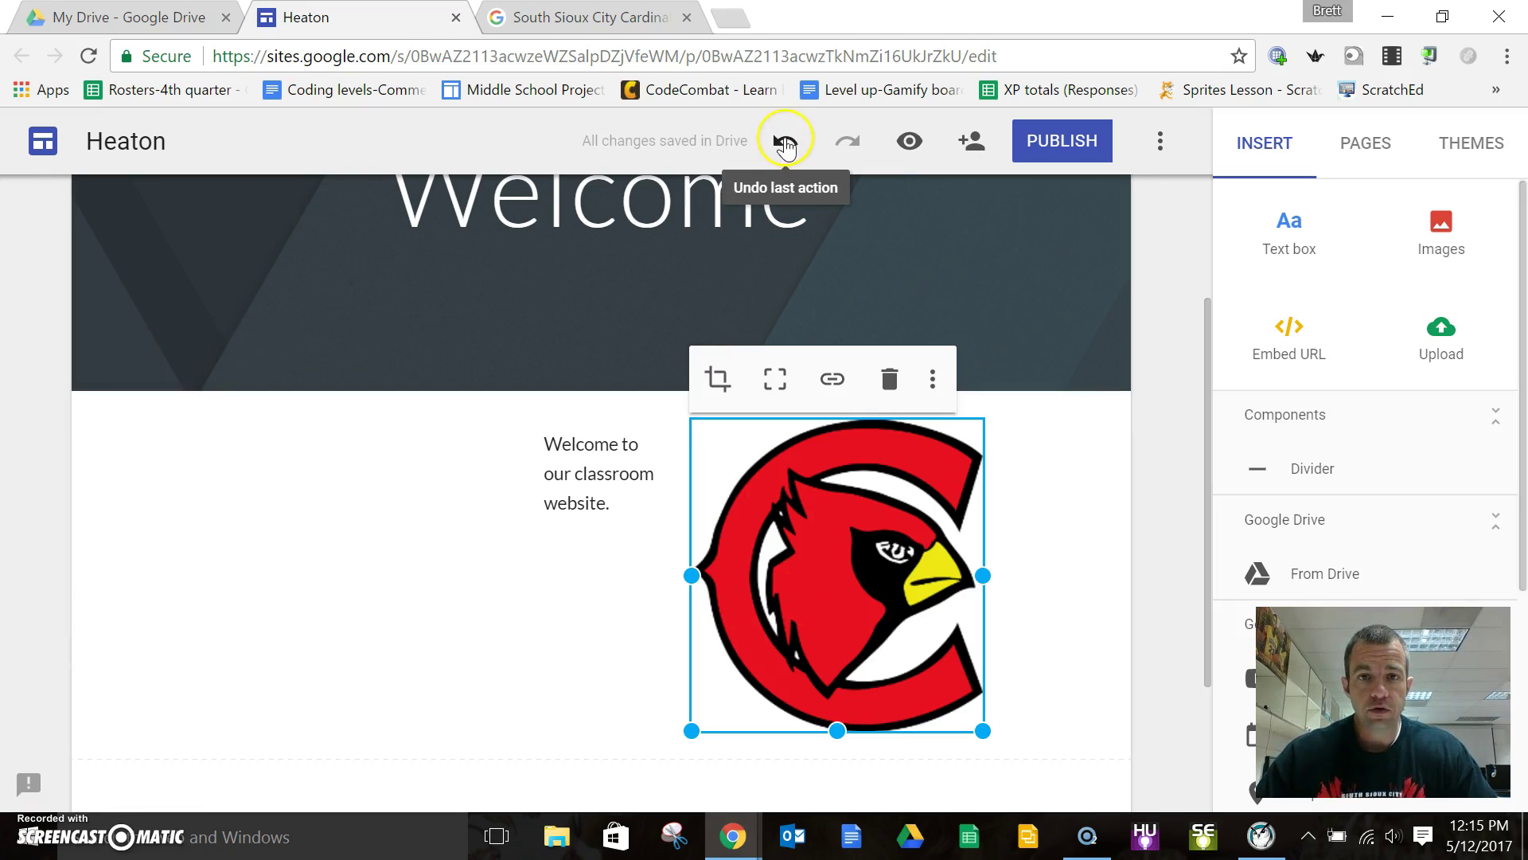
left_click_drag(870, 638, 846, 741)
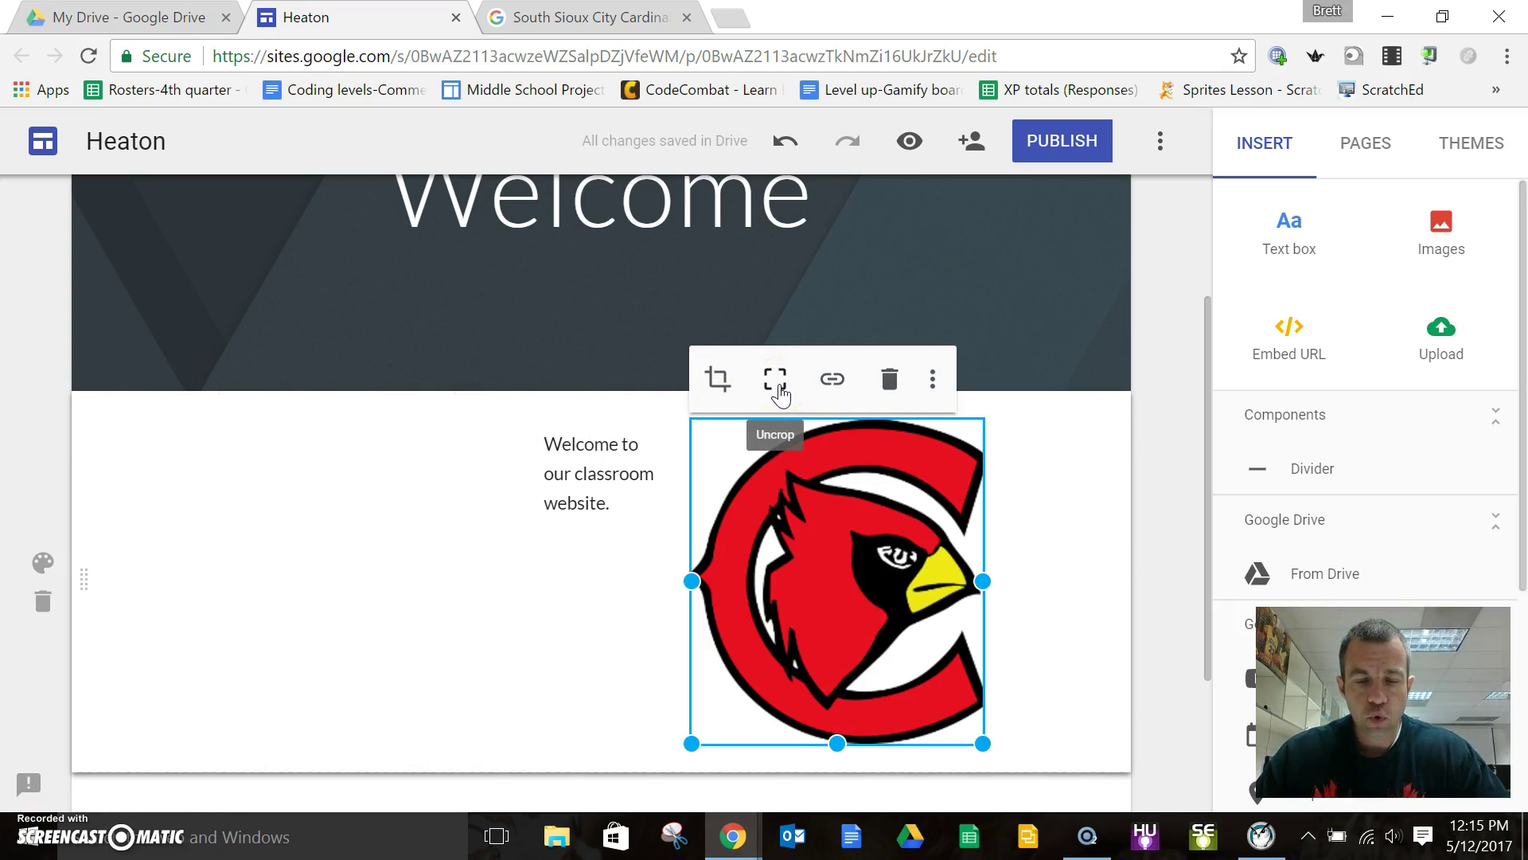
left_click(832, 380)
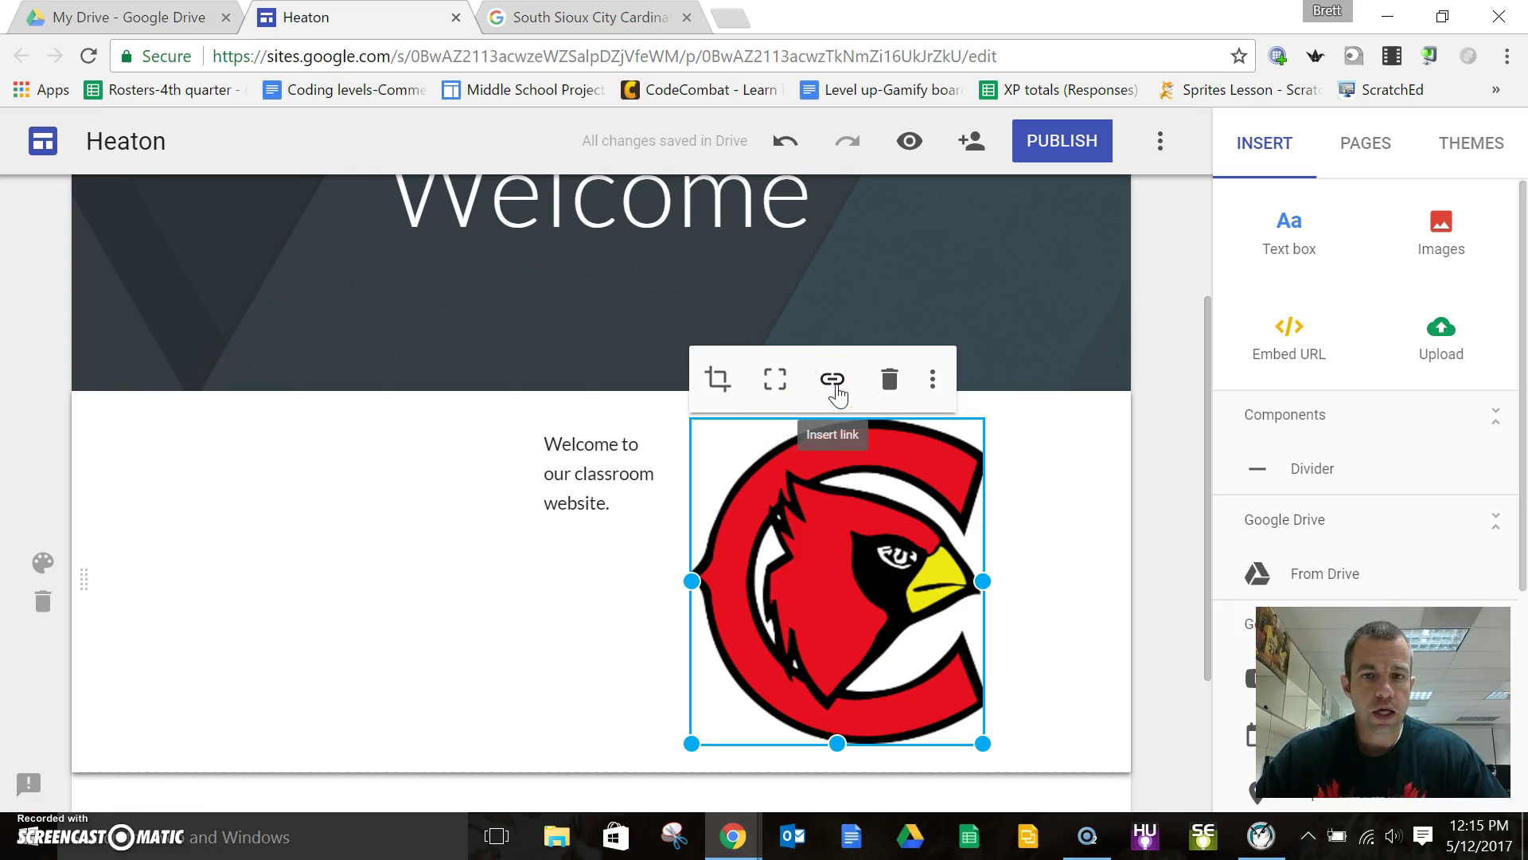
left_click(834, 382)
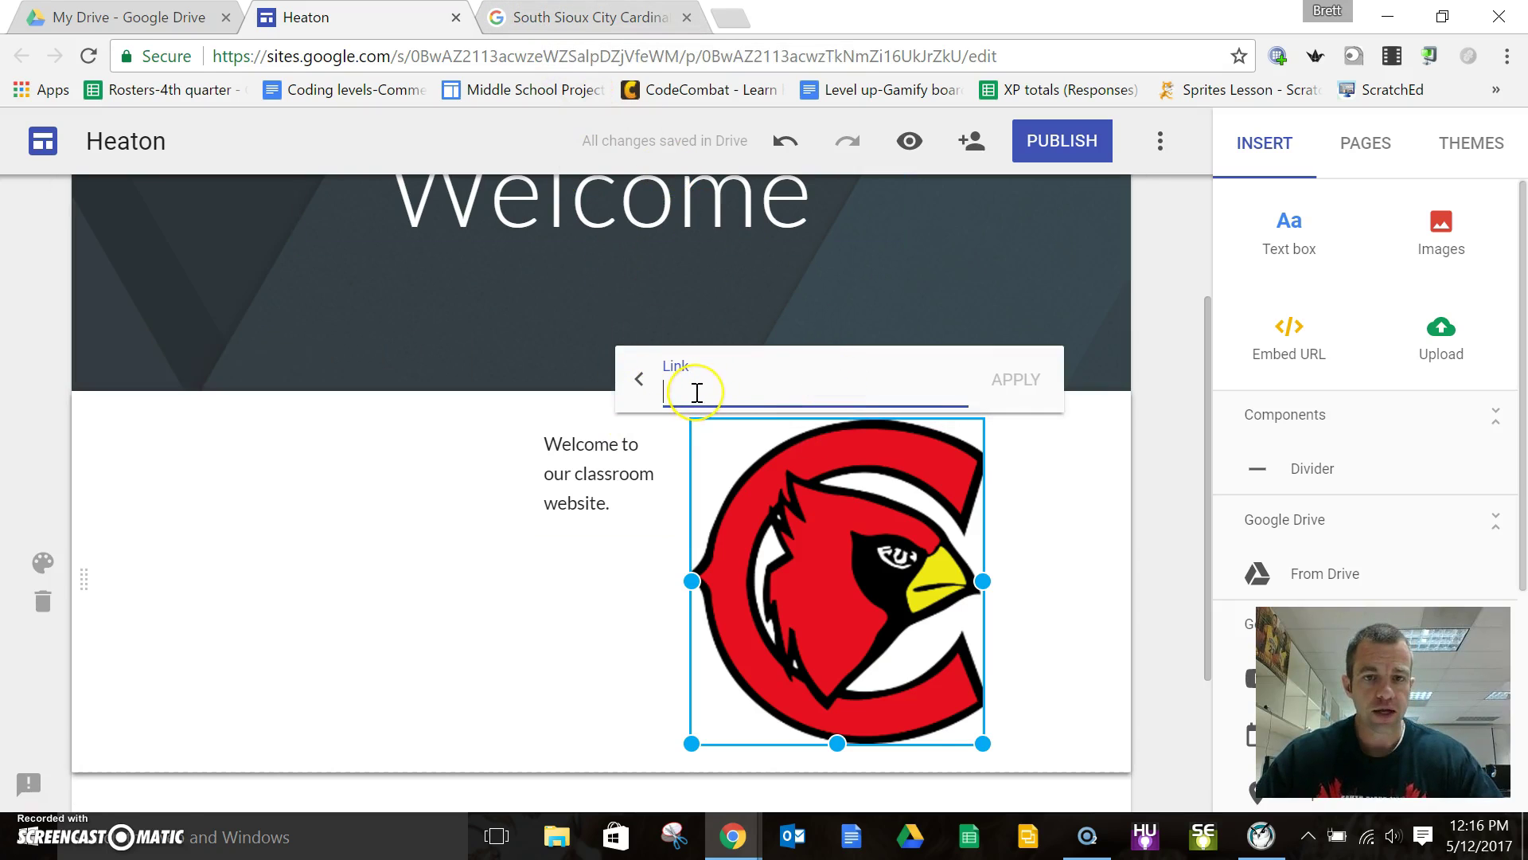
type("www.ssccardinals.org")
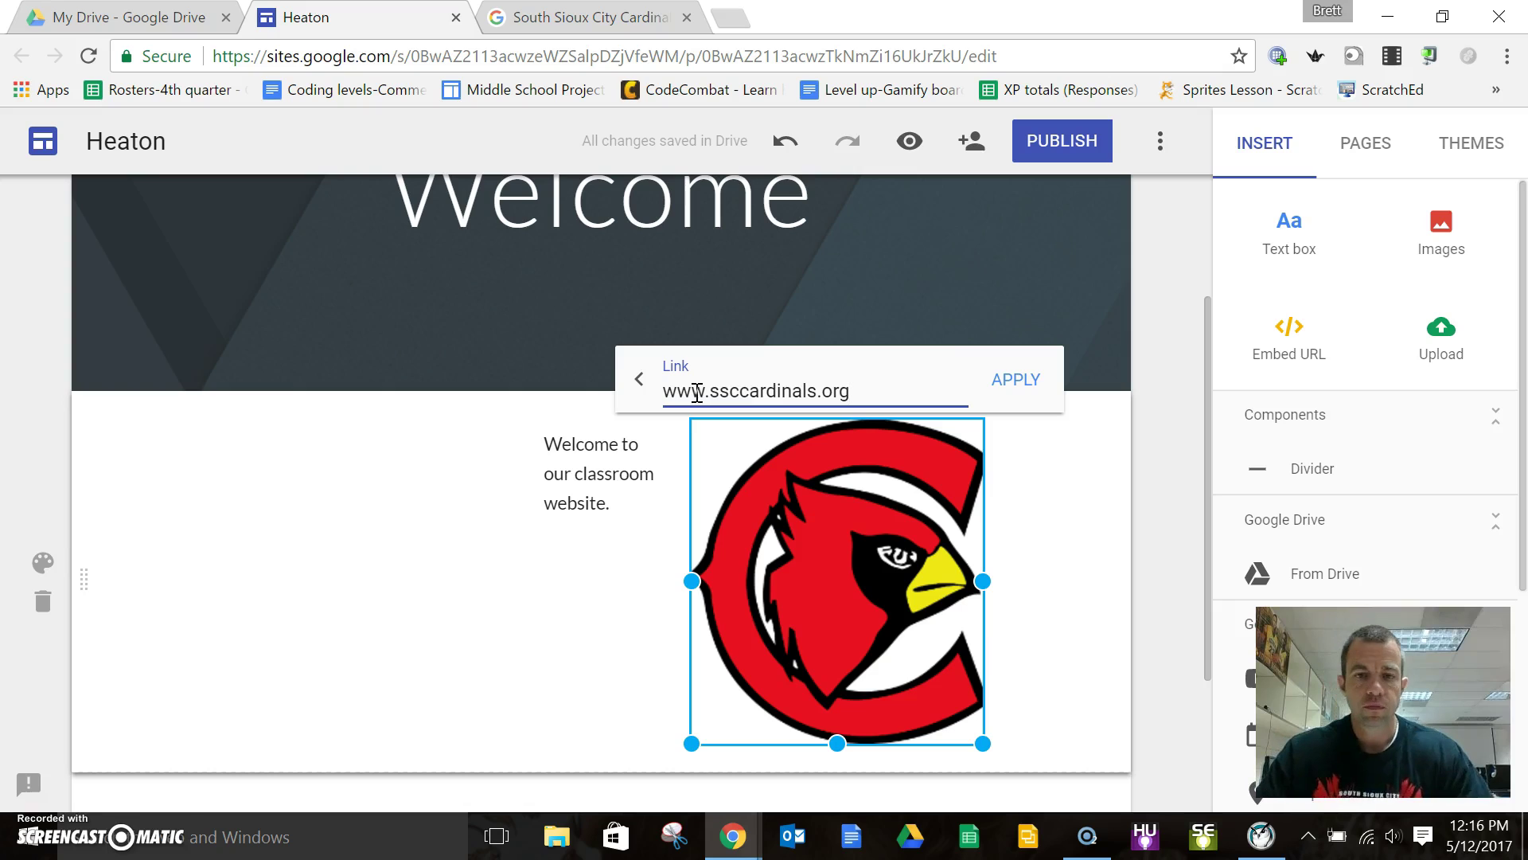
left_click(981, 382)
left_click(1014, 380)
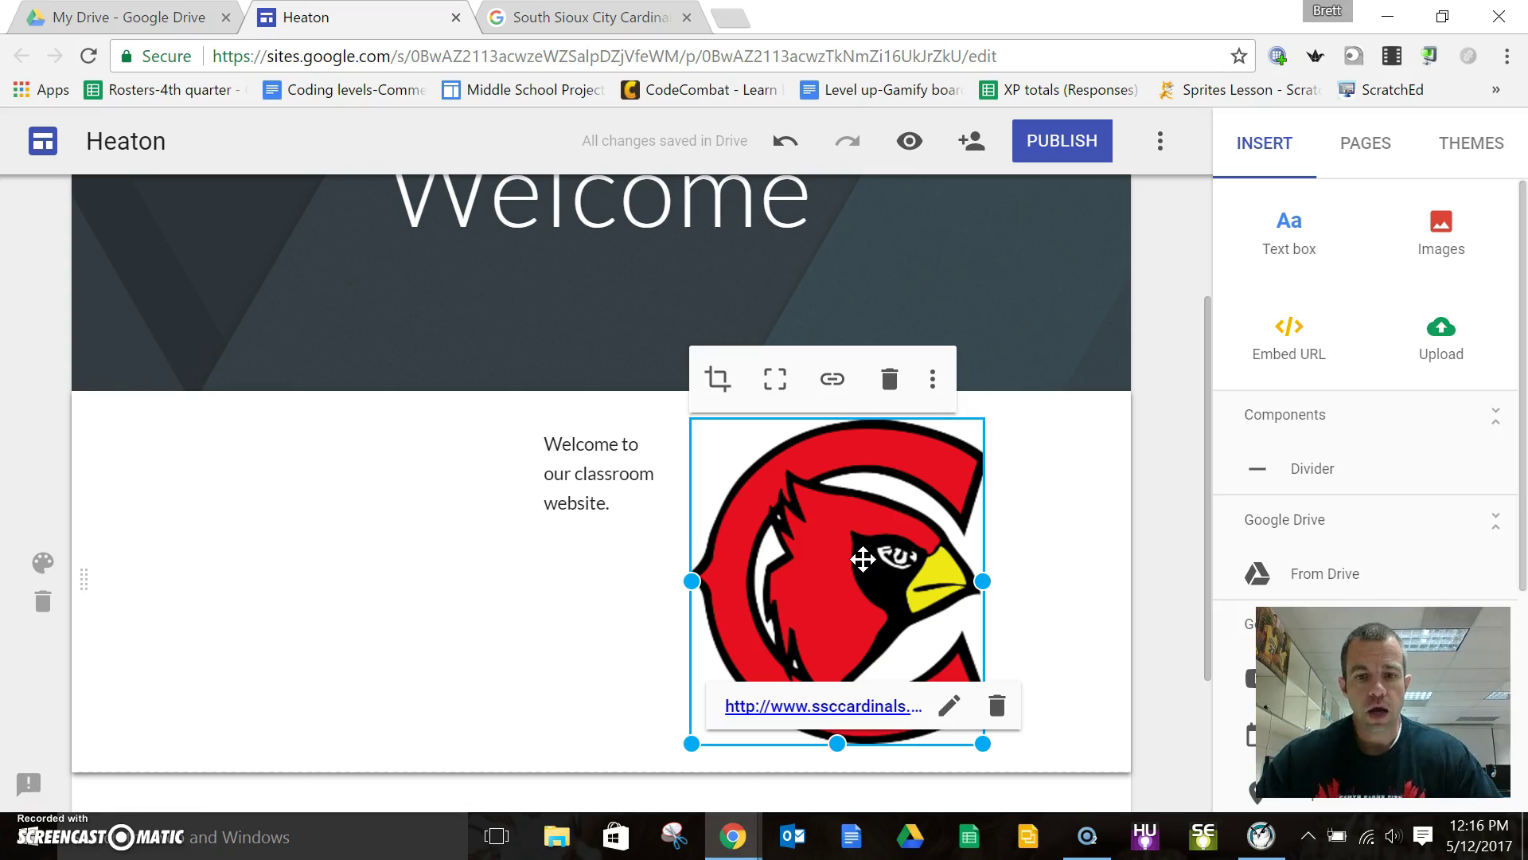
Step: Examine the logo's replace image and alt text options and the edit and remove options of its link
left_click(933, 380)
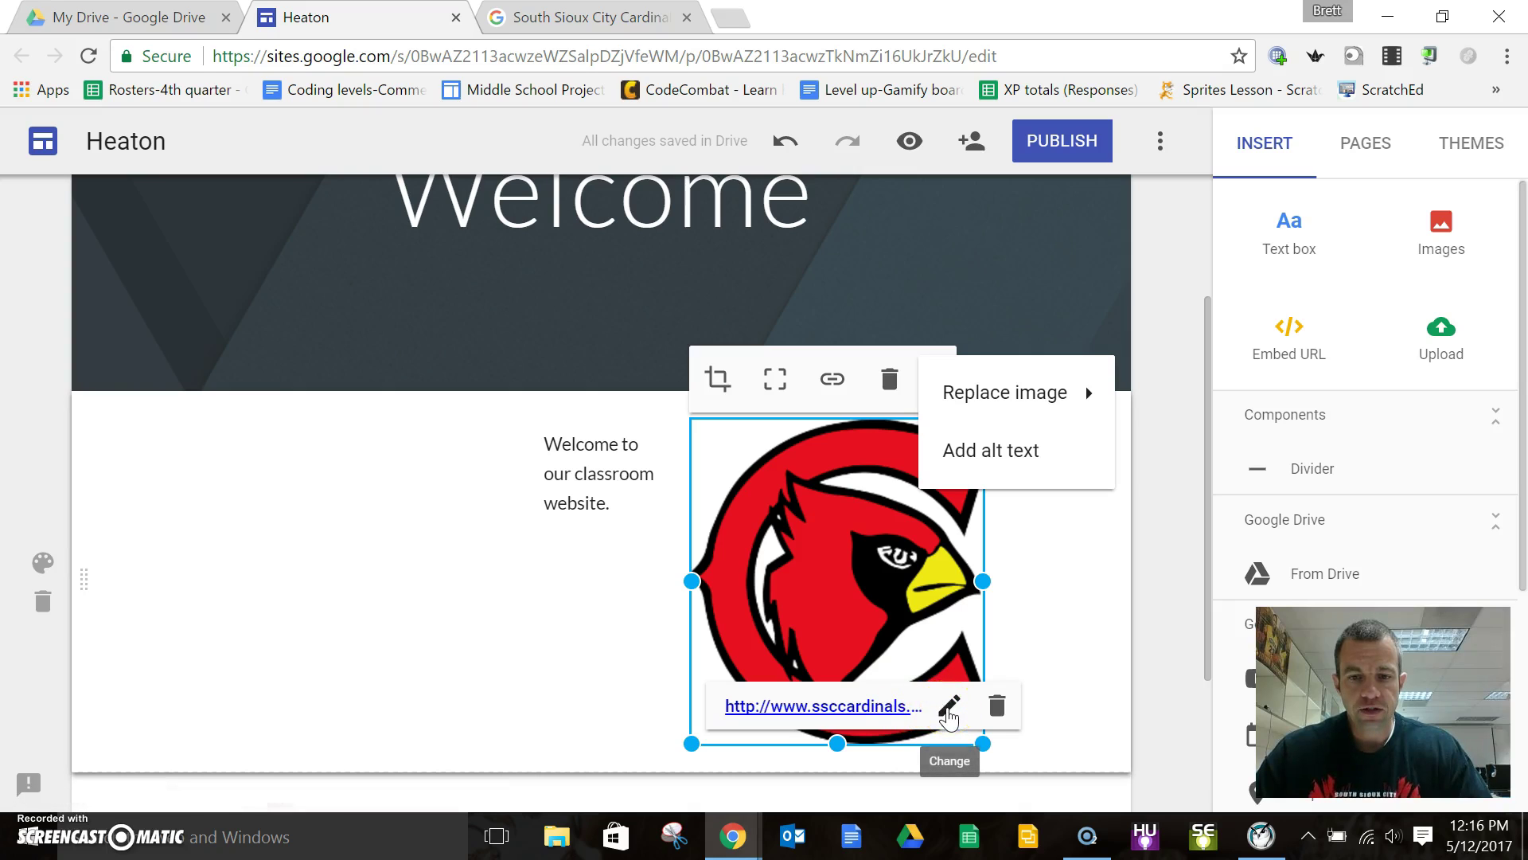
left_click(949, 705)
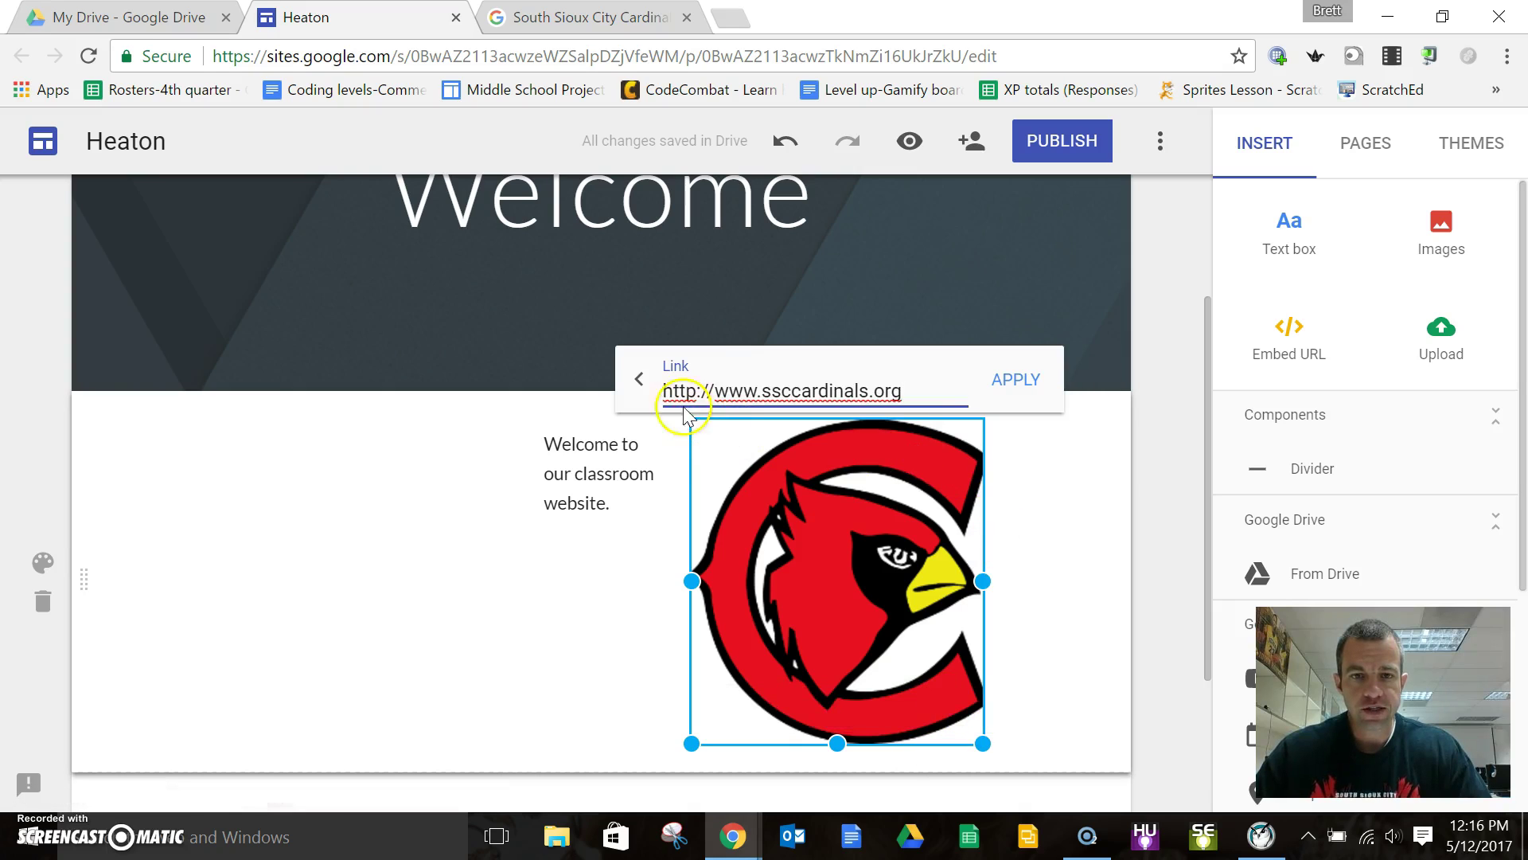
left_click(639, 380)
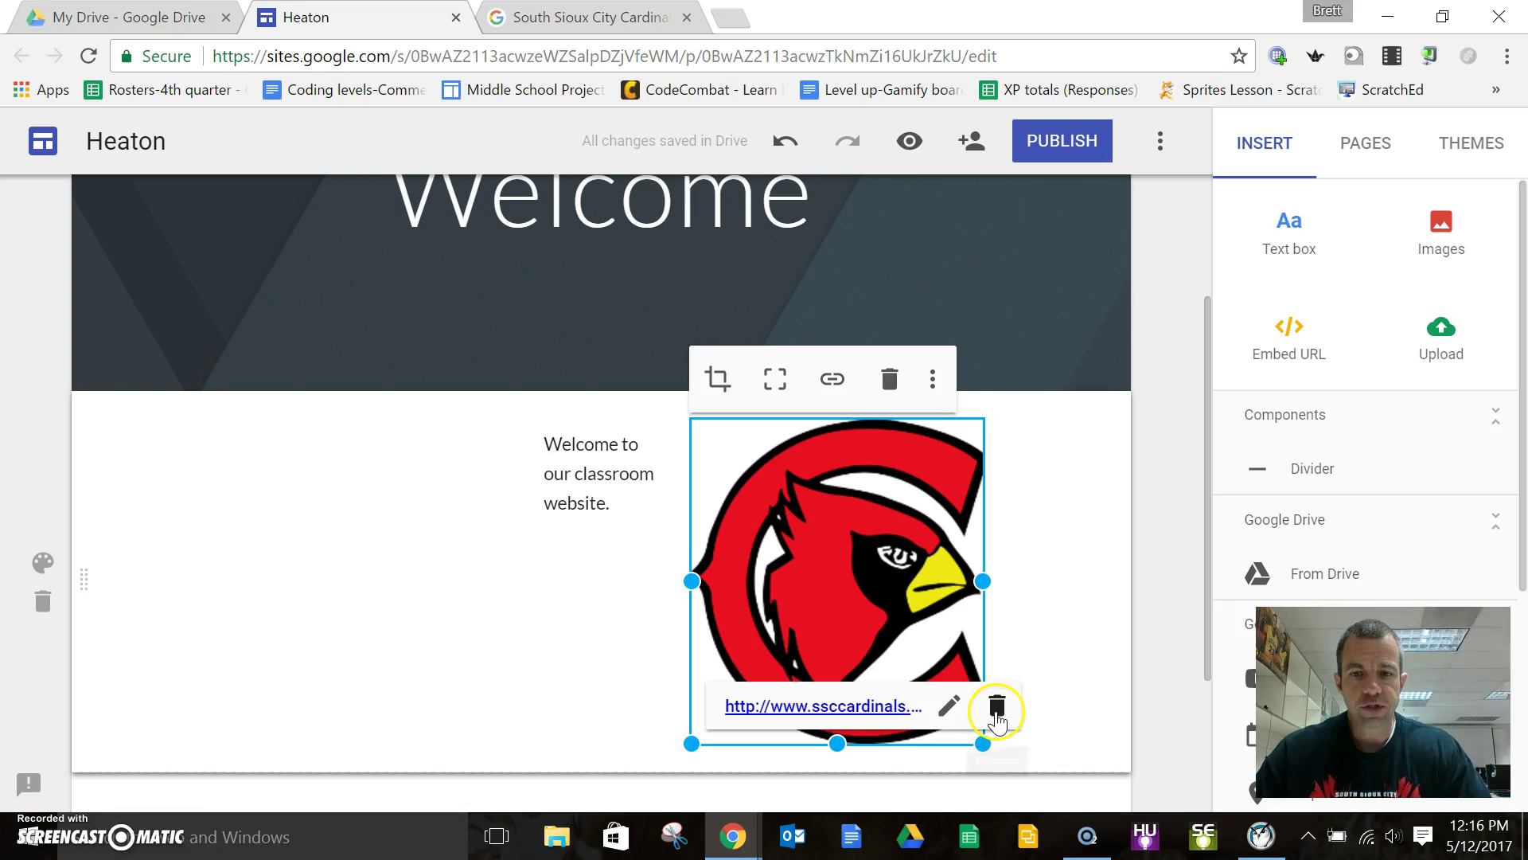
left_click(1050, 637)
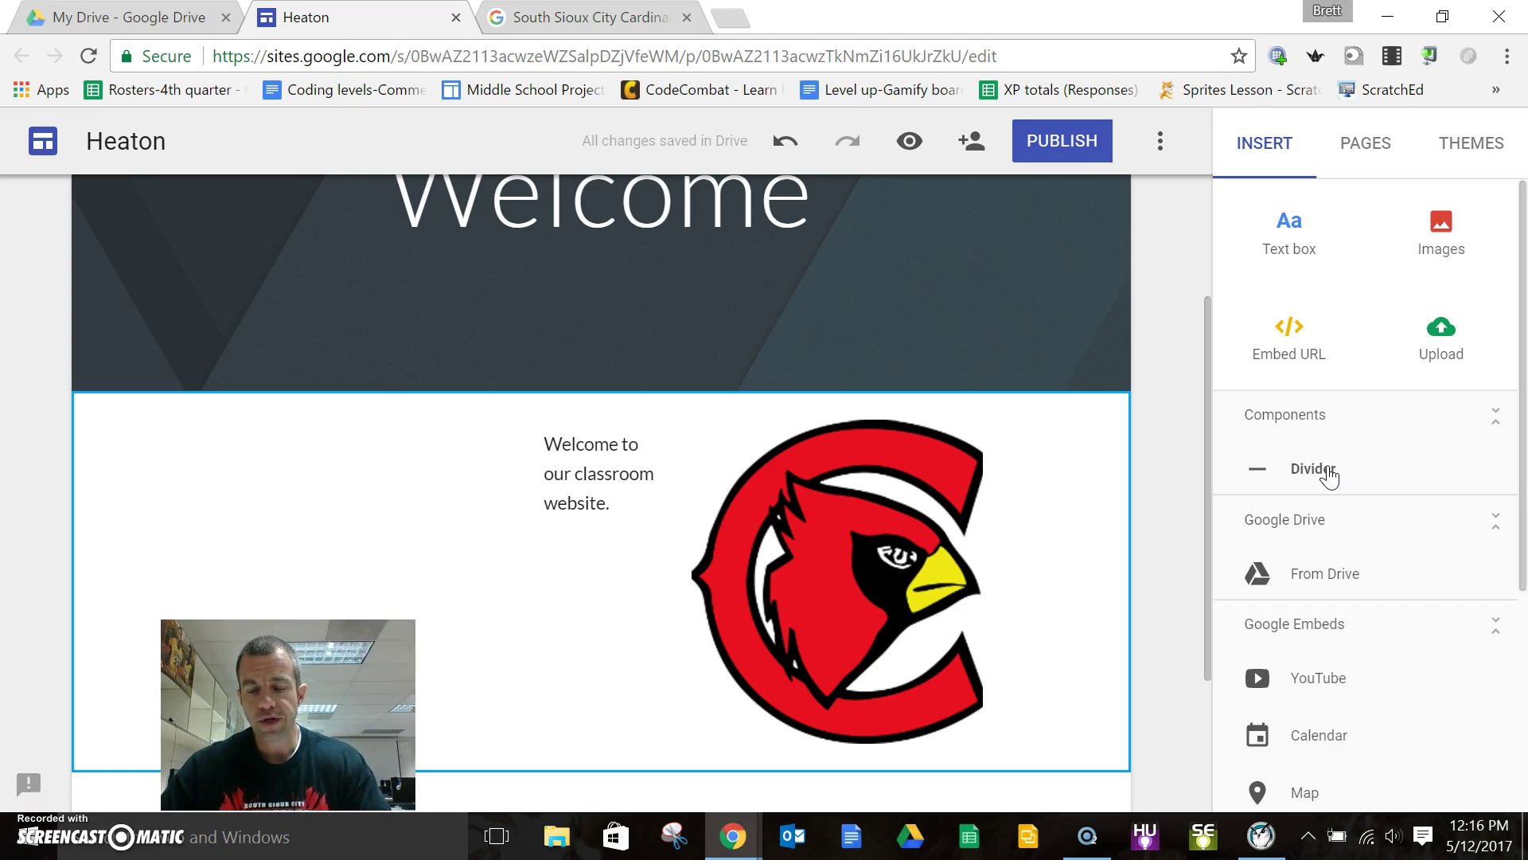
Step: Examine the insertable content types, from the divider and Drive files to YouTube, Calendar, Map and the Google Docs types
scroll(1333, 474, "down", 3)
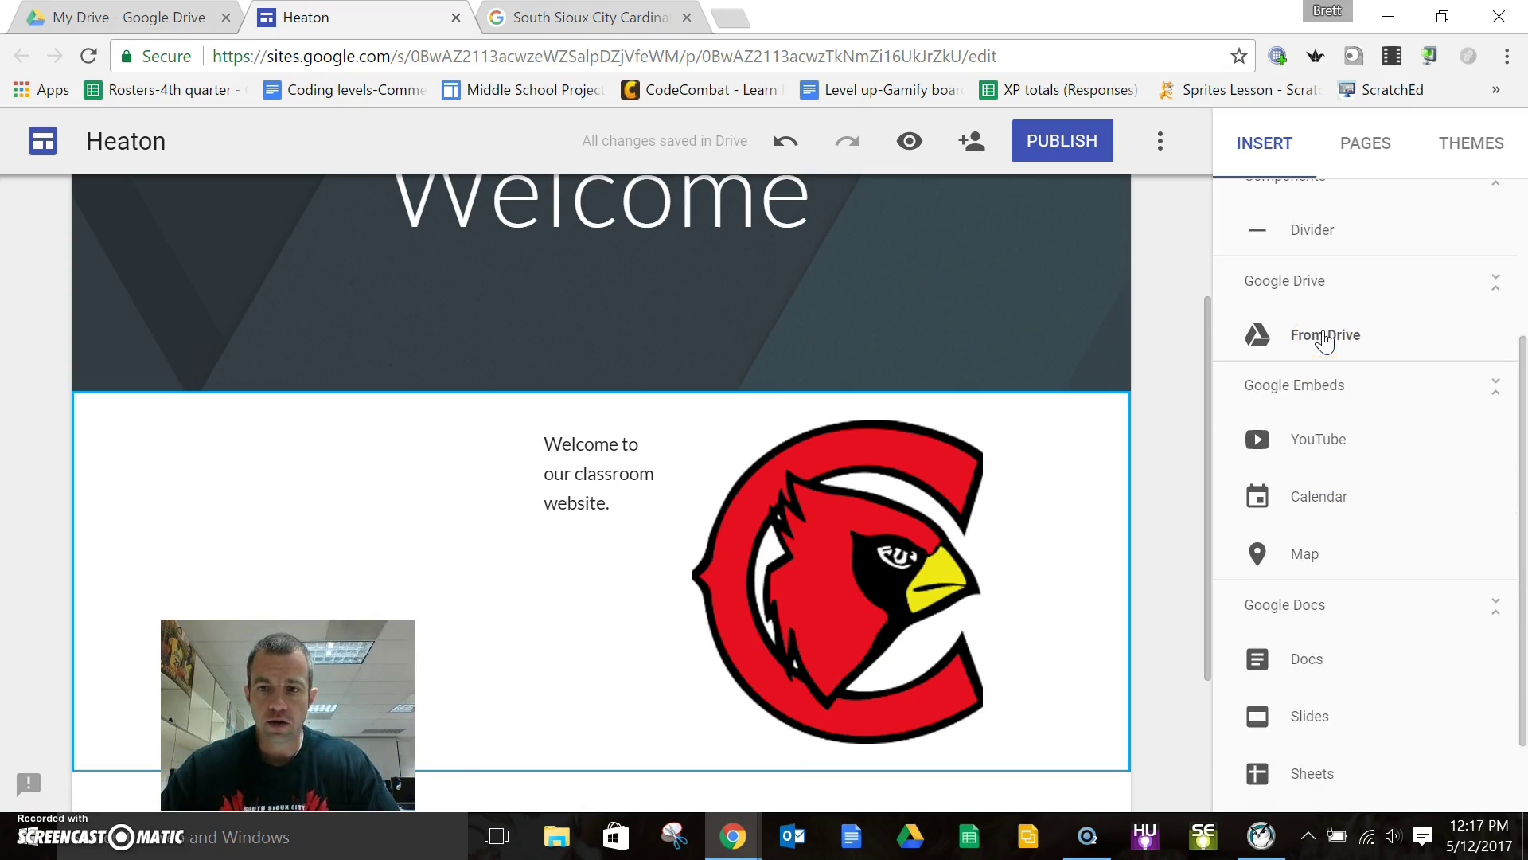
scroll(1313, 446, "down", 1)
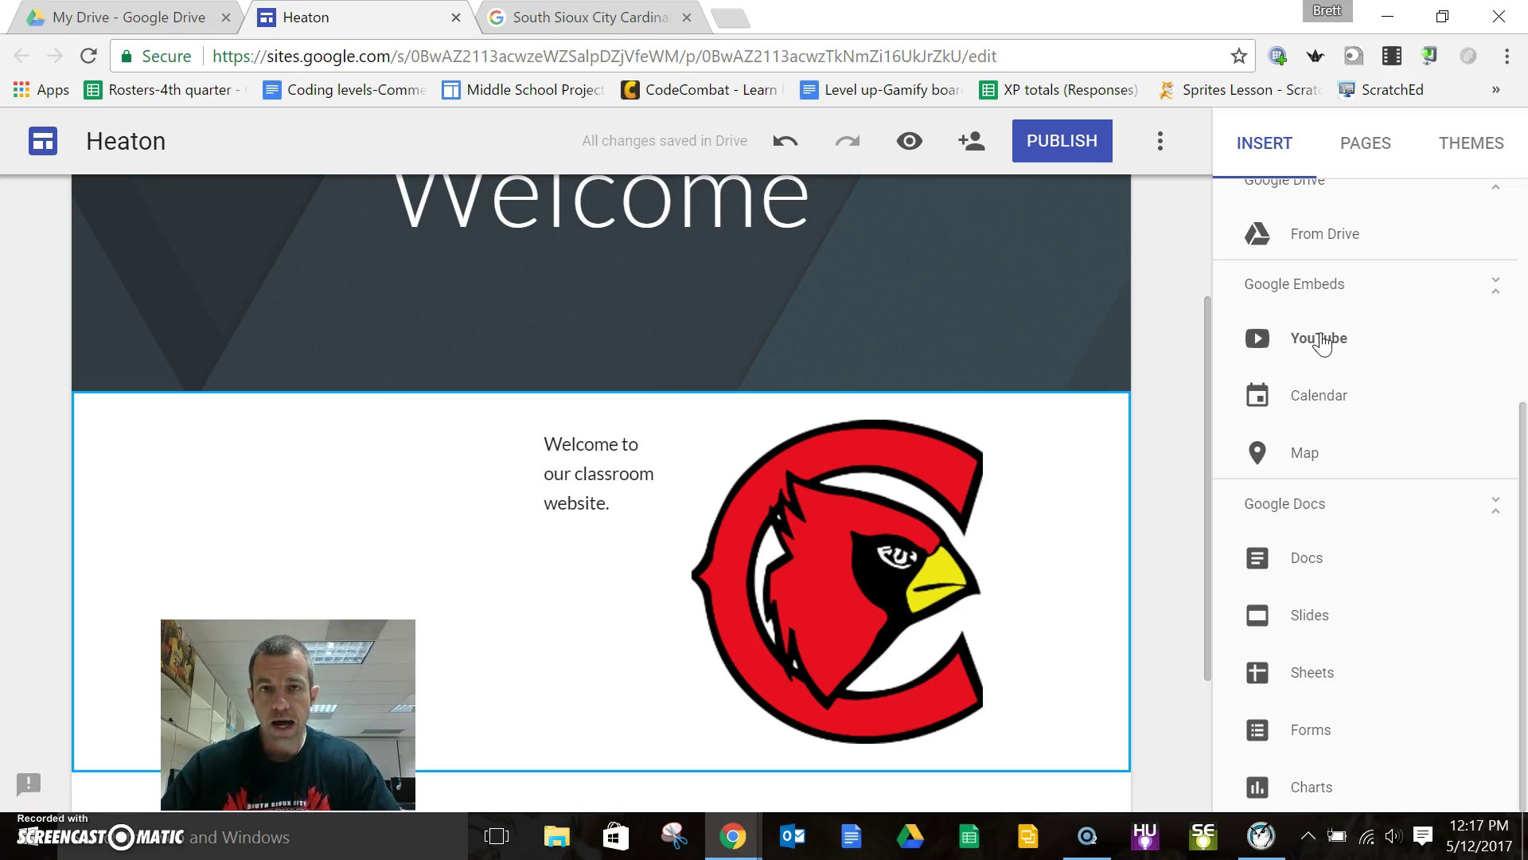
left_click(1321, 396)
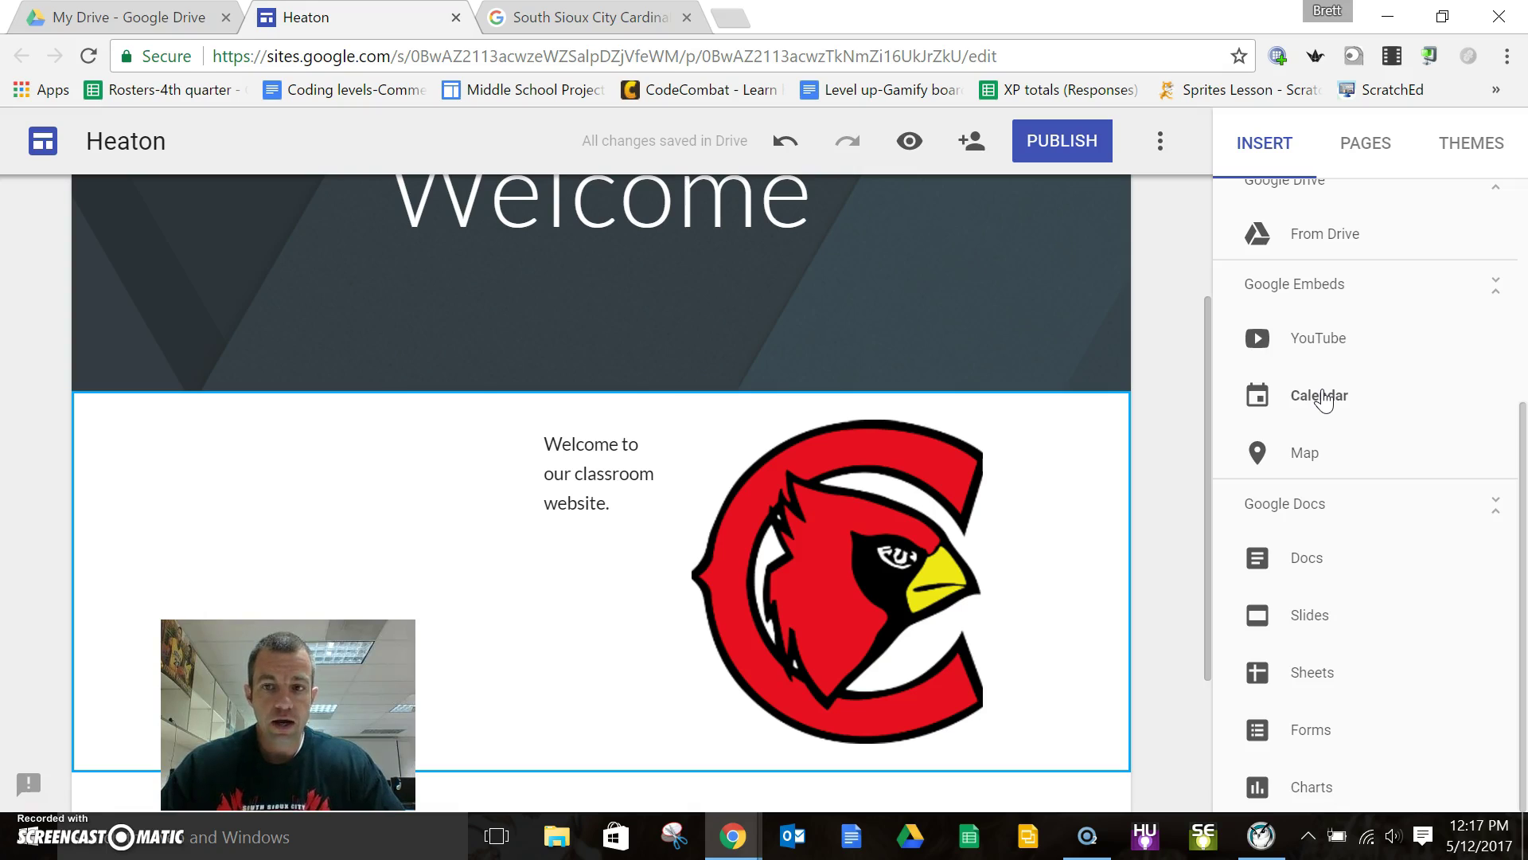
left_click(1304, 455)
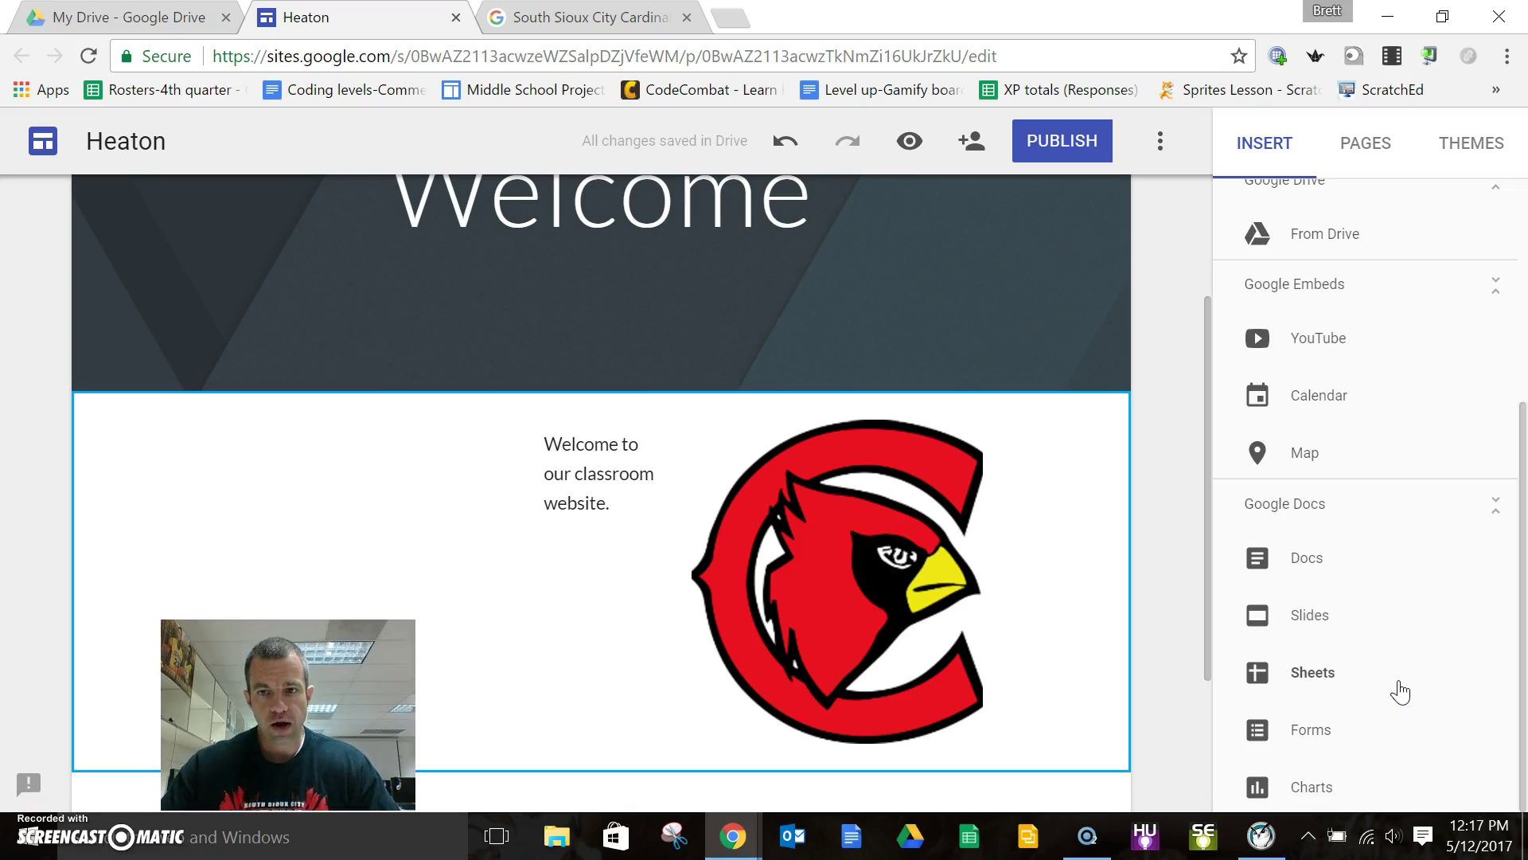
left_click(1321, 564)
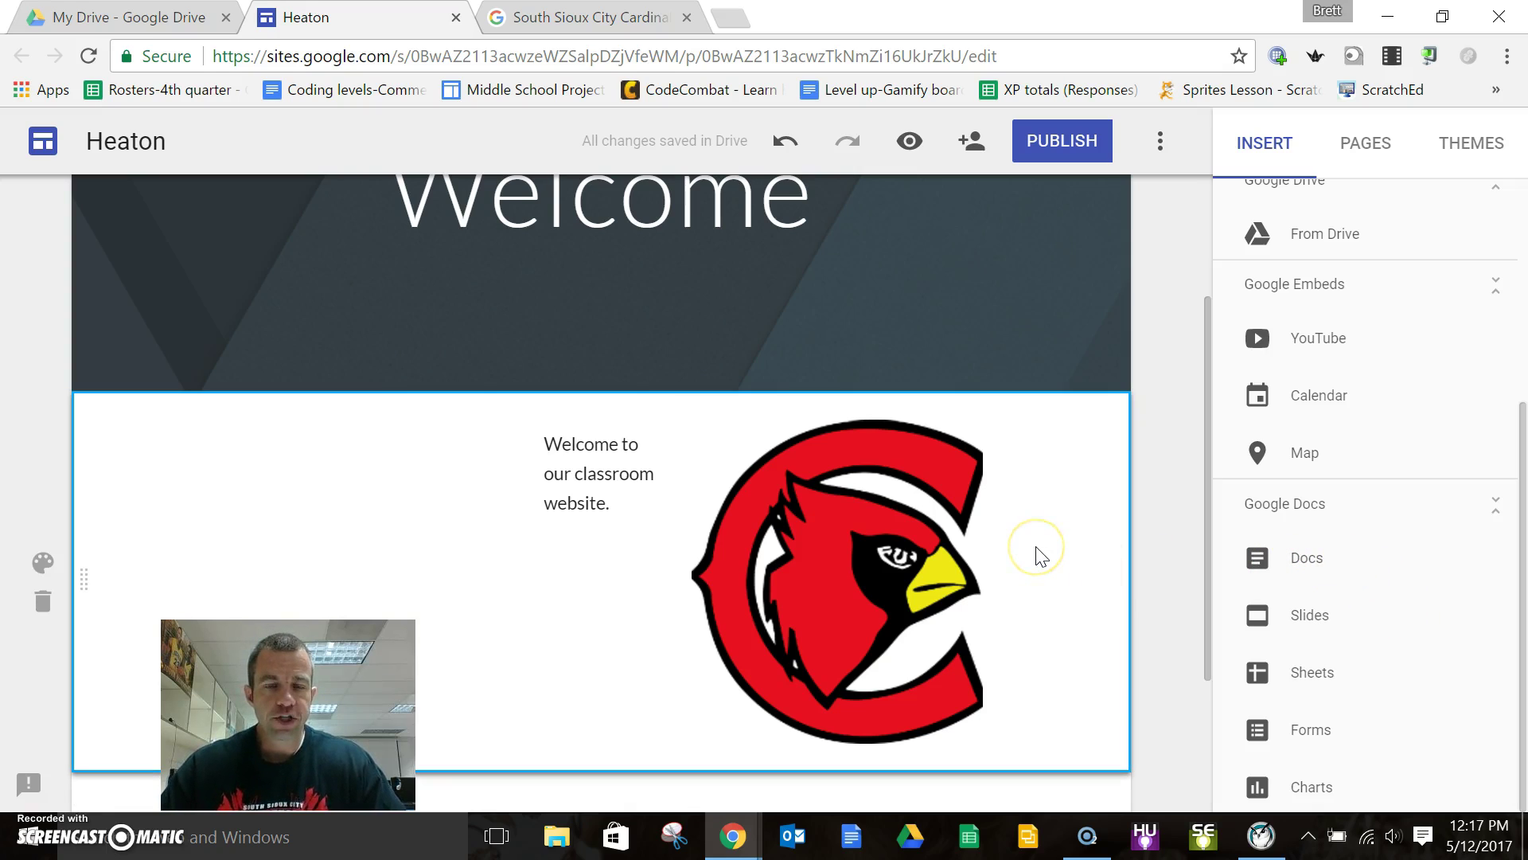
left_click(1026, 646)
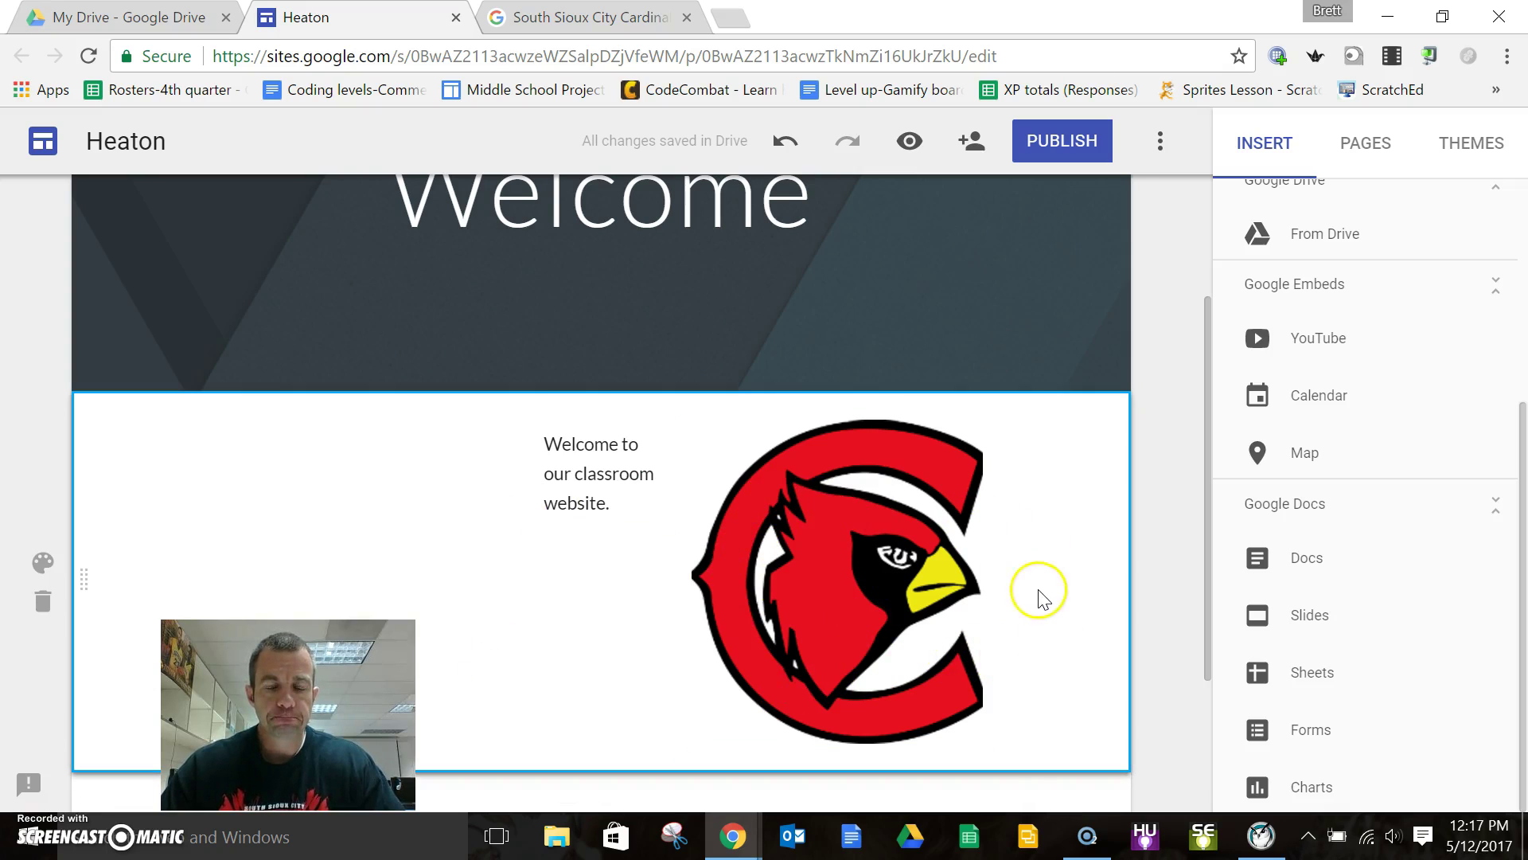
Step: Preview the site and check how the welcome page looks at phone size
left_click(909, 143)
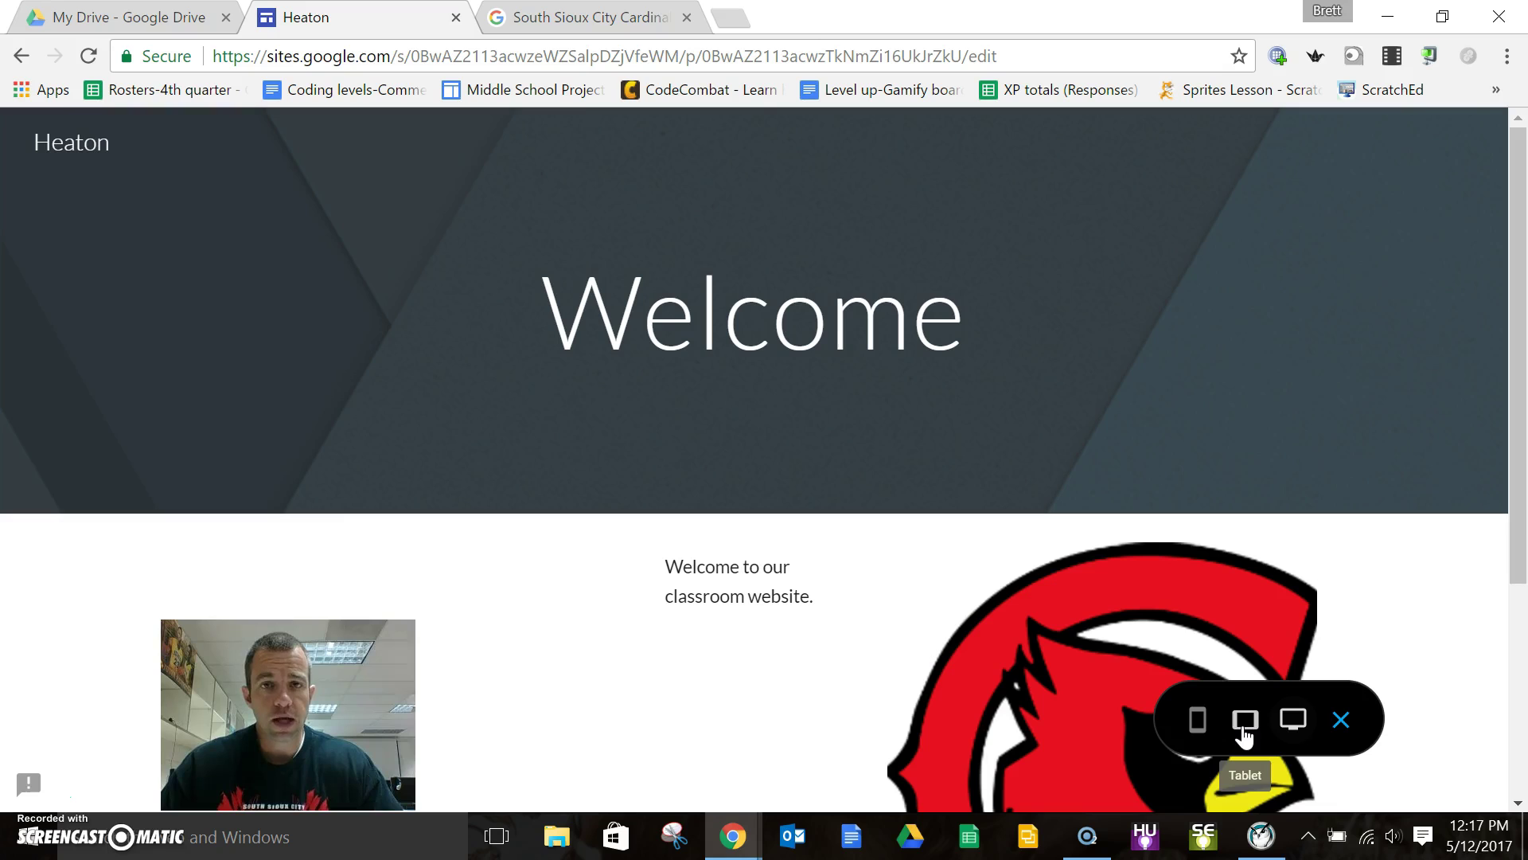
left_click(1195, 720)
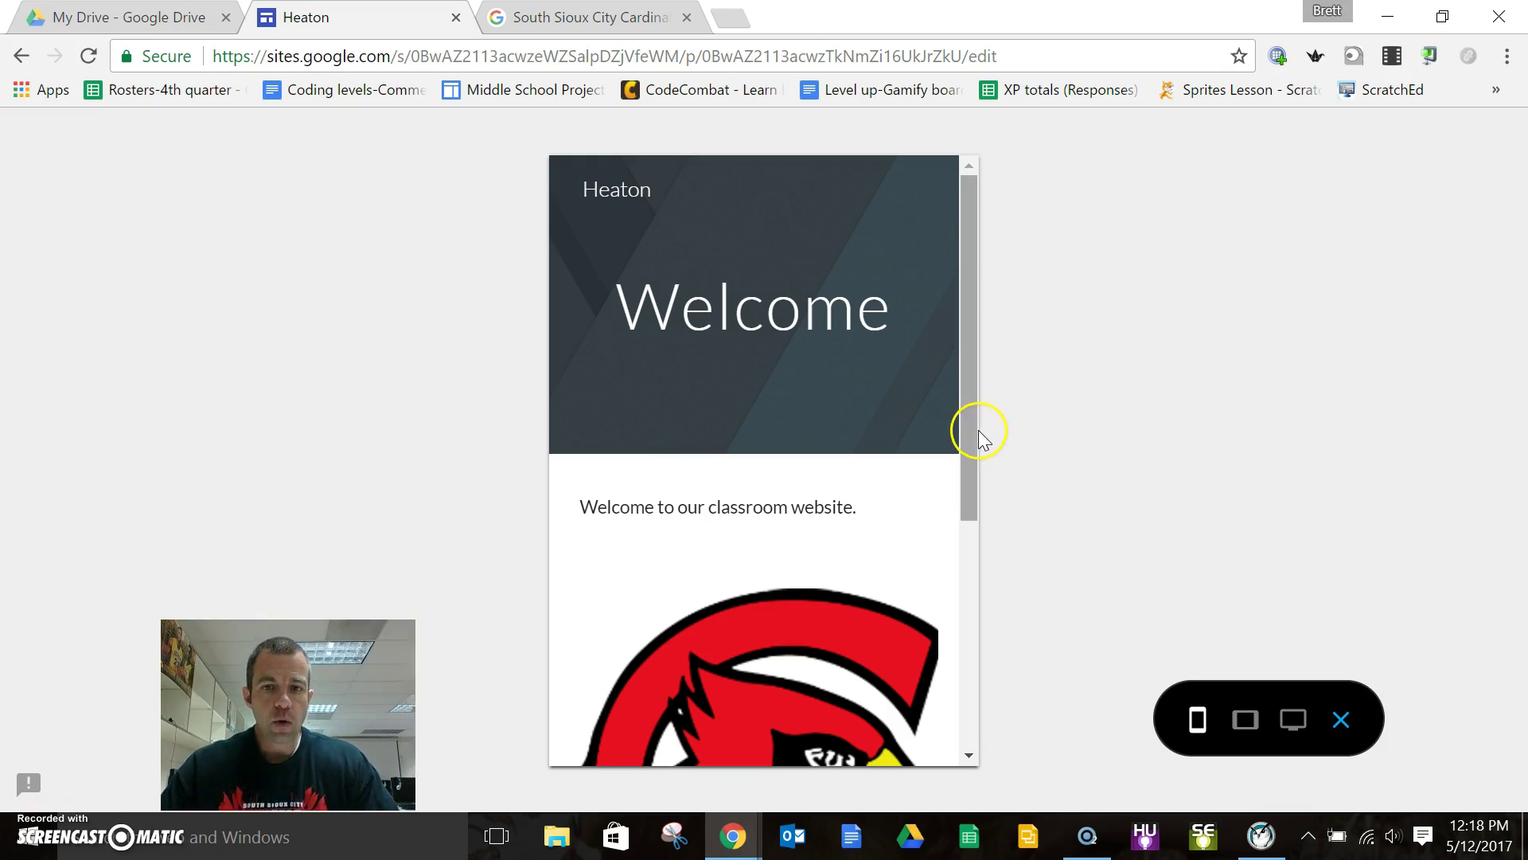
left_click_drag(971, 434, 965, 365)
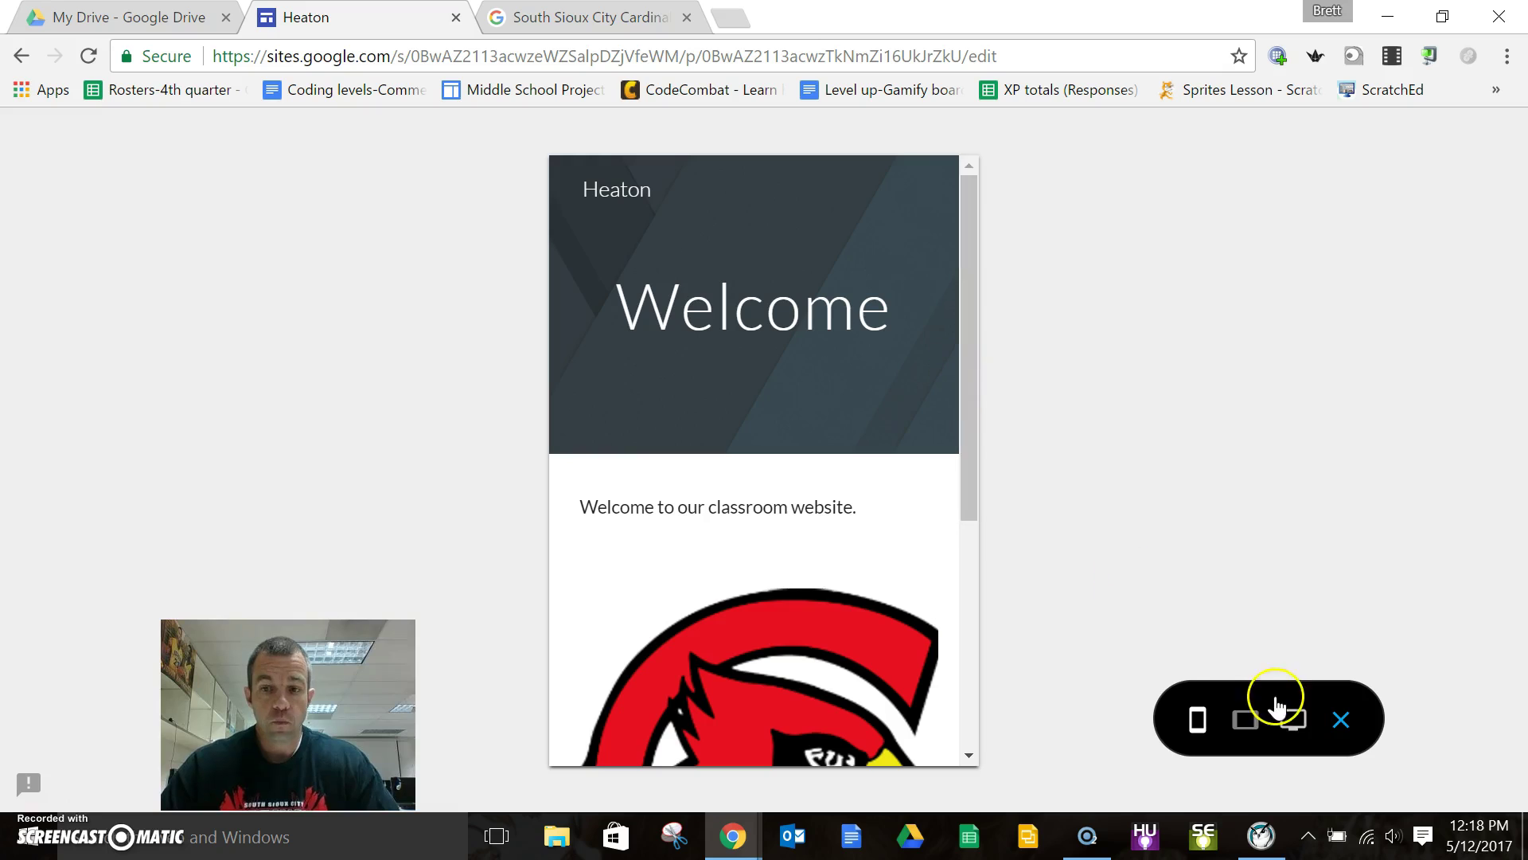
Step: Check the welcome page at desktop size and exit the preview
left_click(1295, 720)
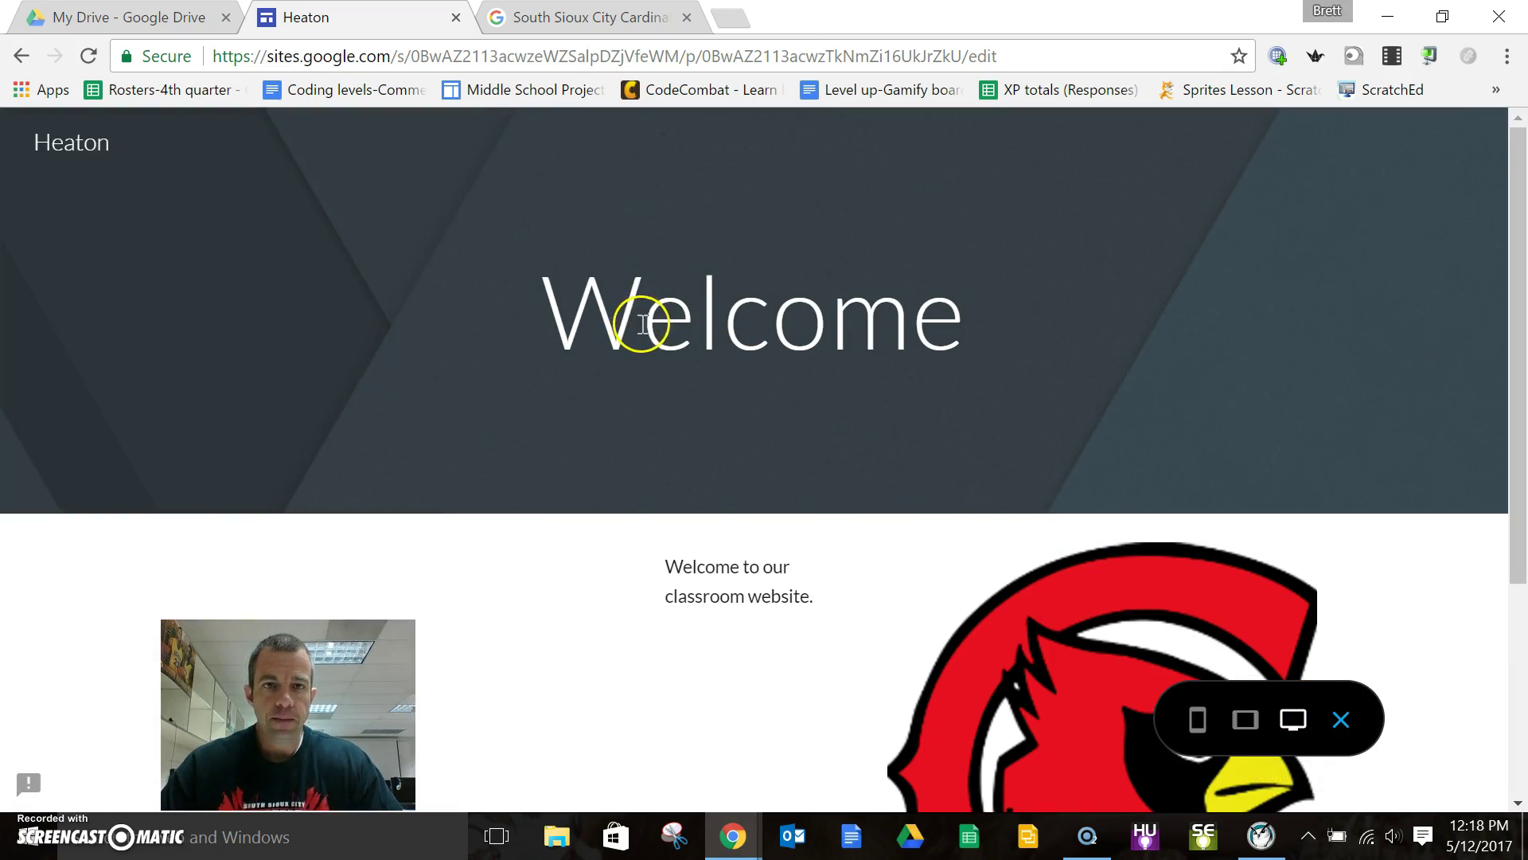
left_click(1342, 721)
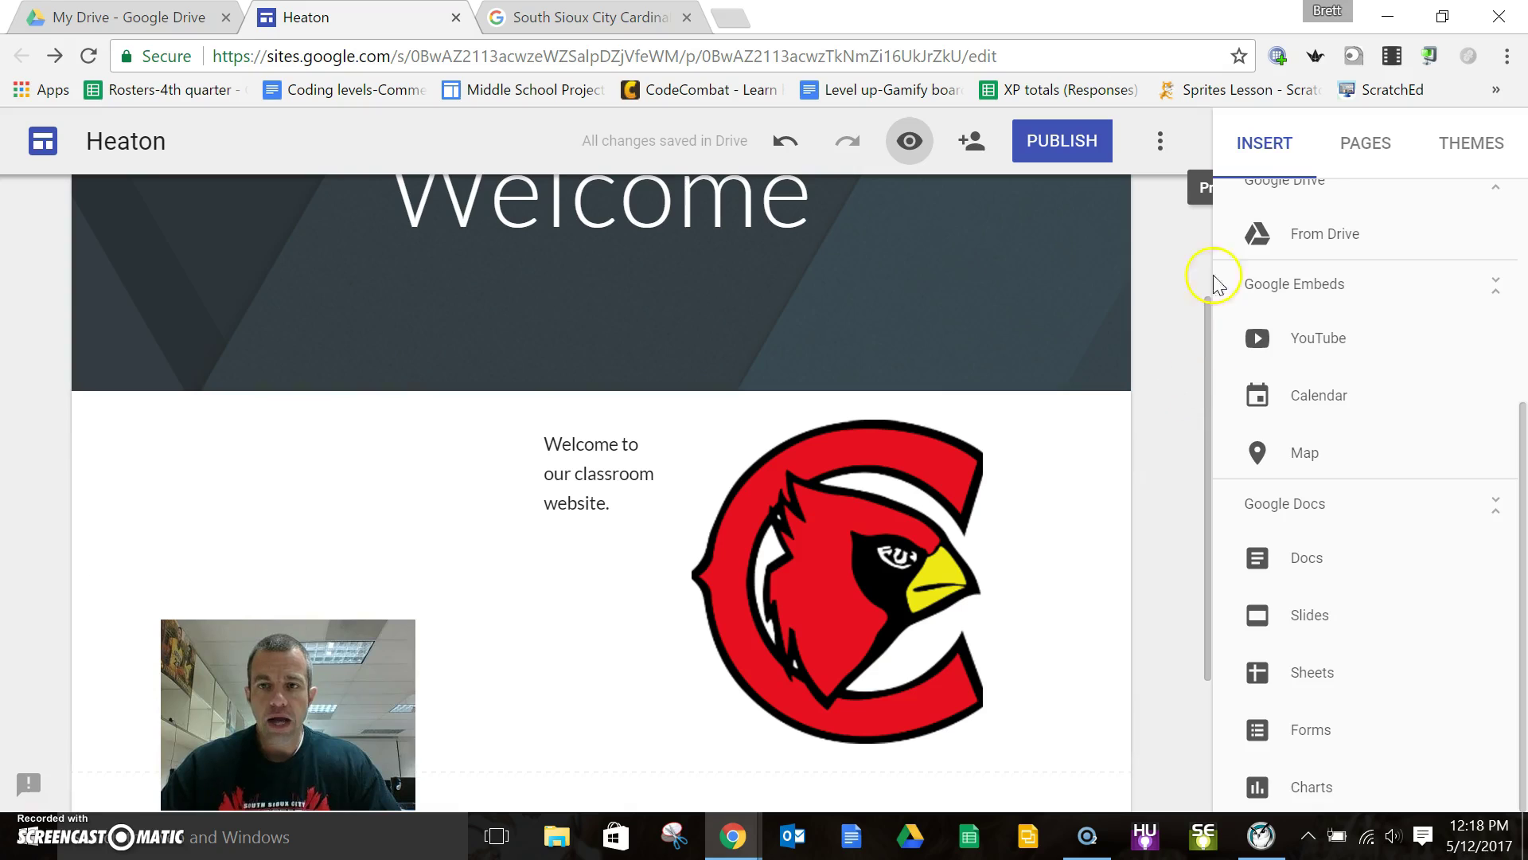
Step: Add a new page named Reading to the site
left_click(1368, 147)
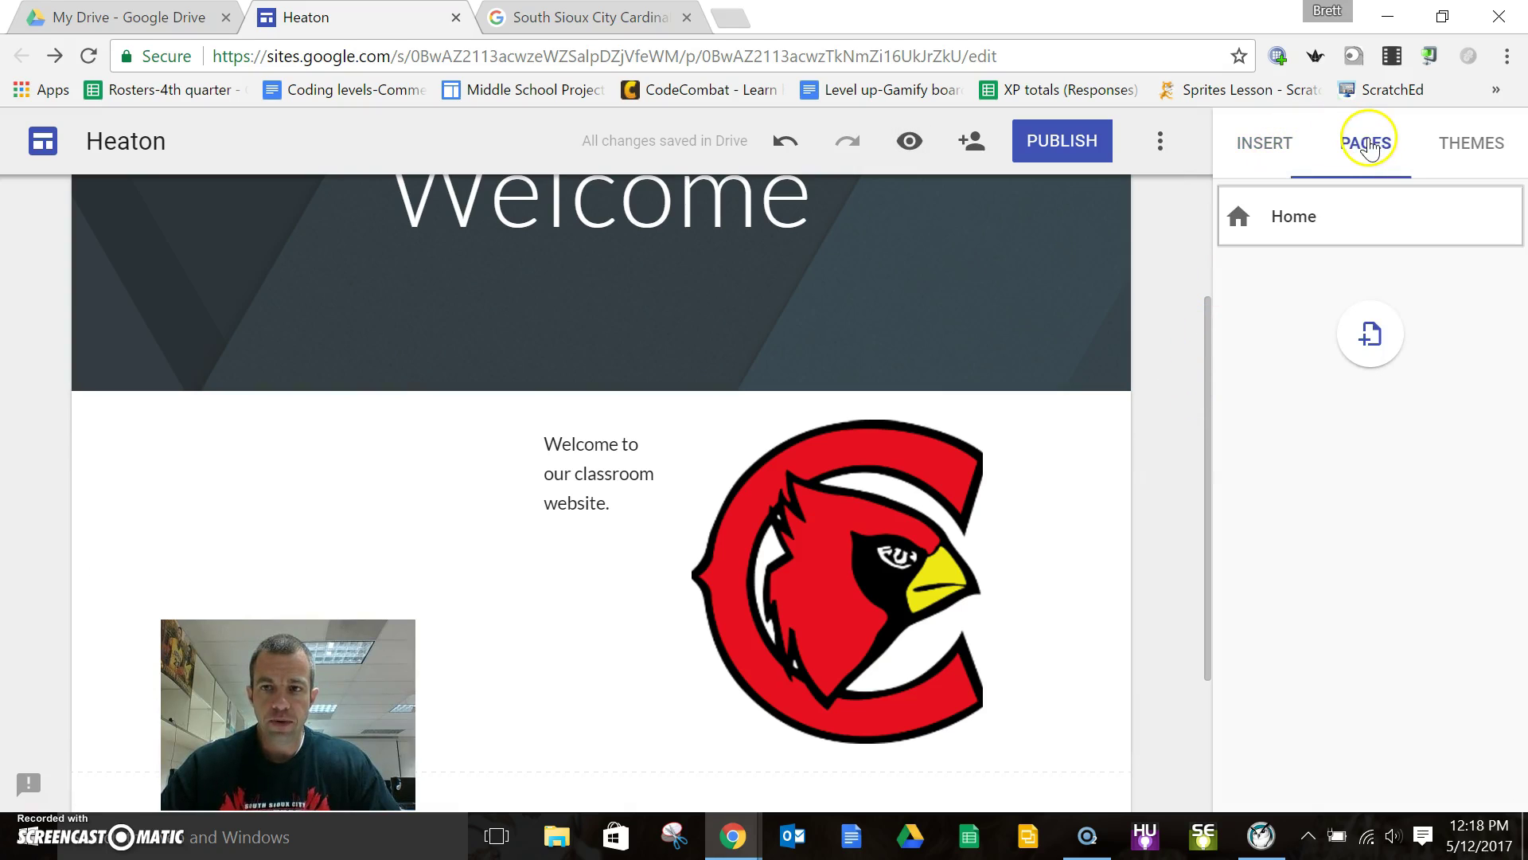
left_click(1366, 331)
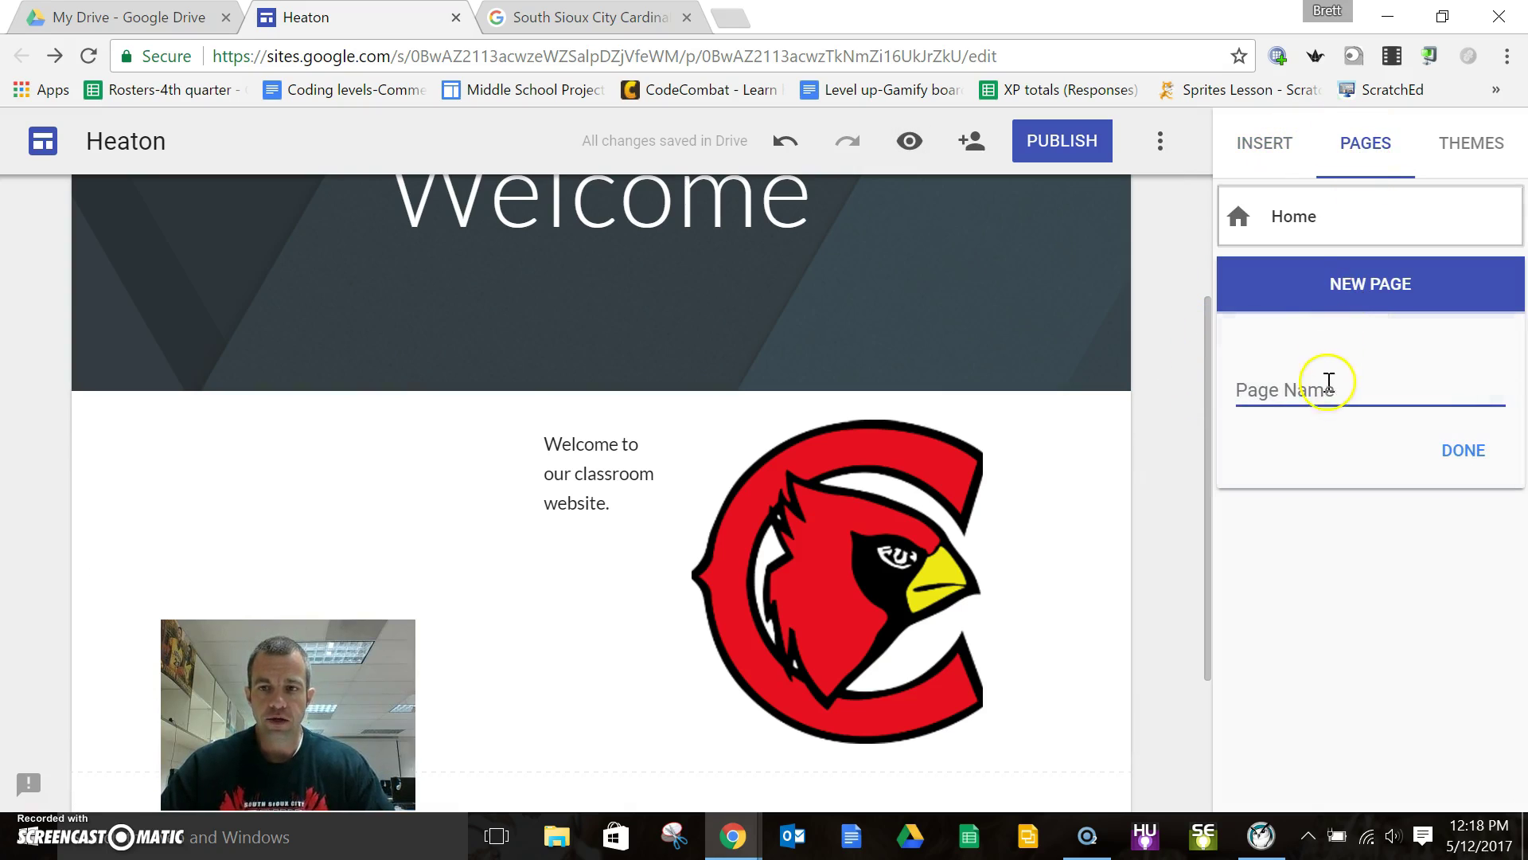
type("Reading")
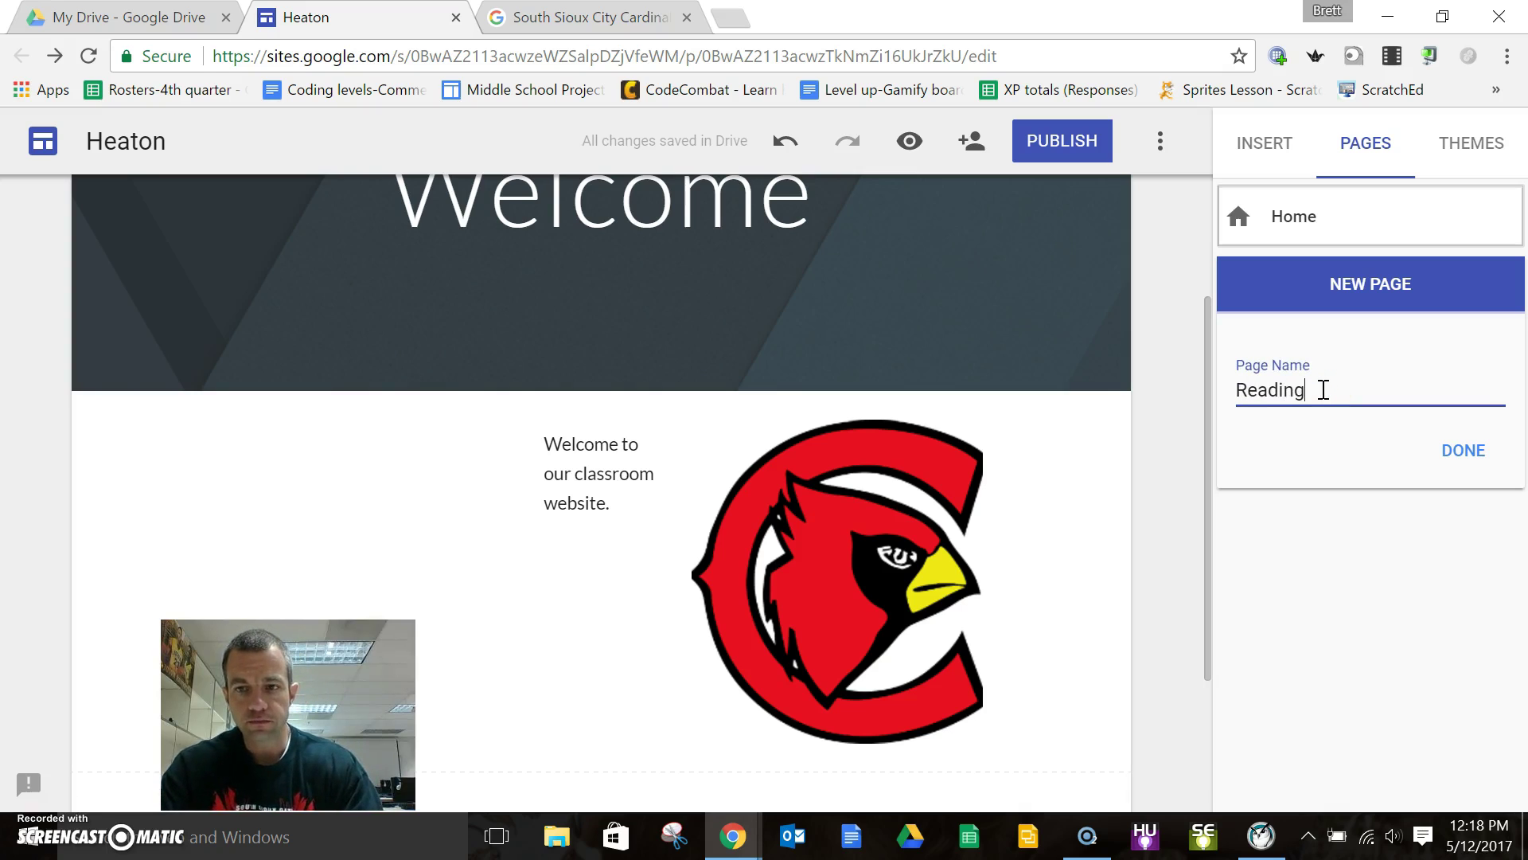
key("Return")
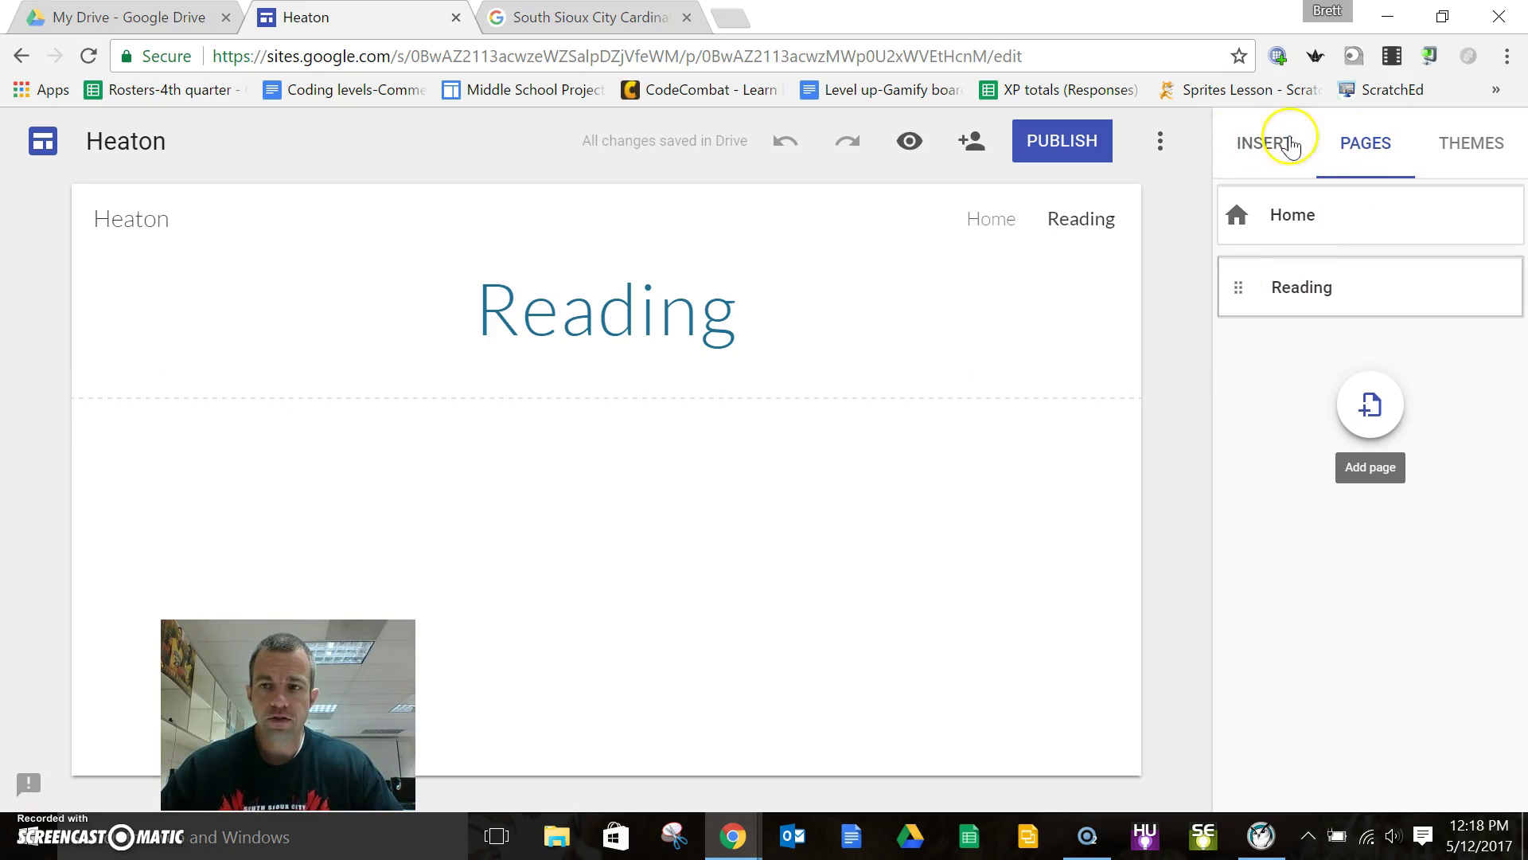
Step: Set the Simple theme's color to purple and look through the other available themes
left_click(1485, 148)
left_click(1387, 334)
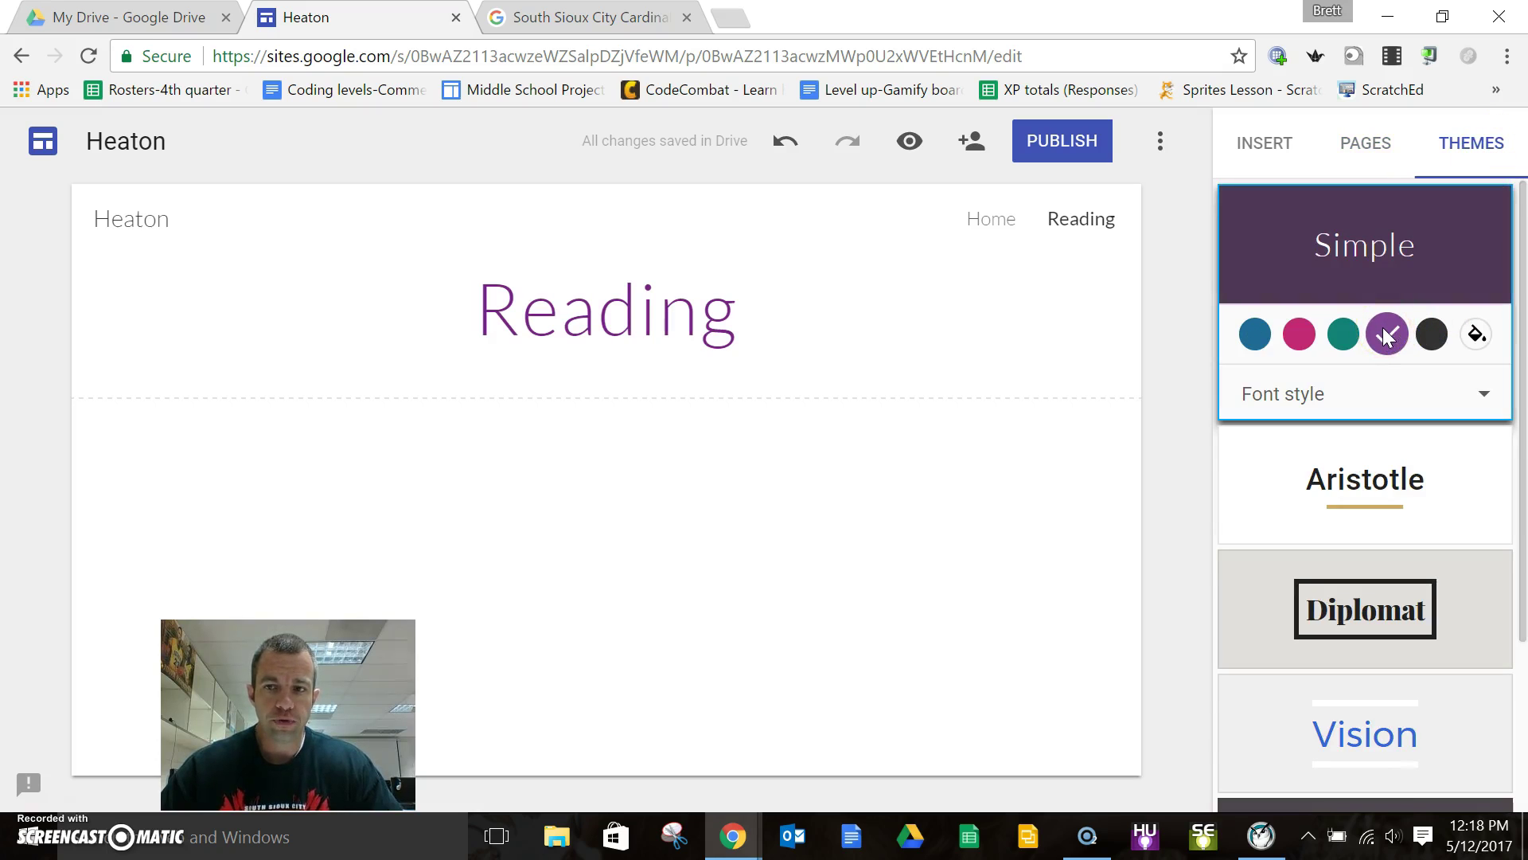
scroll(1485, 533, "down", 3)
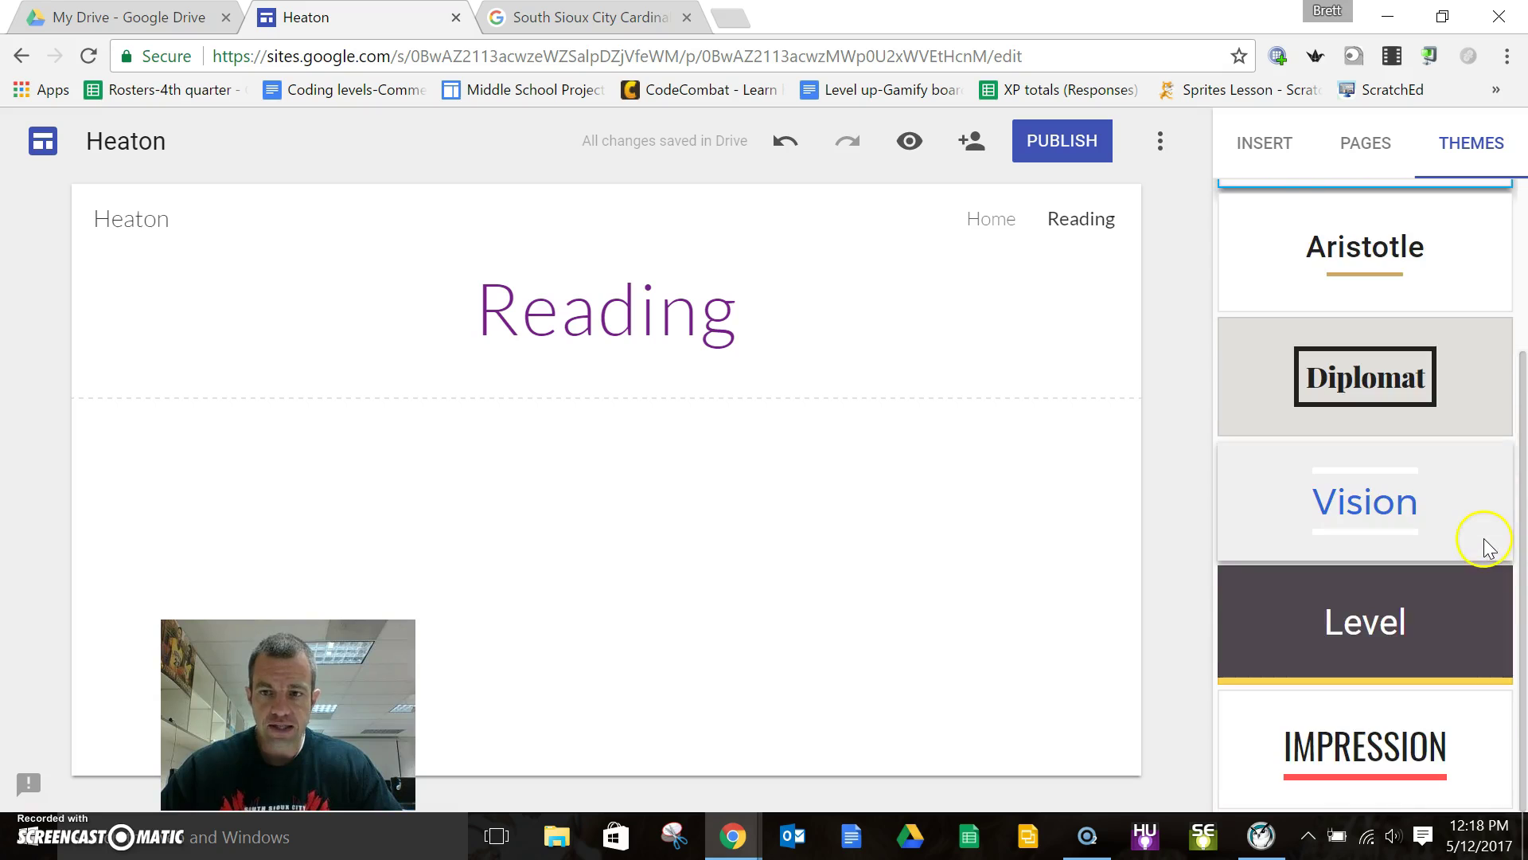
scroll(1484, 544, "up", 3)
Step: Search YouTube for "Reading ABCs" and embed the video "Teach Me How to Read rap song for kids about reading ABC's)" on the Reading page
left_click(1385, 150)
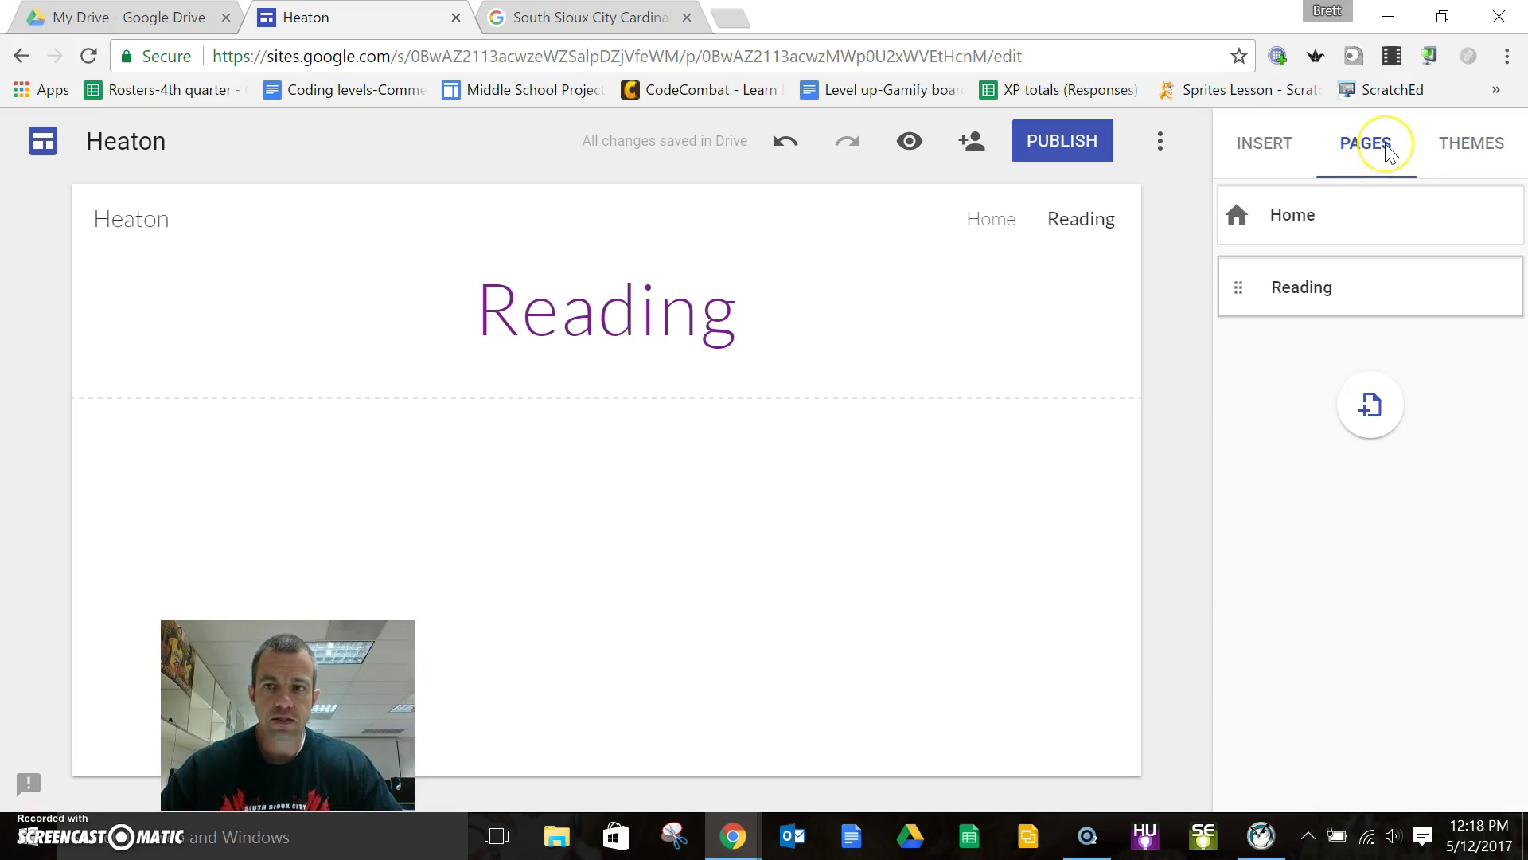
left_click(1234, 152)
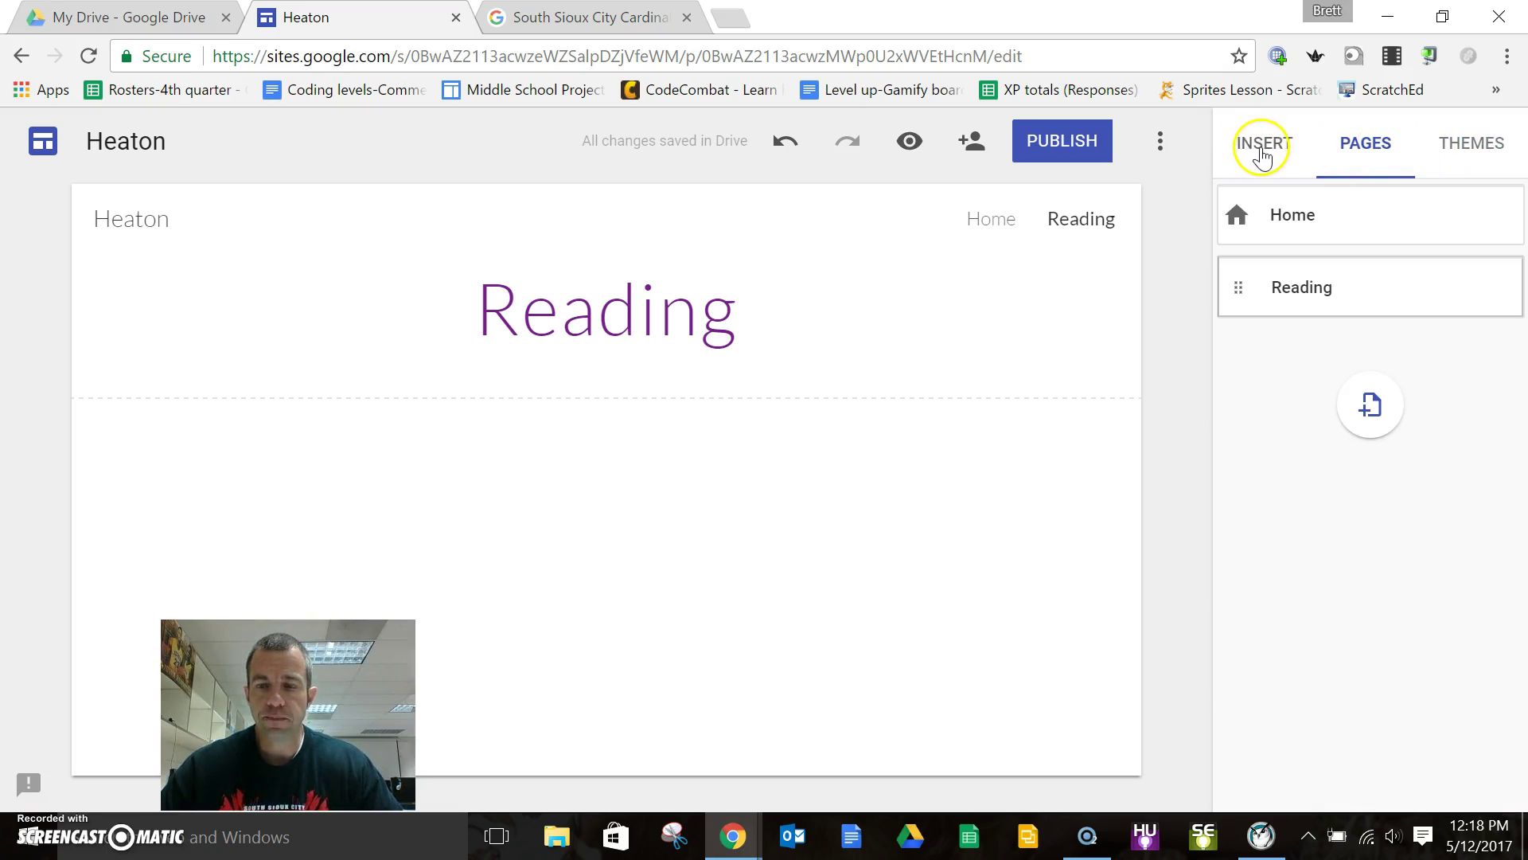
left_click(1339, 336)
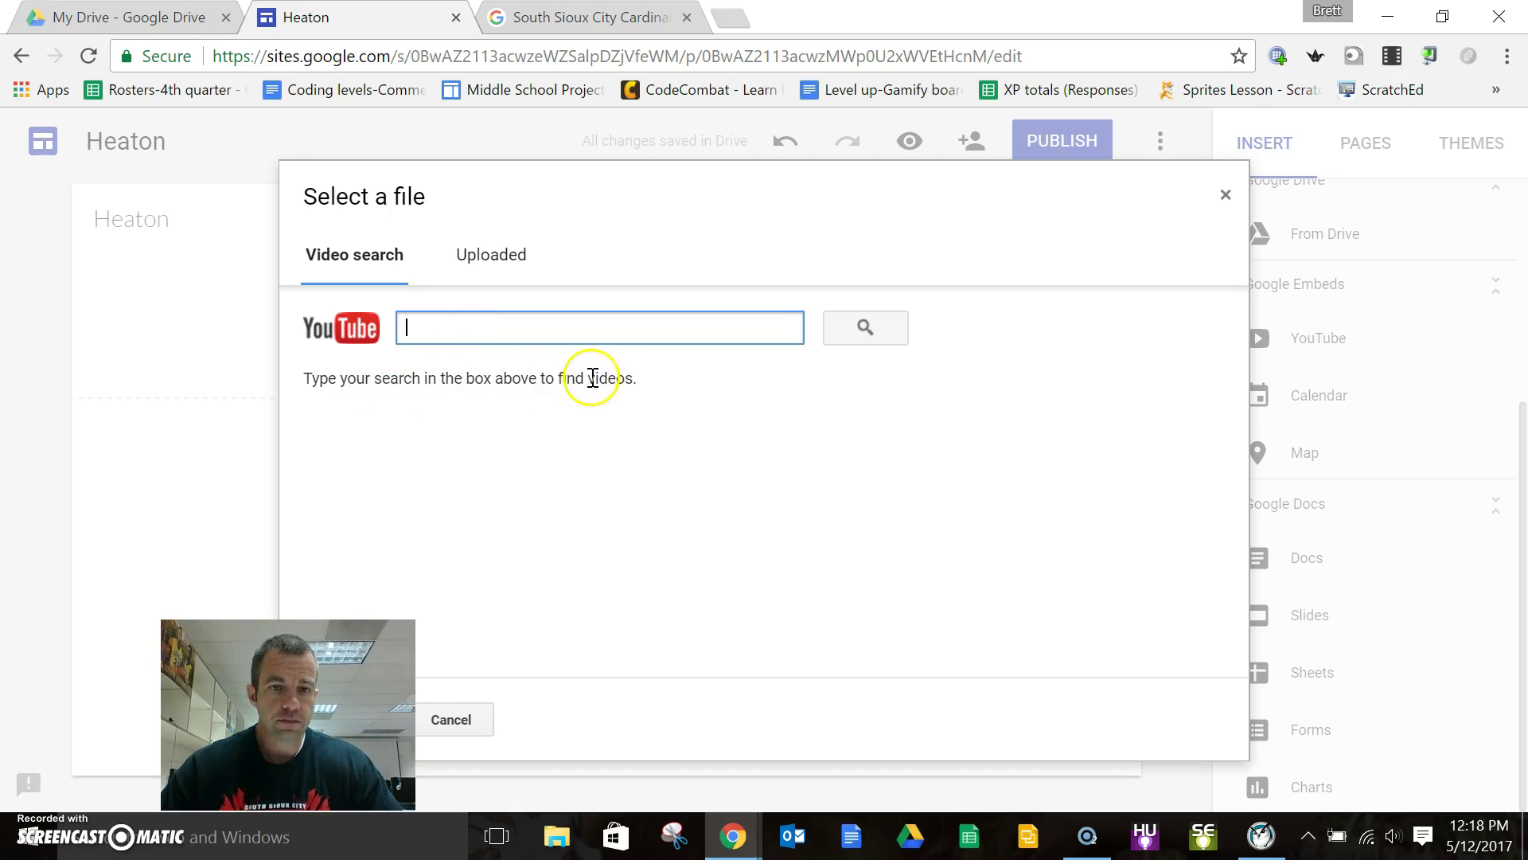
left_click(498, 248)
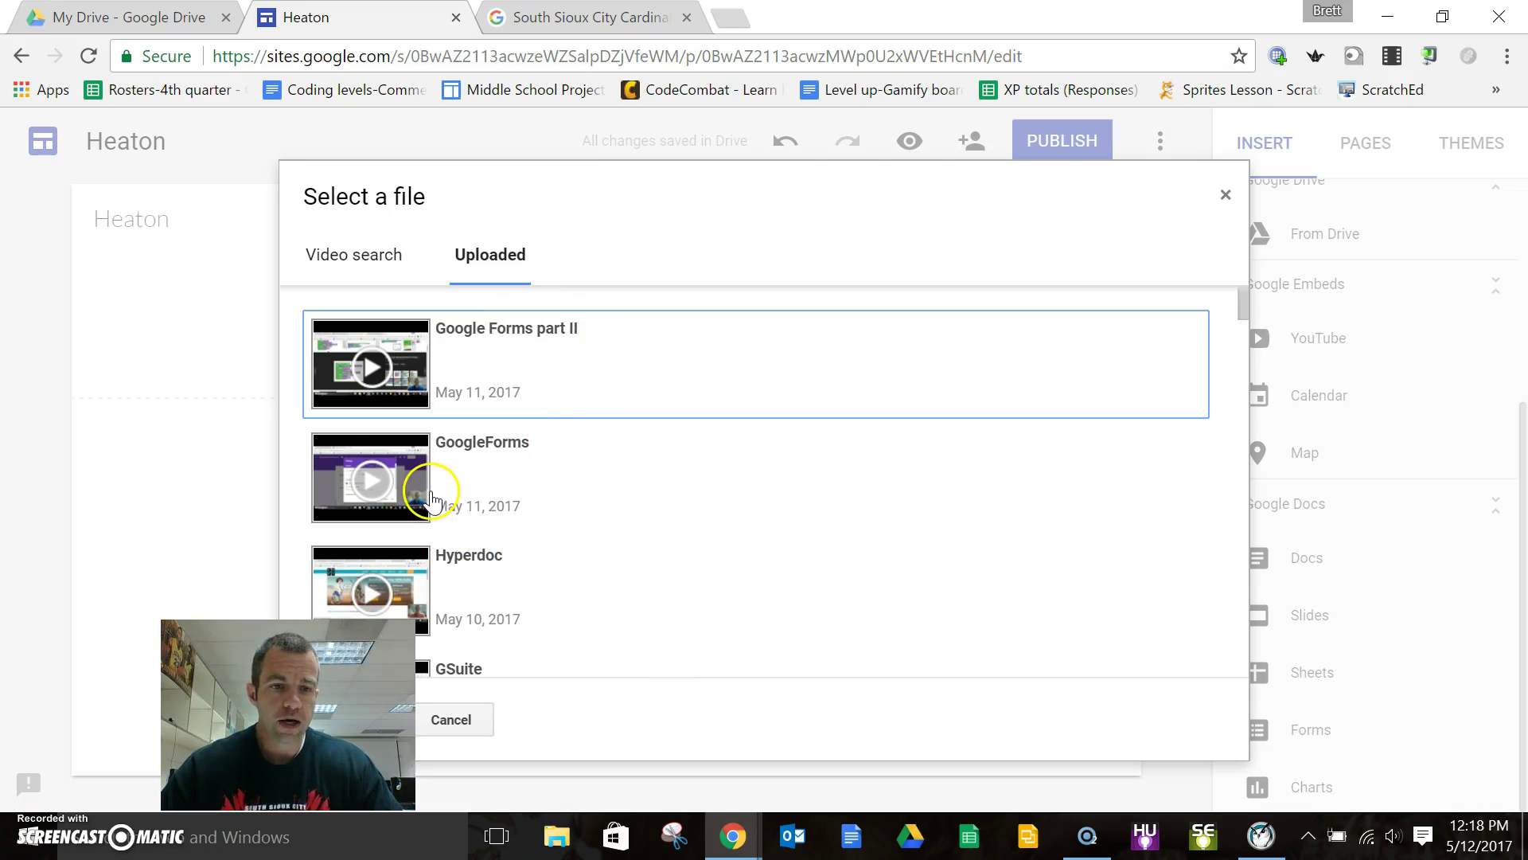
left_click(359, 251)
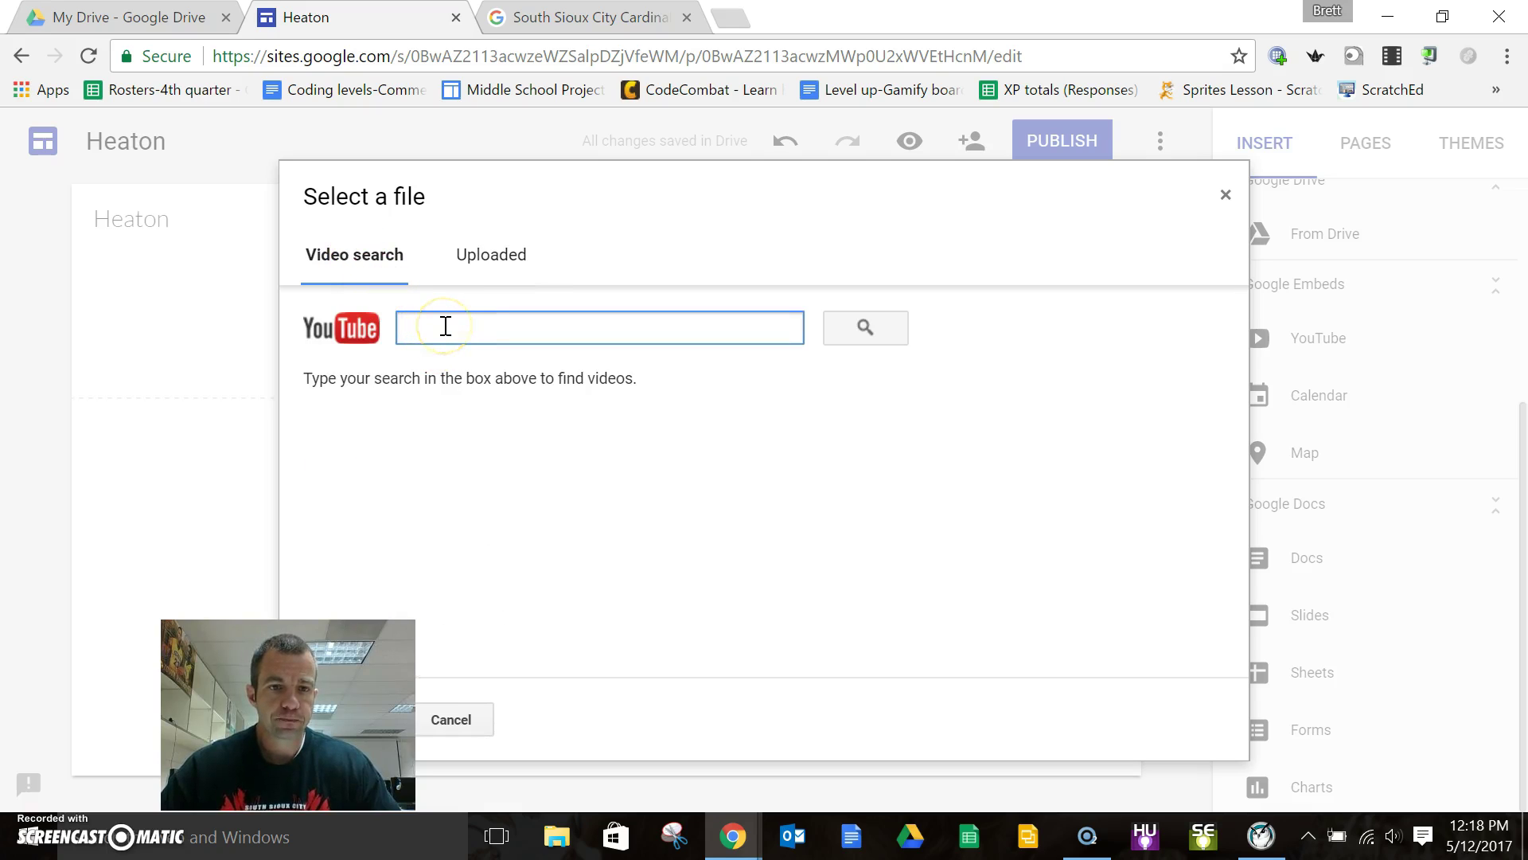
type("Reading")
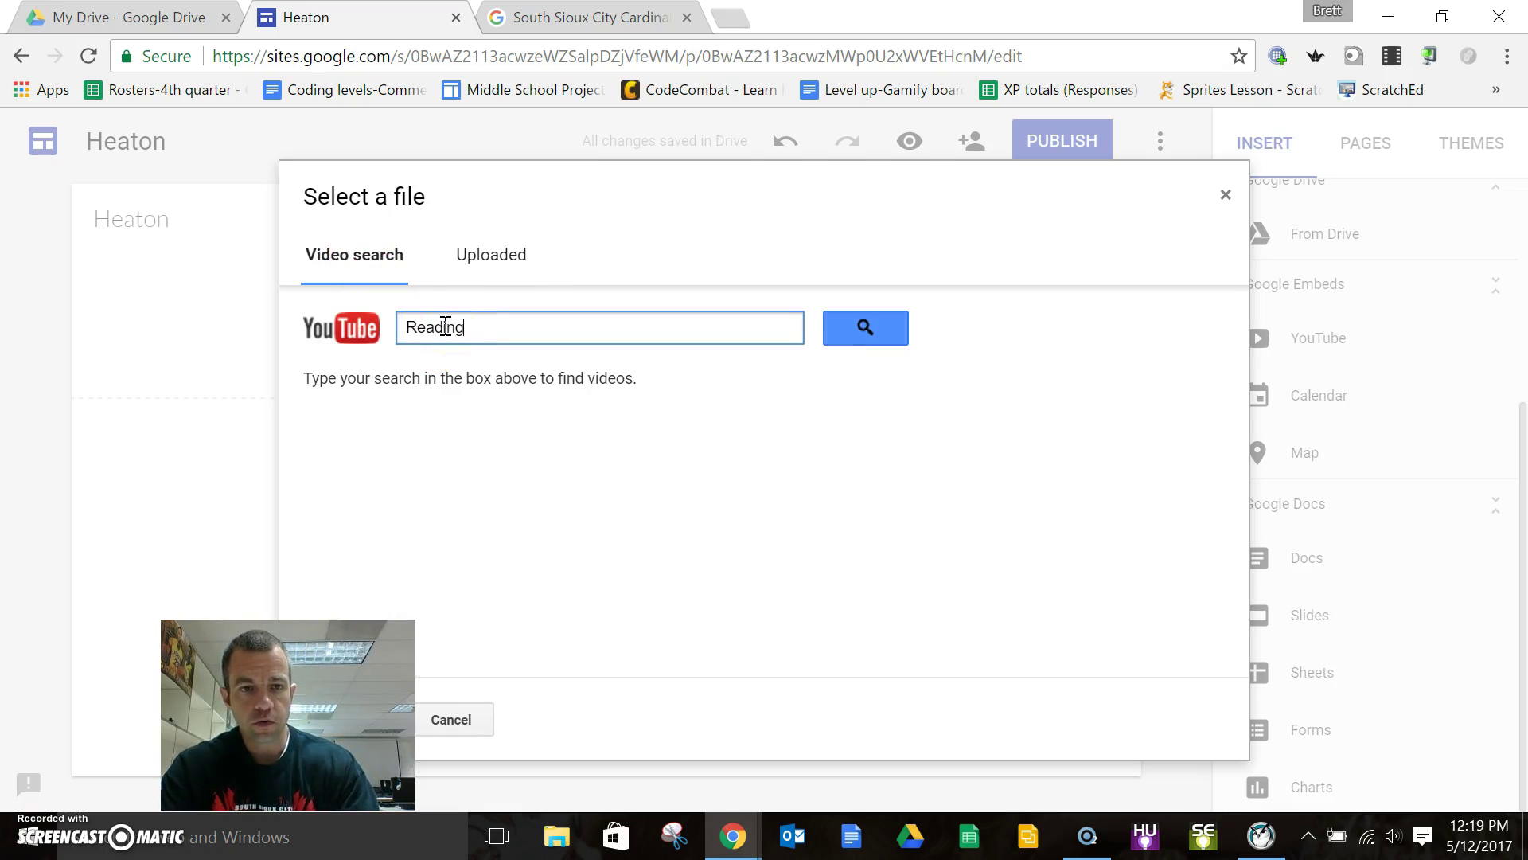
type(" ABCs")
key("Return")
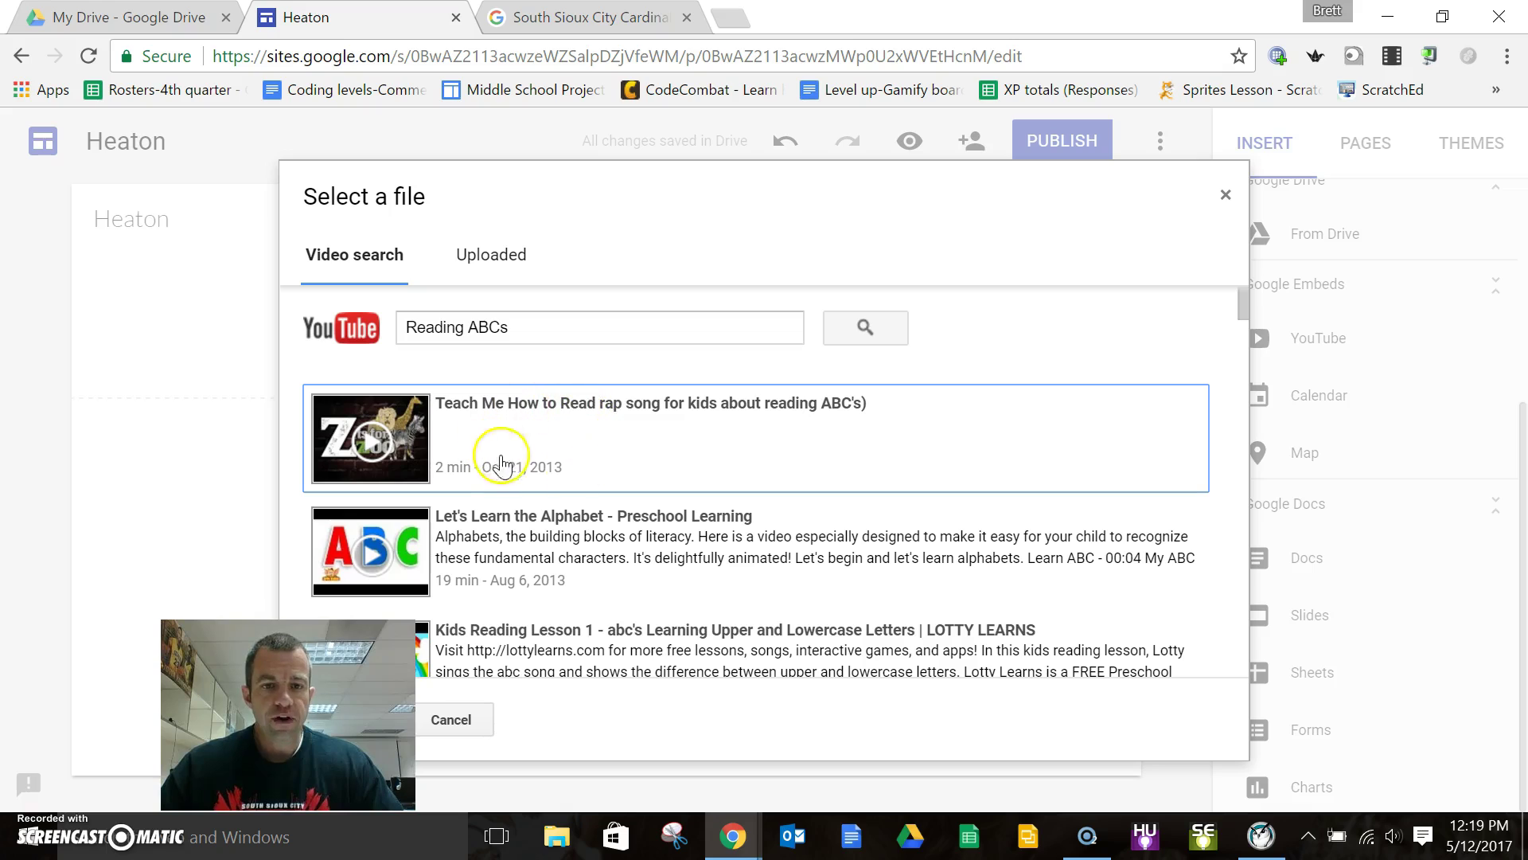
left_click(600, 440)
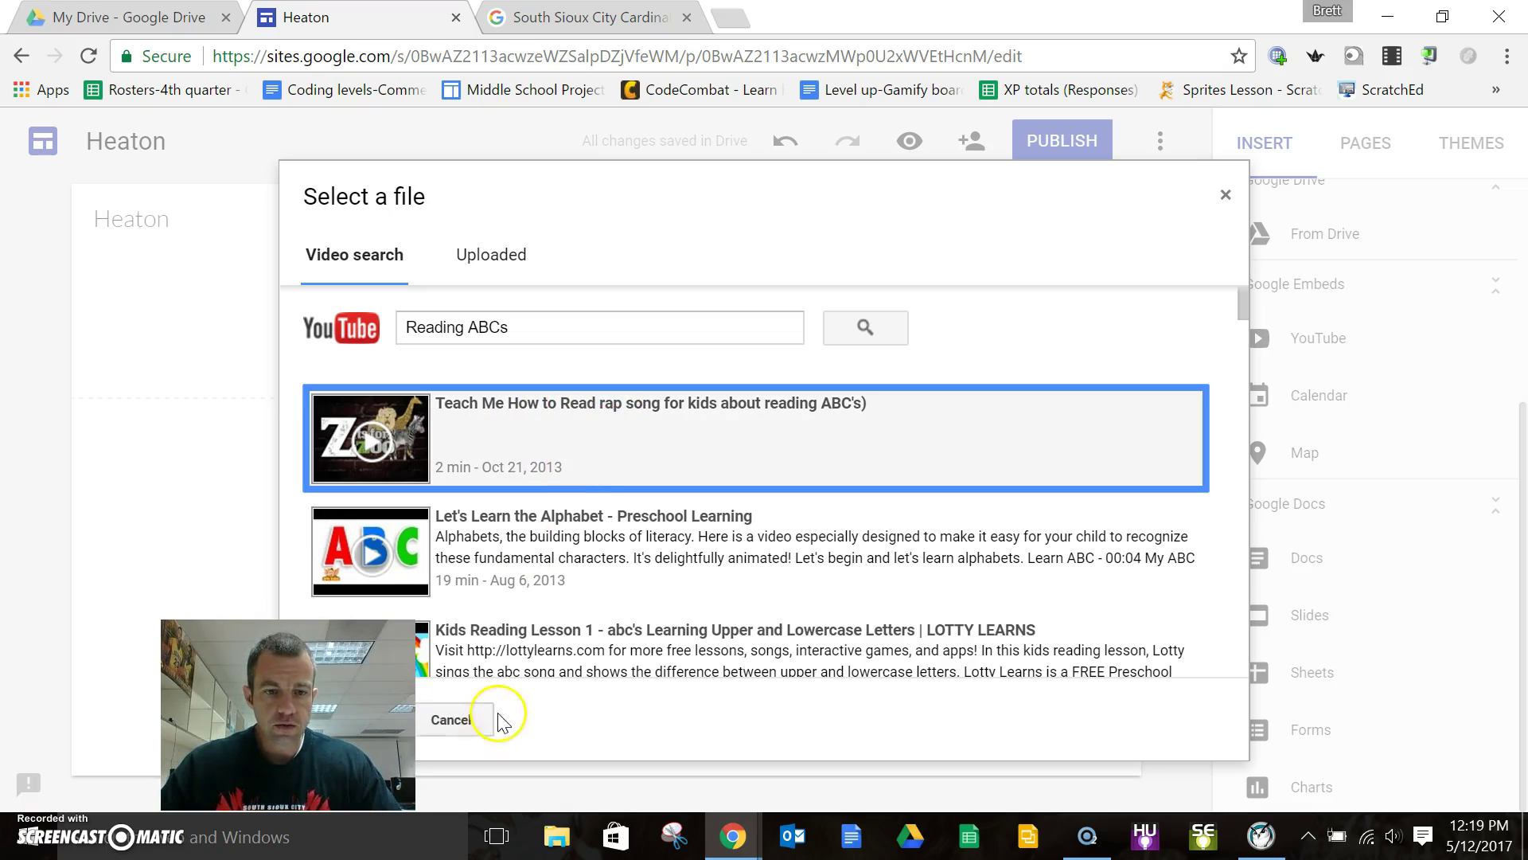
left_click(358, 720)
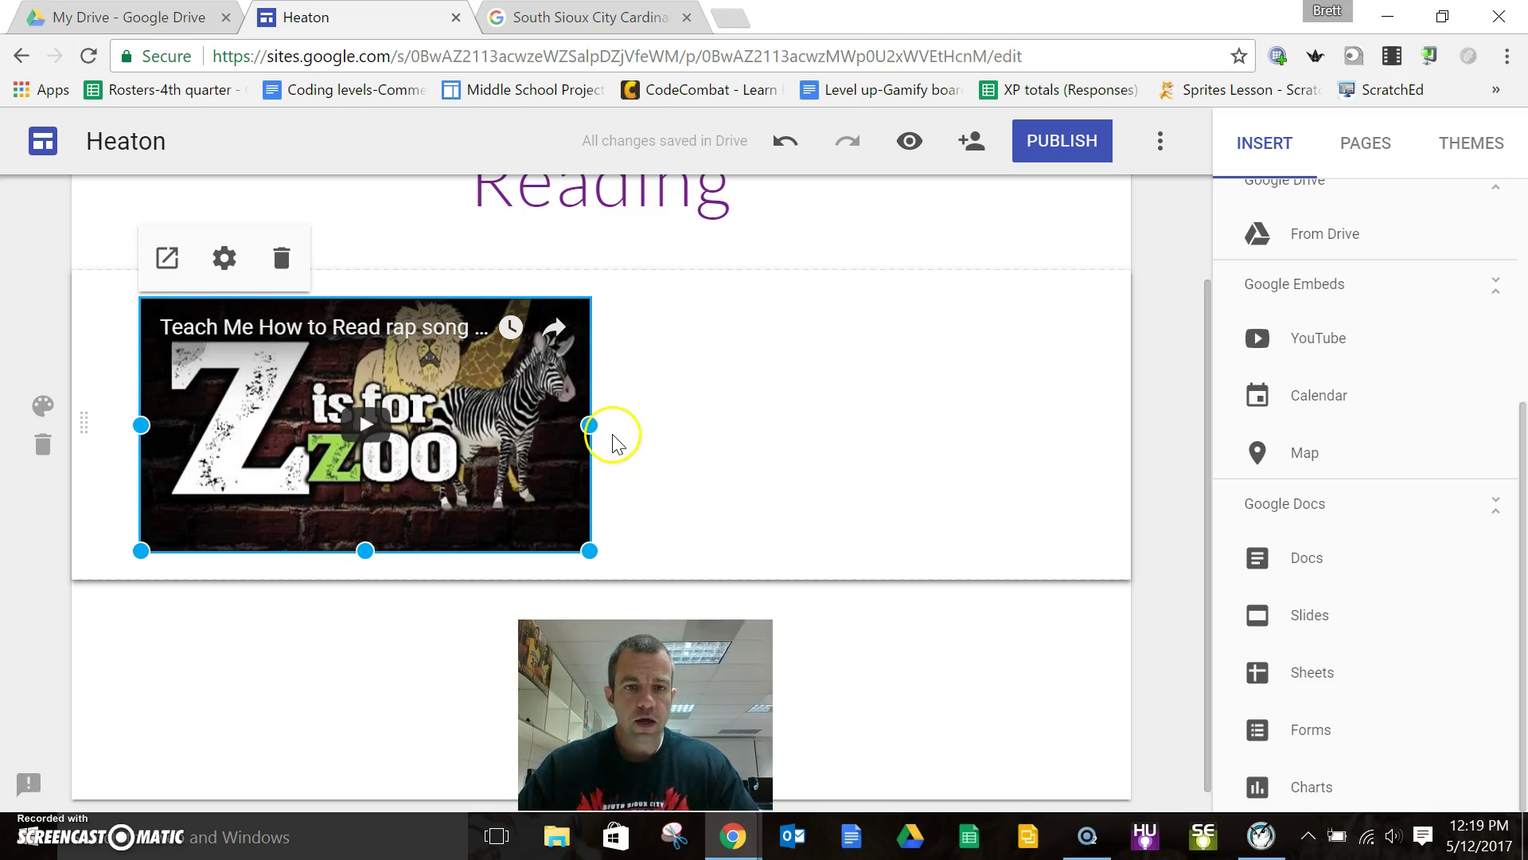
left_click_drag(476, 442, 387, 443)
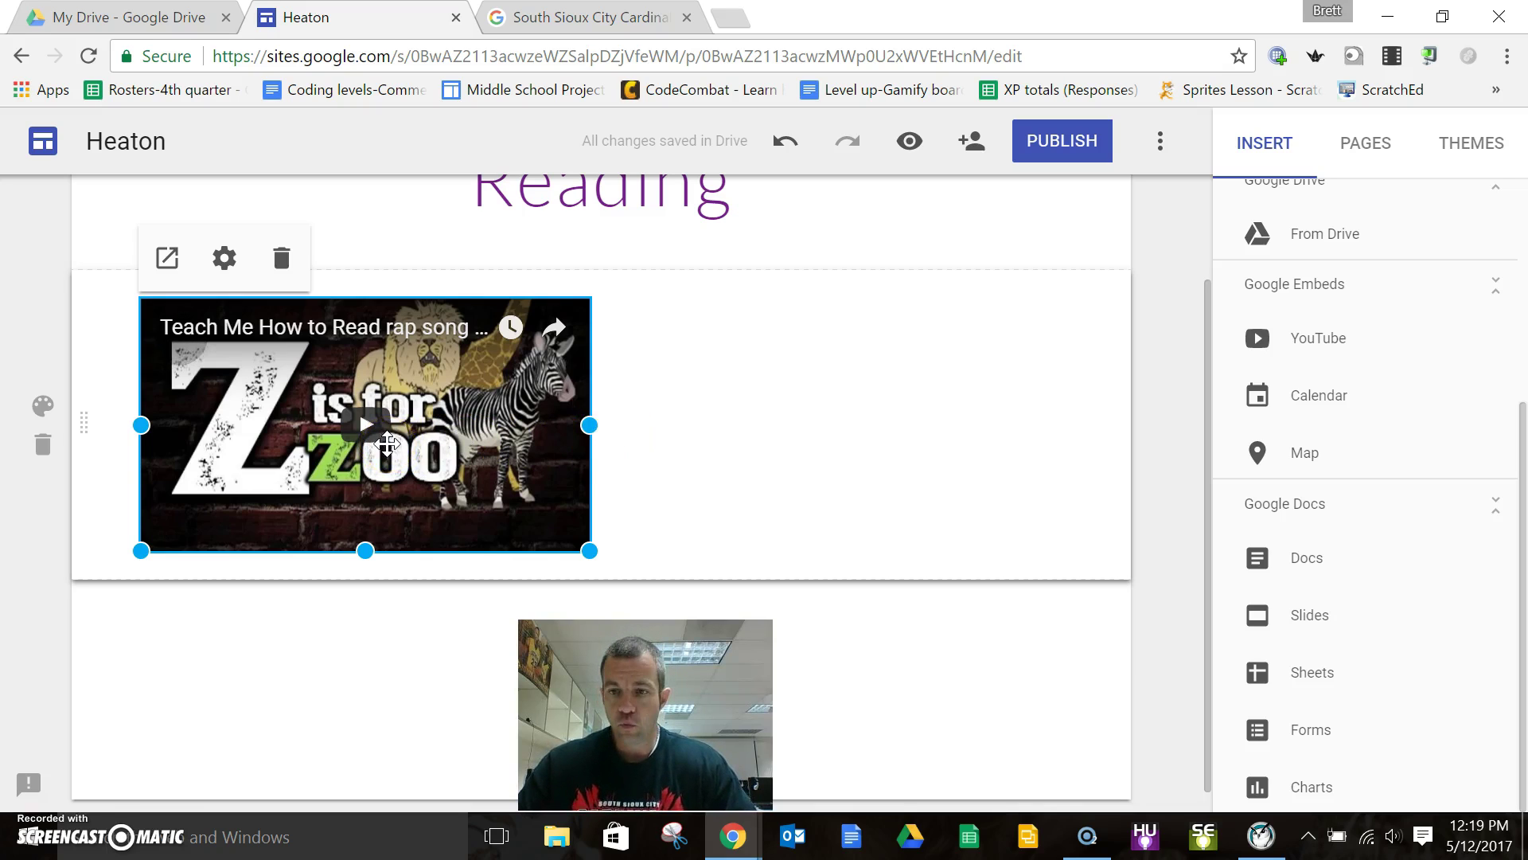
left_click(647, 432)
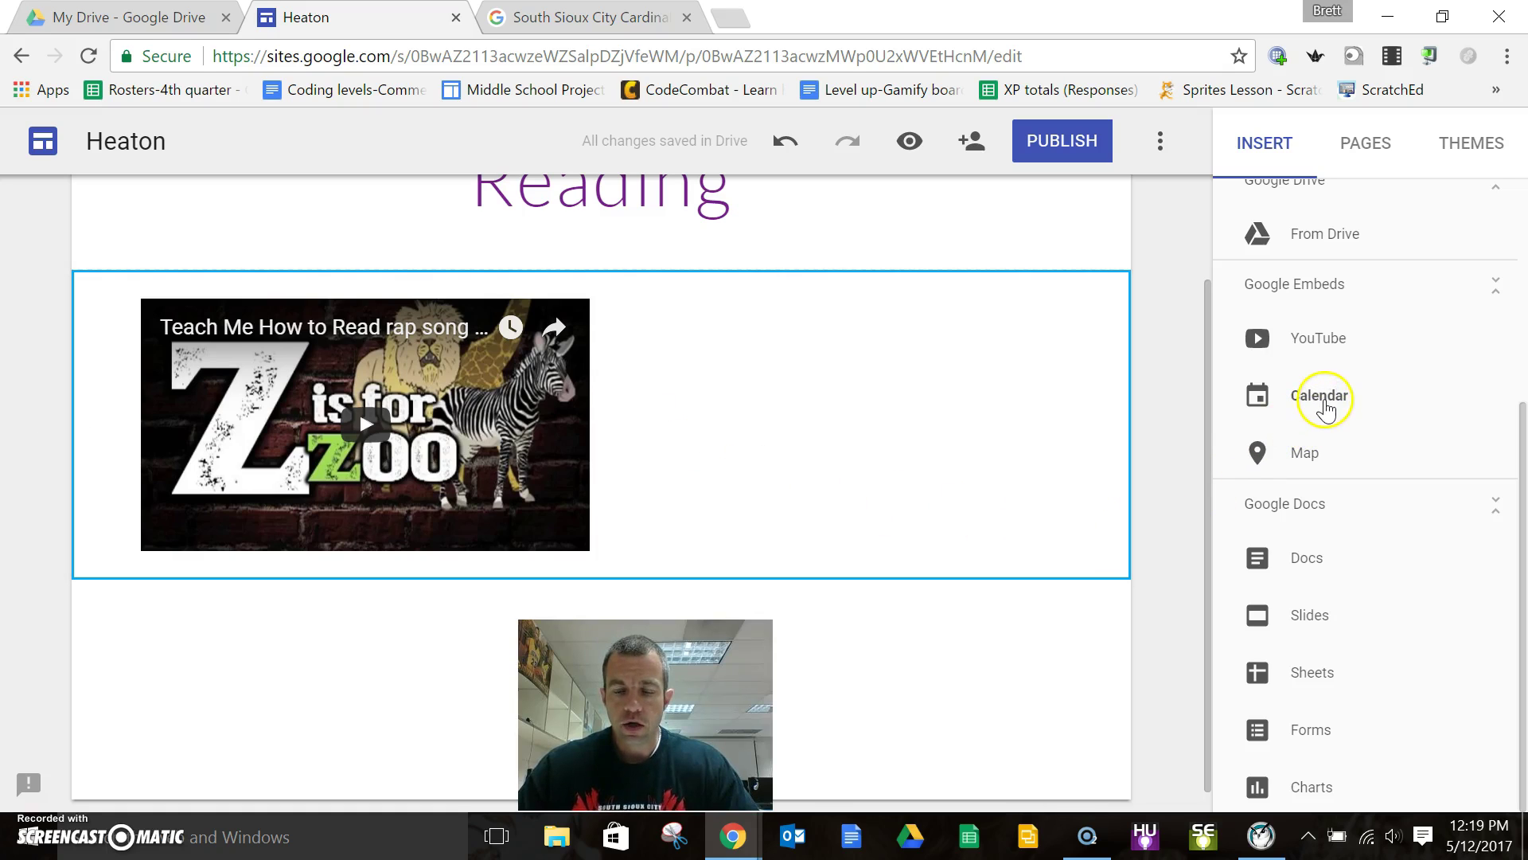
Step: Embed the "Level up-Gamify" Google Doc below the video on the Reading page and make its frame slightly taller
left_click(1318, 562)
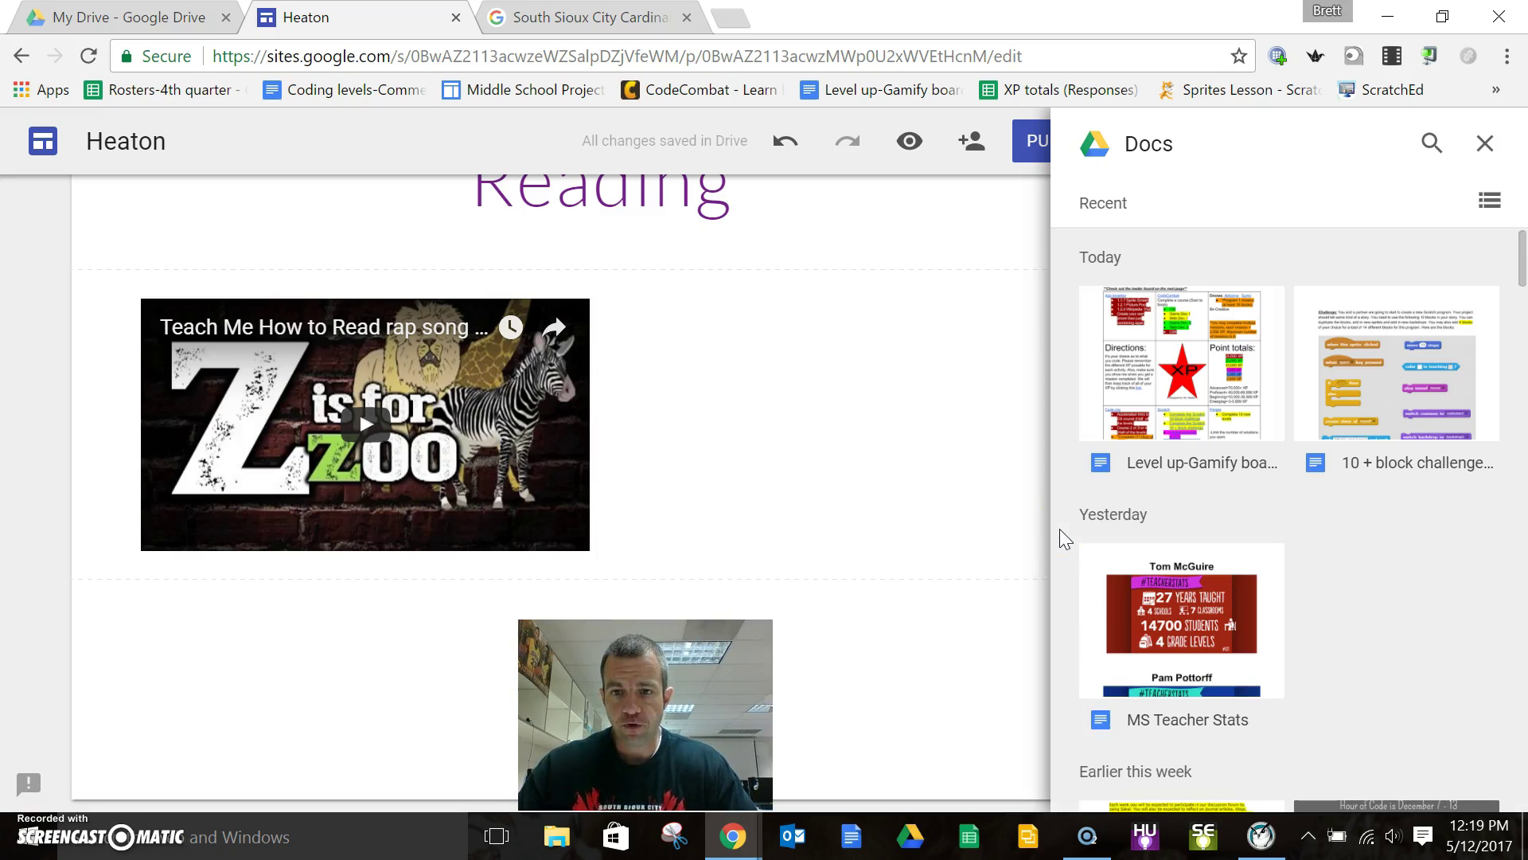
left_click(1186, 422)
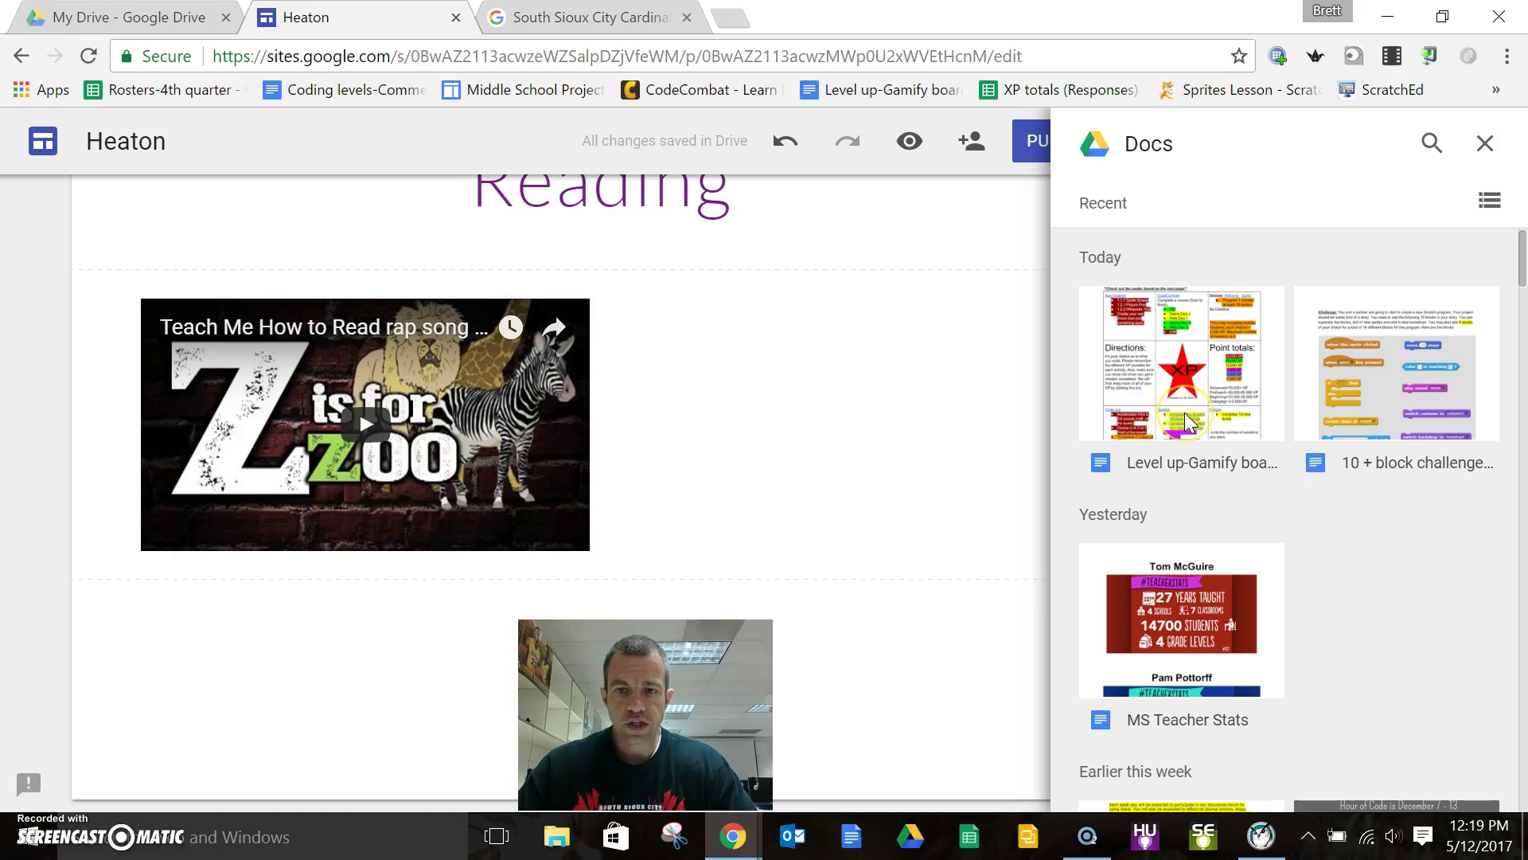
left_click(1186, 422)
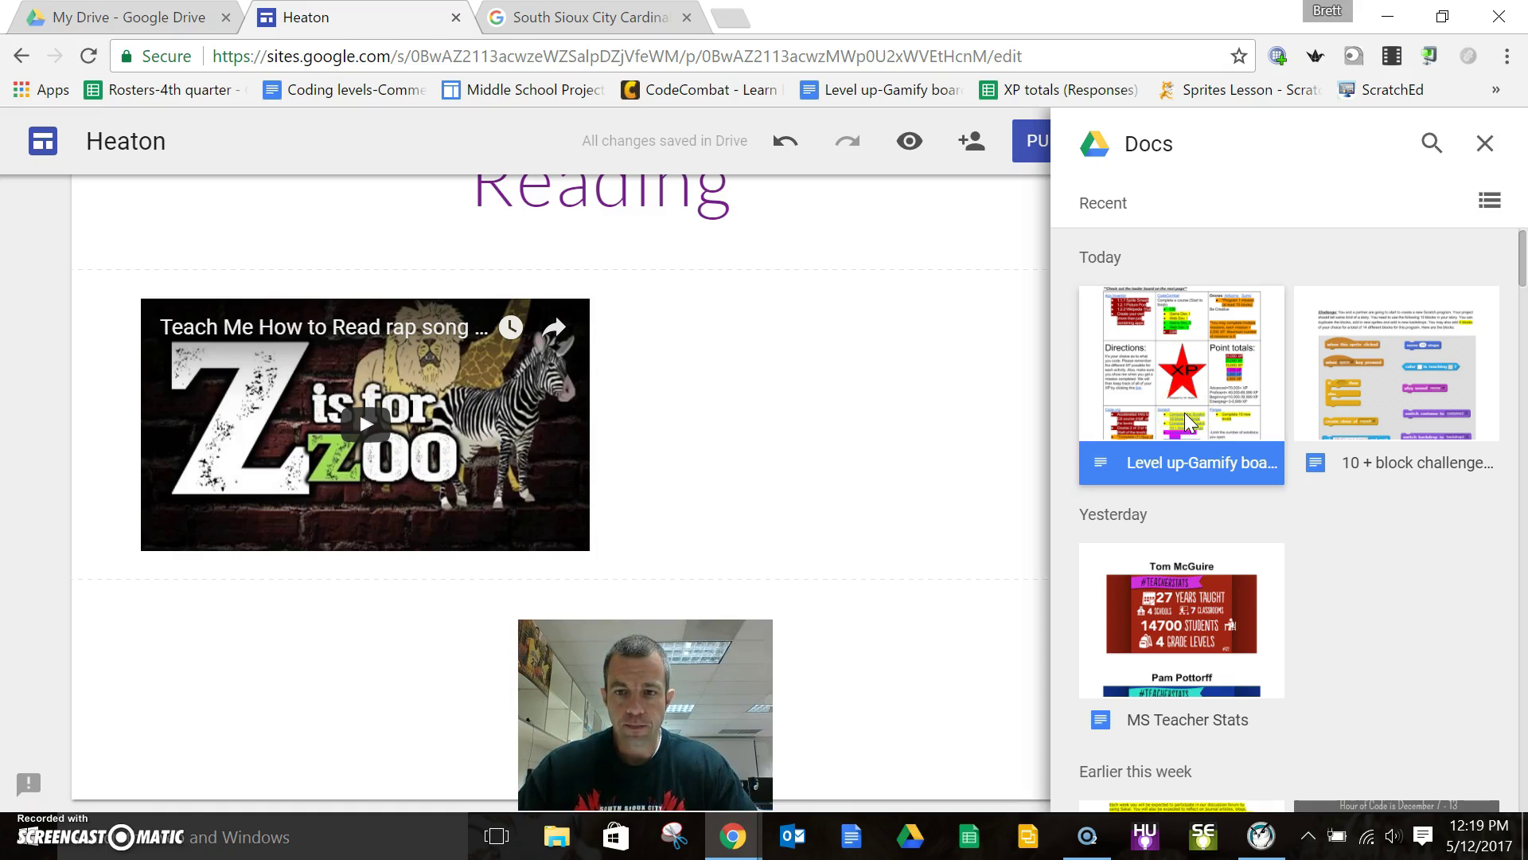
left_click(1469, 786)
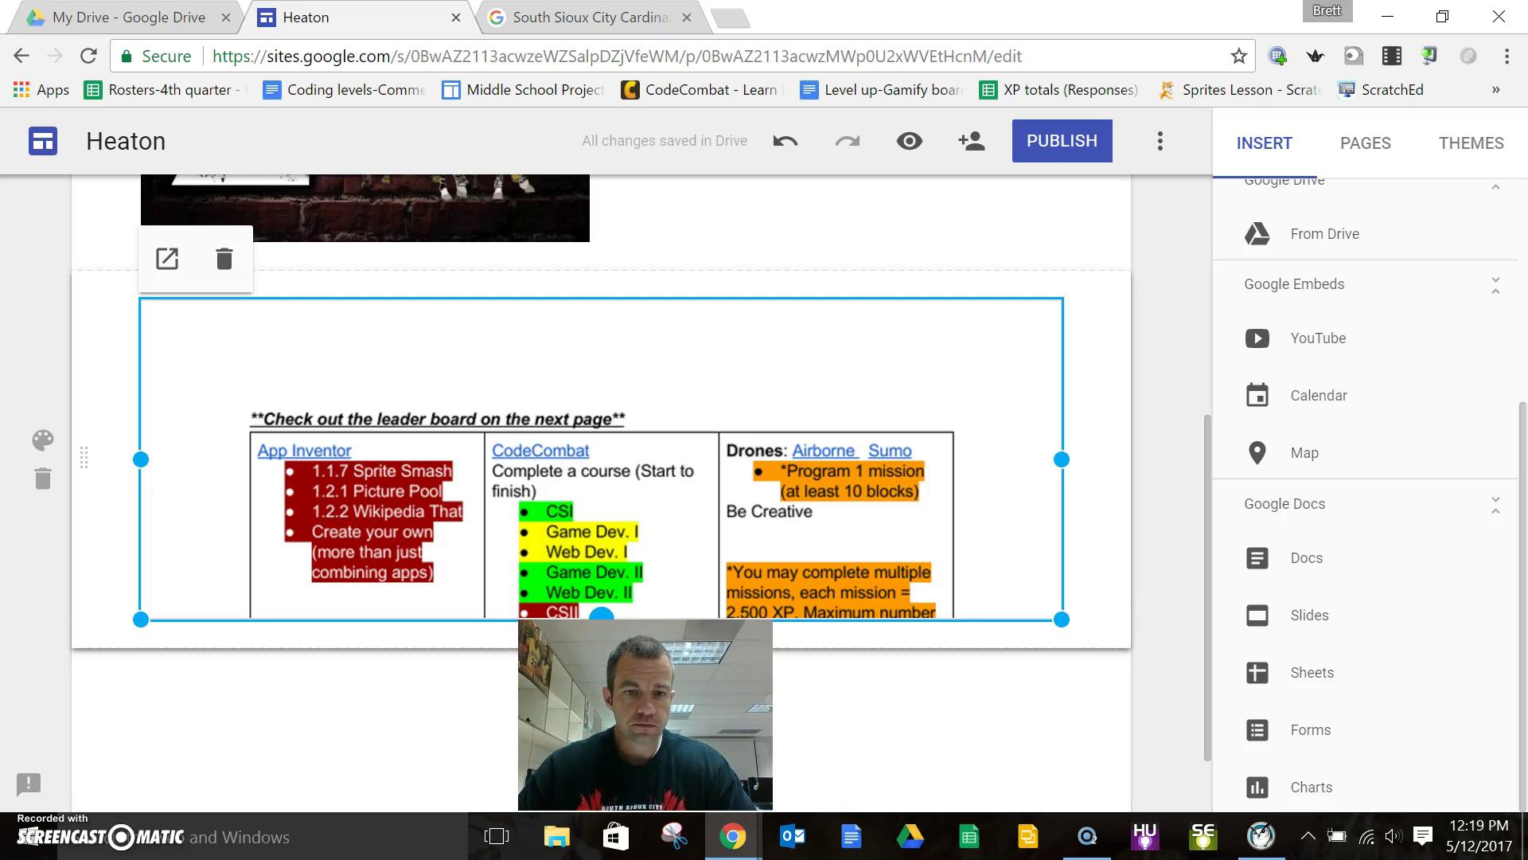
left_click_drag(138, 619, 126, 674)
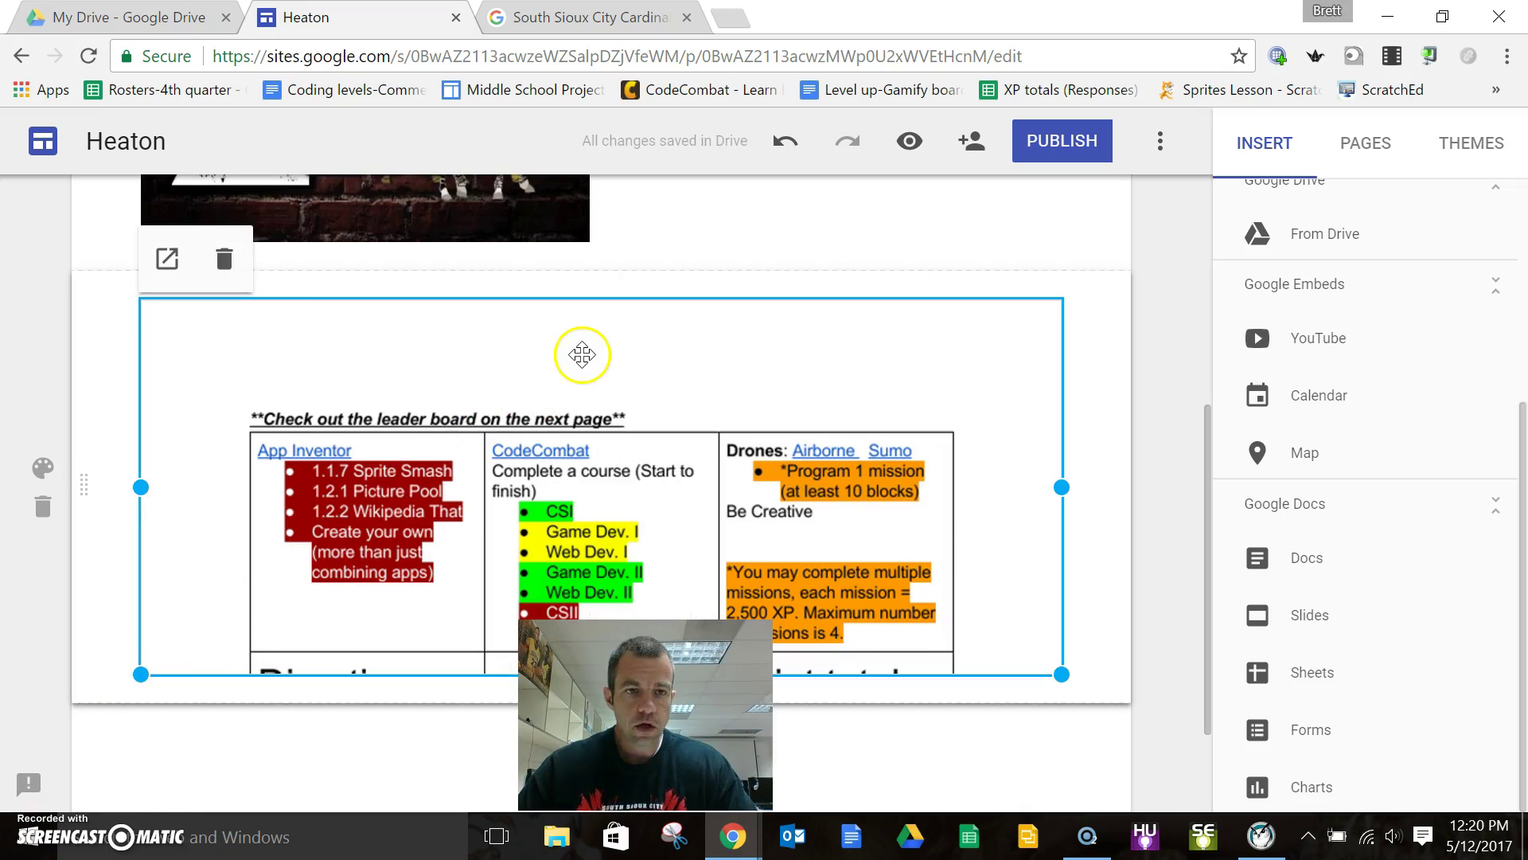